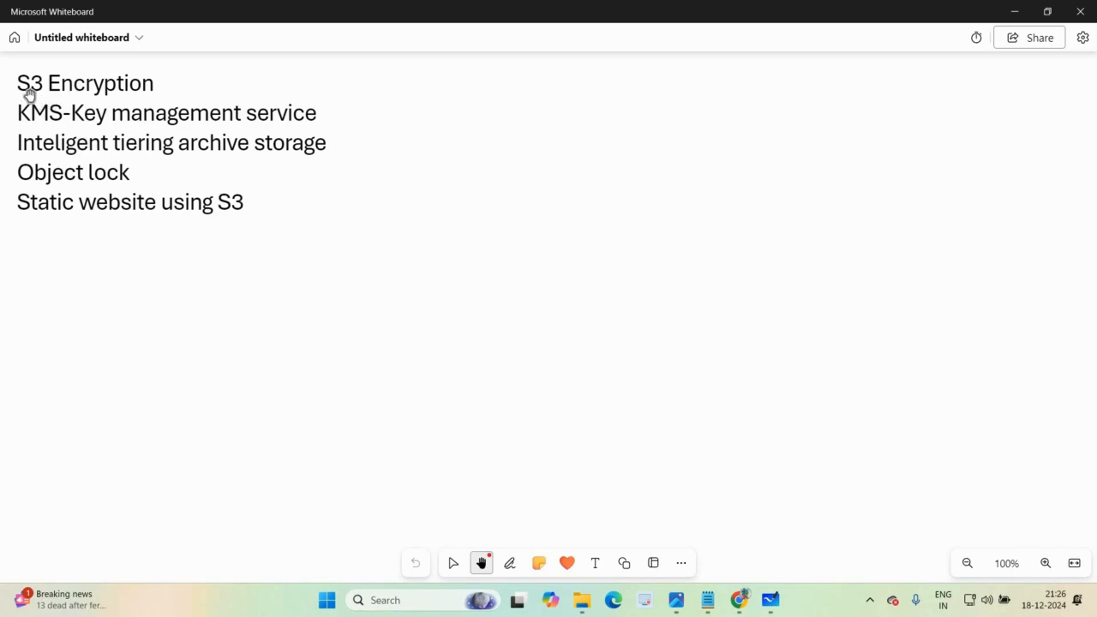
# Step: Switch to Chrome, examine the S3 bucket's default encryption settings, and bring up the encryption decryption.png image
pyautogui.click(746, 601)
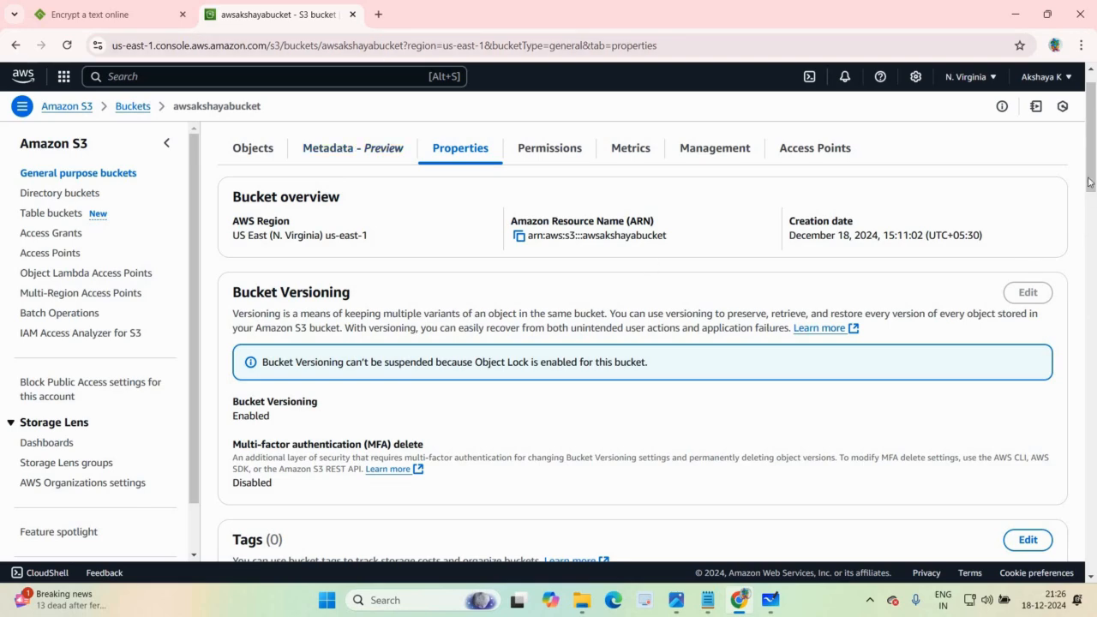
pyautogui.scroll(-5, 673, 325)
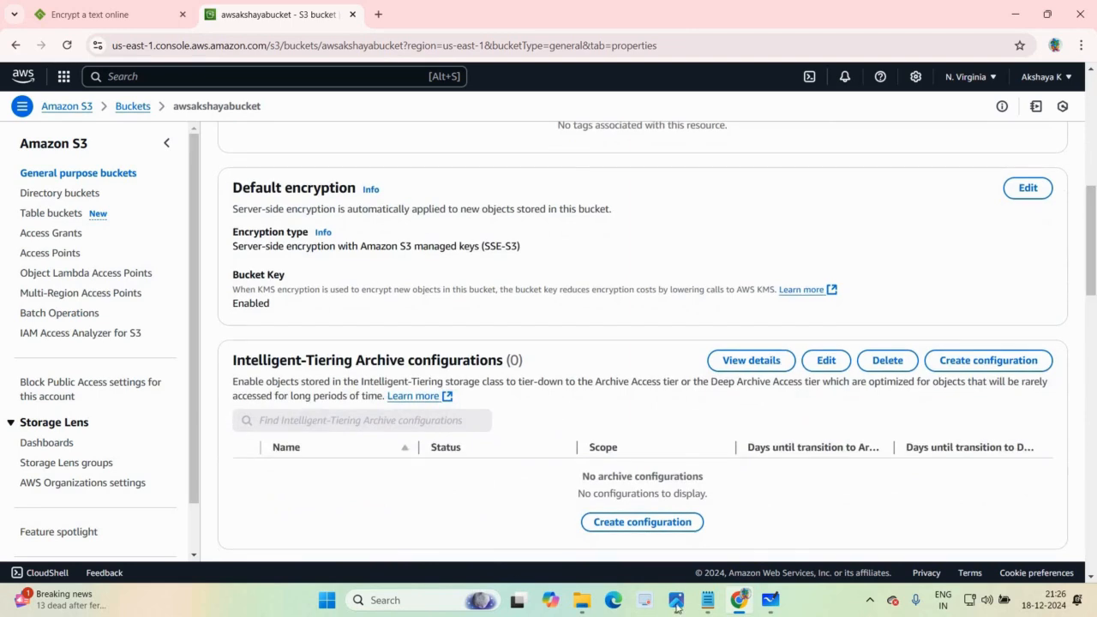
pyautogui.moveTo(676, 600)
pyautogui.click(614, 558)
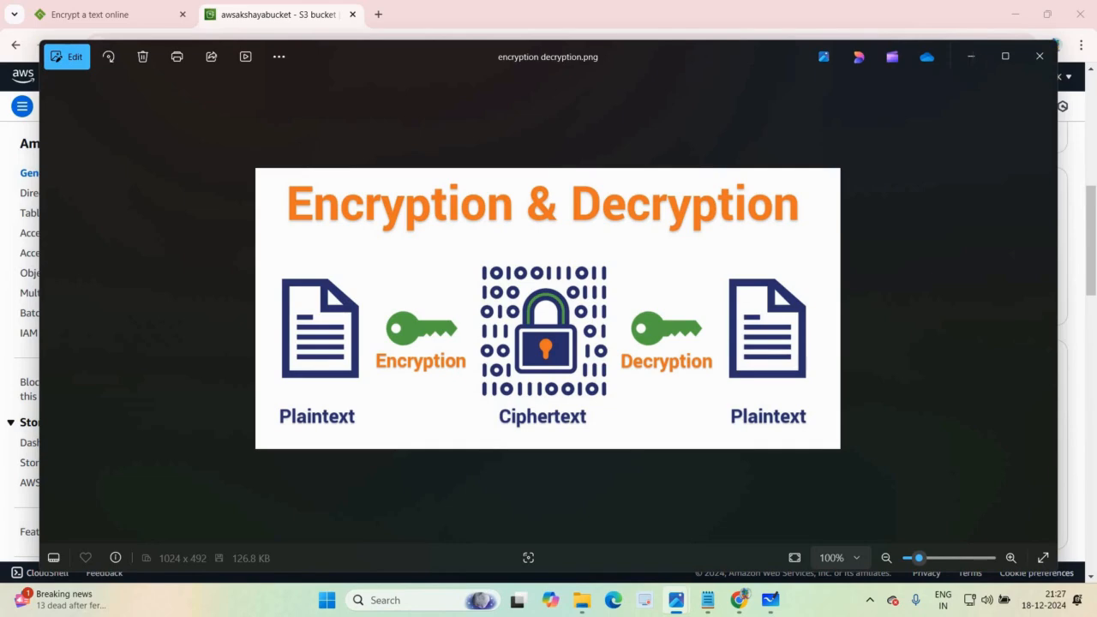
# Step: Enter "this is about encryption and decryption" as the text to be processed in the online Encrypt/Decrypt tool
pyautogui.click(53, 11)
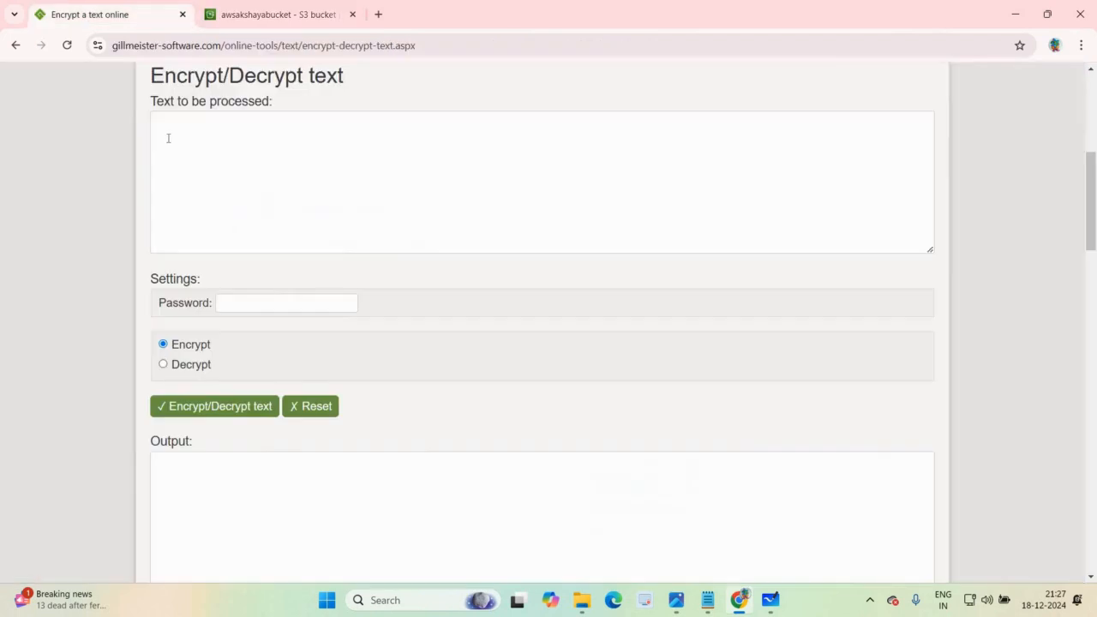
pyautogui.click(168, 138)
pyautogui.write('this is ')
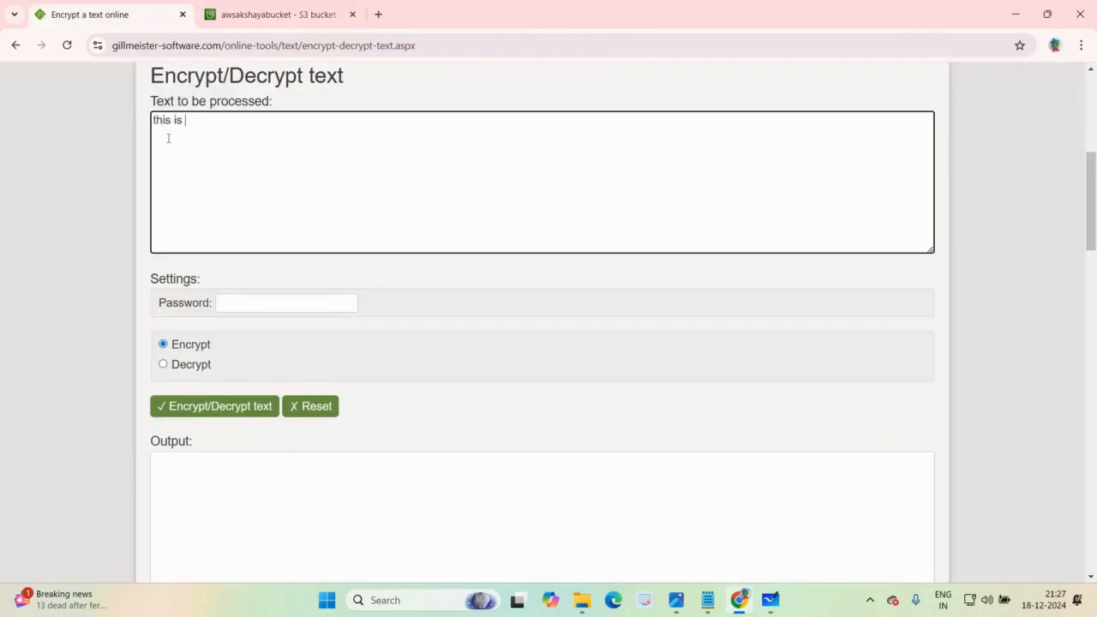
pyautogui.write('about encry')
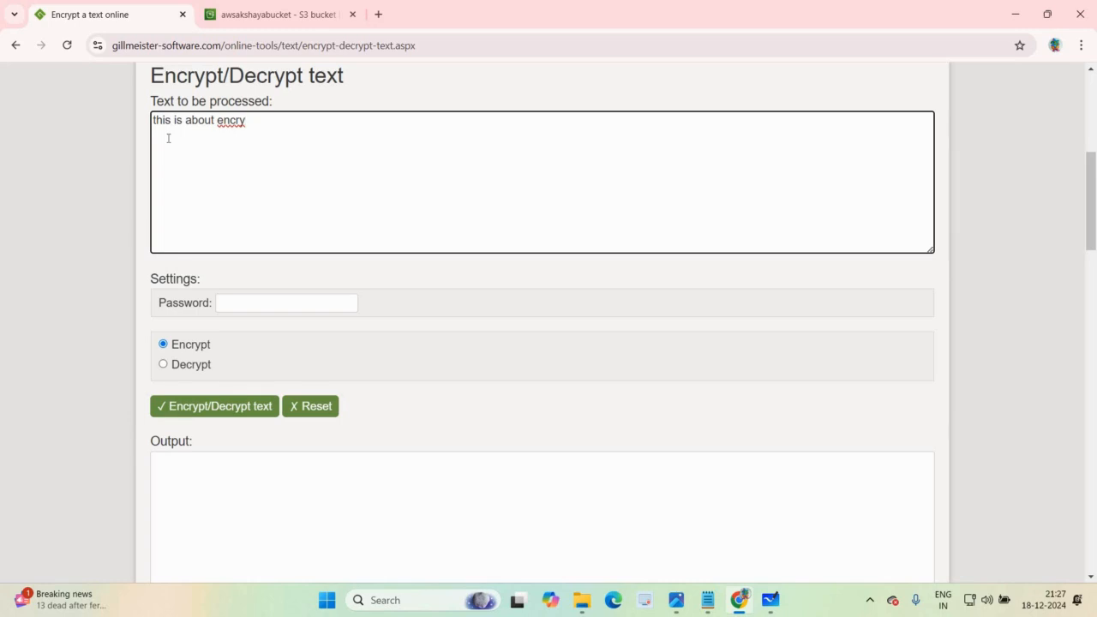
pyautogui.write('ption and decryption')
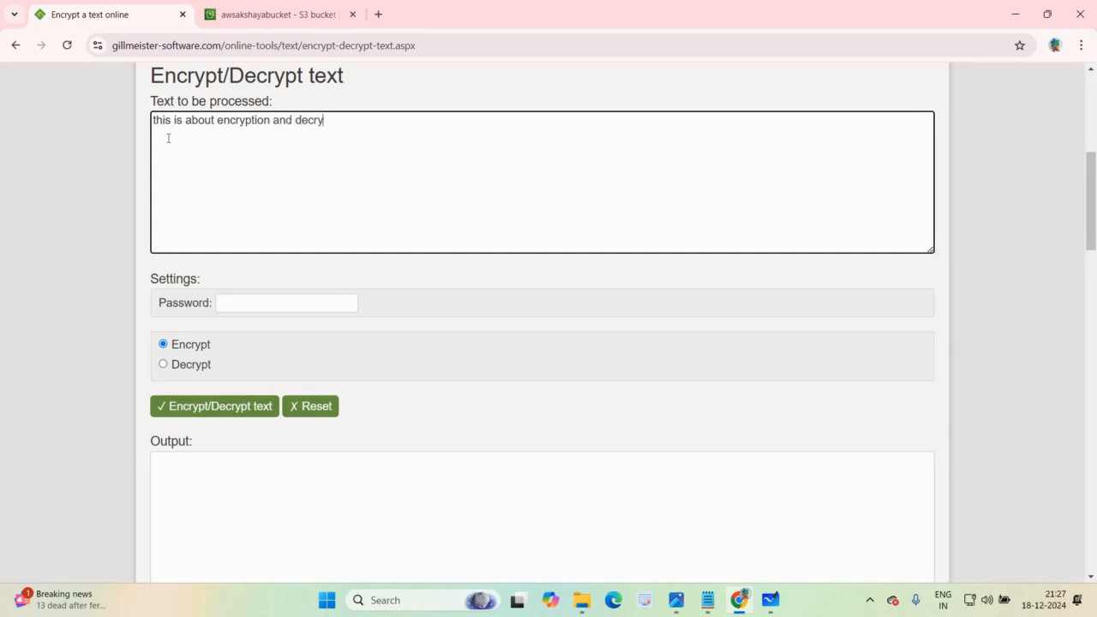
# Step: Enter the encryption password in the Password field and encrypt the text
pyautogui.click(285, 306)
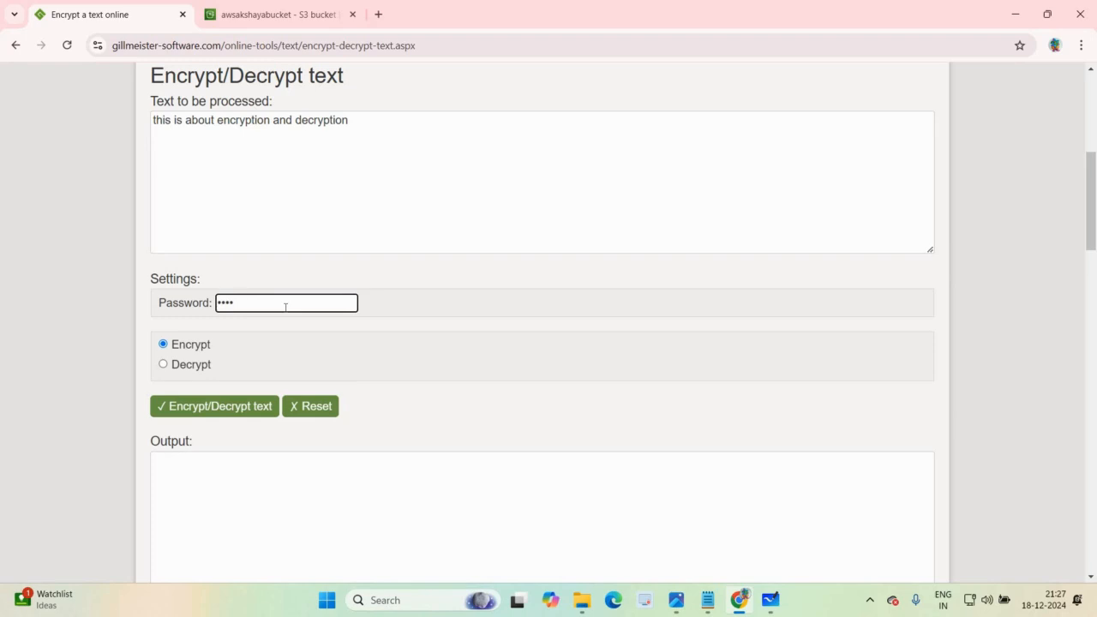
pyautogui.write('•••••')
pyautogui.click(179, 409)
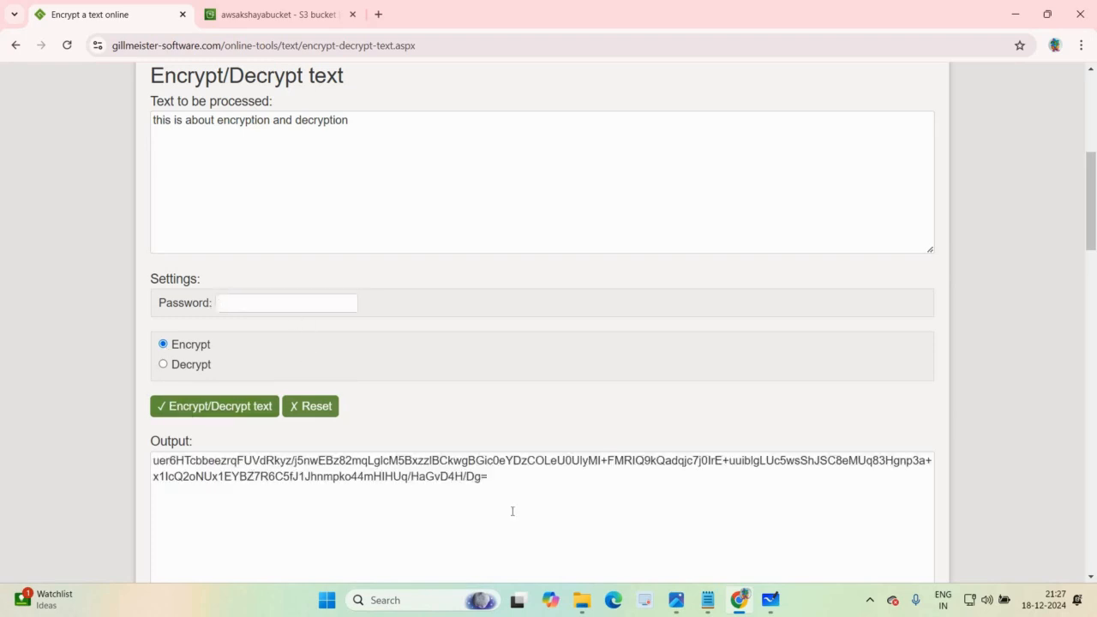
# Step: Replace the text to be processed with a copy of the encrypted output
pyautogui.moveTo(491, 476); pyautogui.dragTo(151, 460)
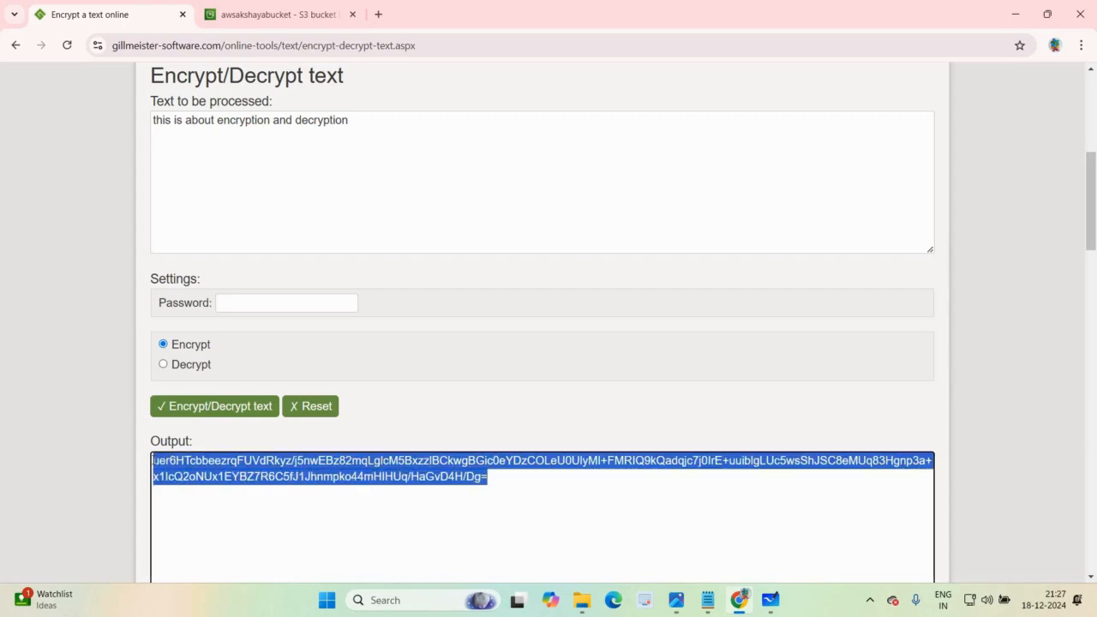
pyautogui.click(359, 125)
pyautogui.press('BackSpace')
pyautogui.press('BackSpace')
pyautogui.press('BackSpace')
pyautogui.press('BackSpace')
pyautogui.press('BackSpace')
pyautogui.press('BackSpace')
pyautogui.press('BackSpace')
pyautogui.press('BackSpace')
pyautogui.press('BackSpace')
pyautogui.press('BackSpace')
pyautogui.press('BackSpace')
pyautogui.press('BackSpace')
pyautogui.press('BackSpace')
pyautogui.press('BackSpace')
pyautogui.press('BackSpace')
pyautogui.press('BackSpace')
pyautogui.press('BackSpace')
pyautogui.press('BackSpace')
pyautogui.press('BackSpace')
pyautogui.press('BackSpace')
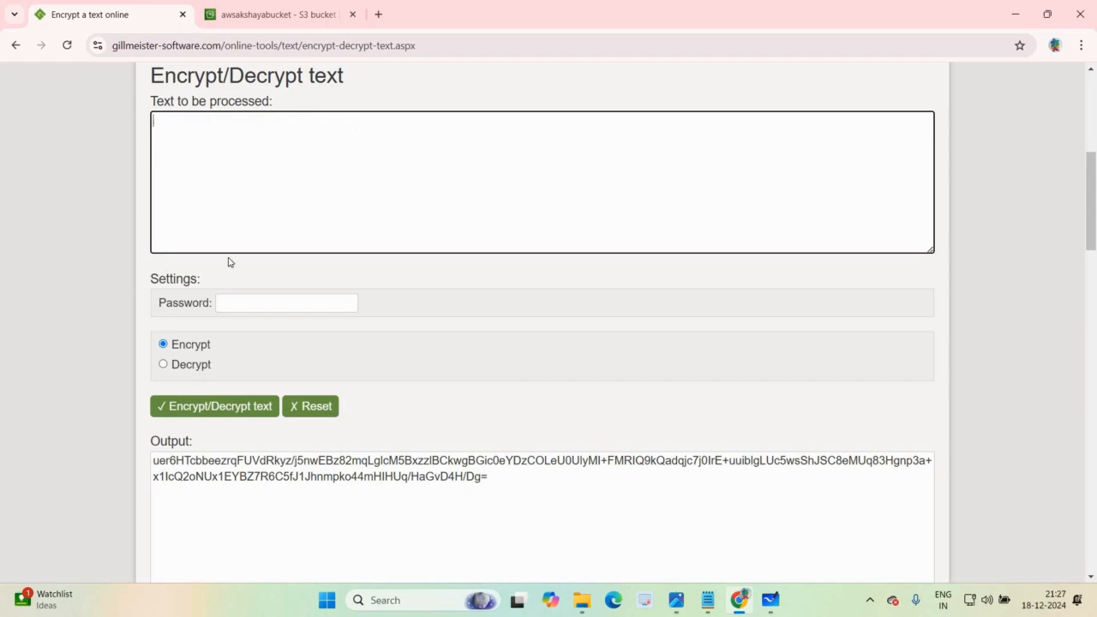
pyautogui.hotkey('ctrl', 'v')
# Step: Enter the password, select the Decrypt option and decrypt the pasted ciphertext
pyautogui.click(240, 299)
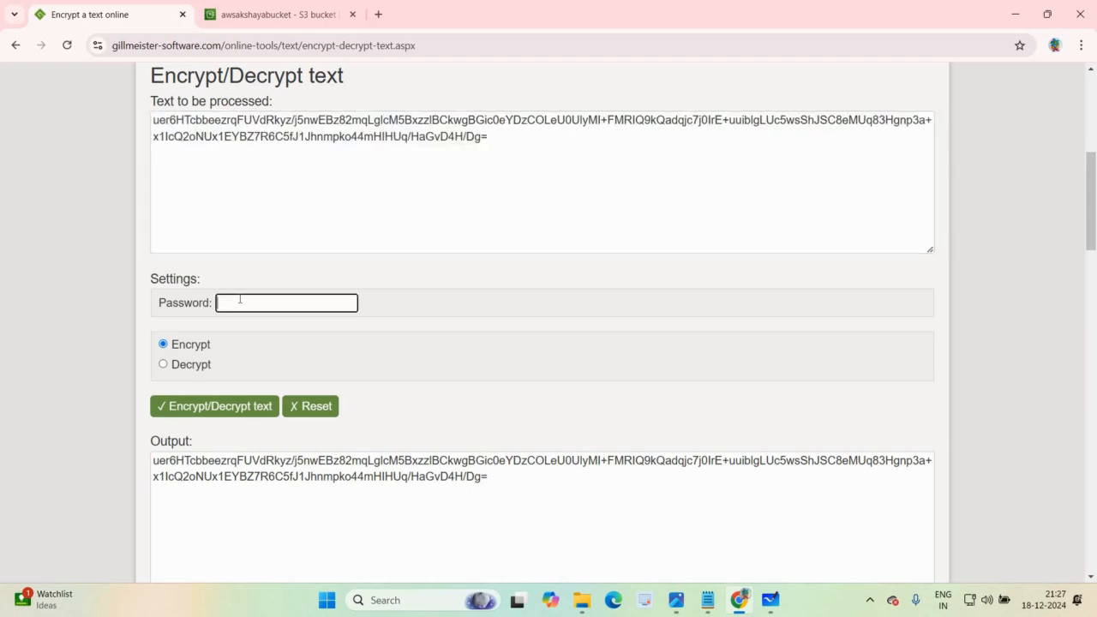
pyautogui.write('12345')
pyautogui.click(164, 366)
pyautogui.click(181, 406)
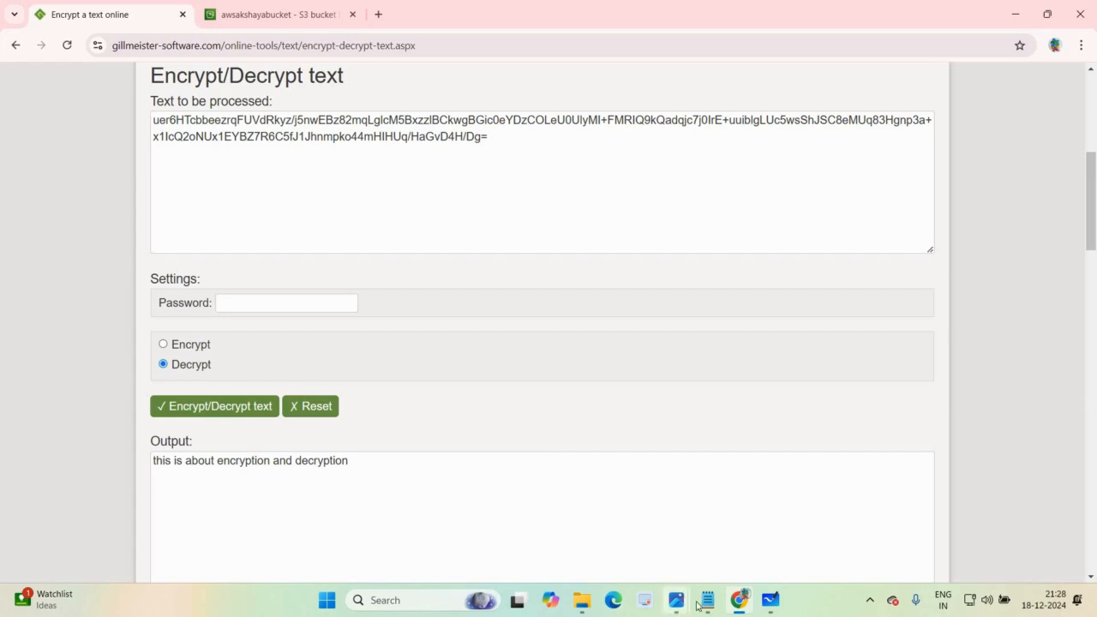
# Step: Return to the S3 bucket's properties in Chrome and open its default encryption settings for editing
pyautogui.click(769, 608)
pyautogui.click(740, 602)
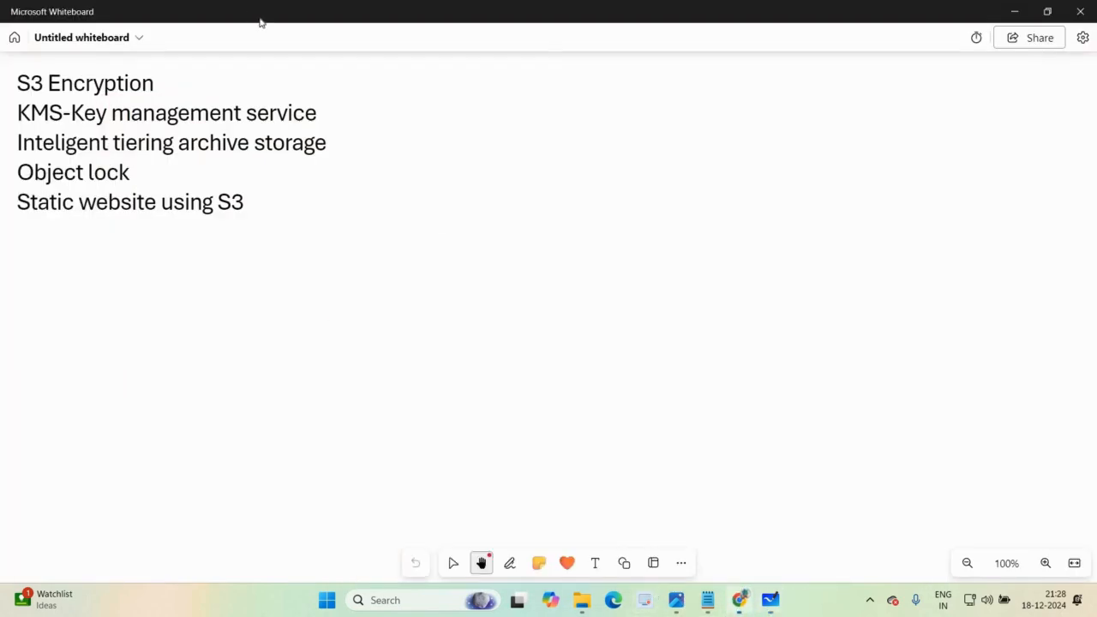
pyautogui.hotkey('ctrl', 'Tab')
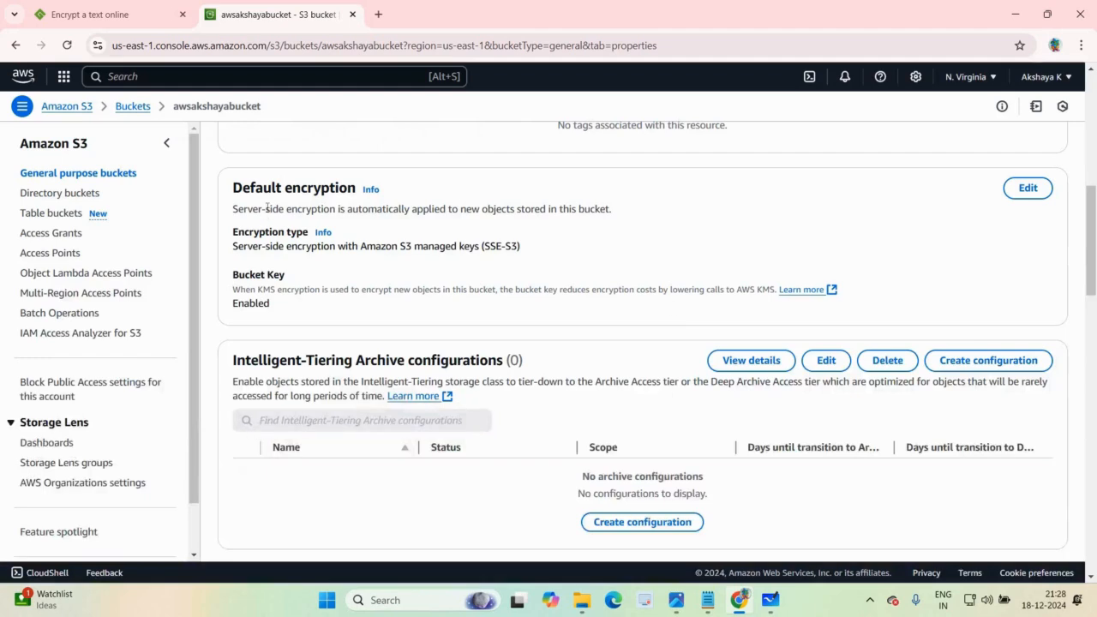
pyautogui.click(1029, 189)
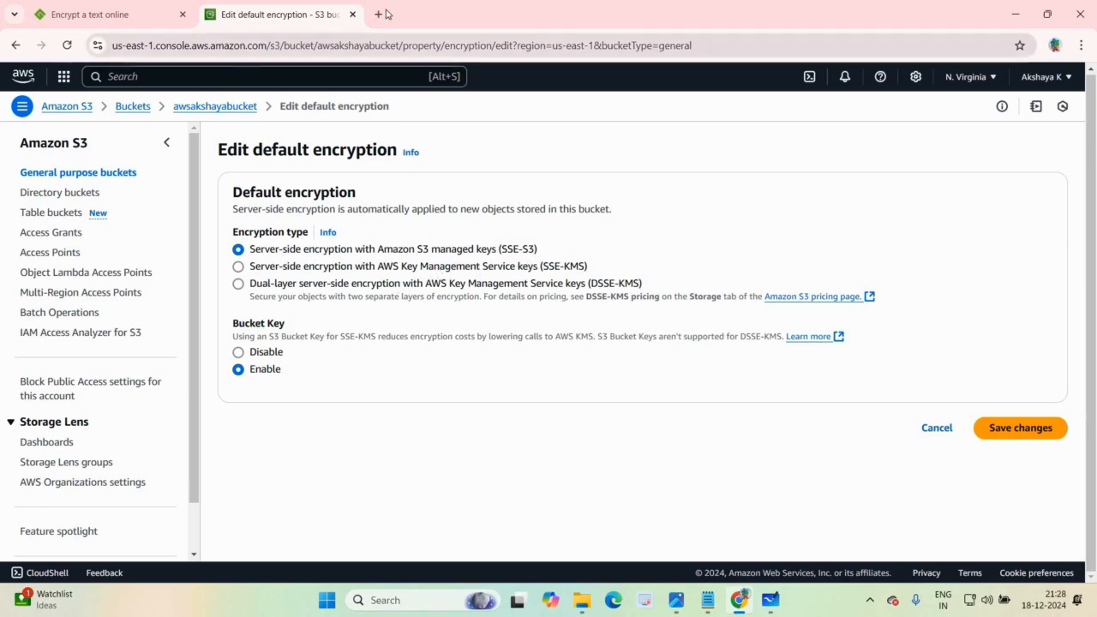
# Step: Open the AWS console in a new browser tab, search for kms and go to Key Management Service
pyautogui.hotkey('ctrl', 't')
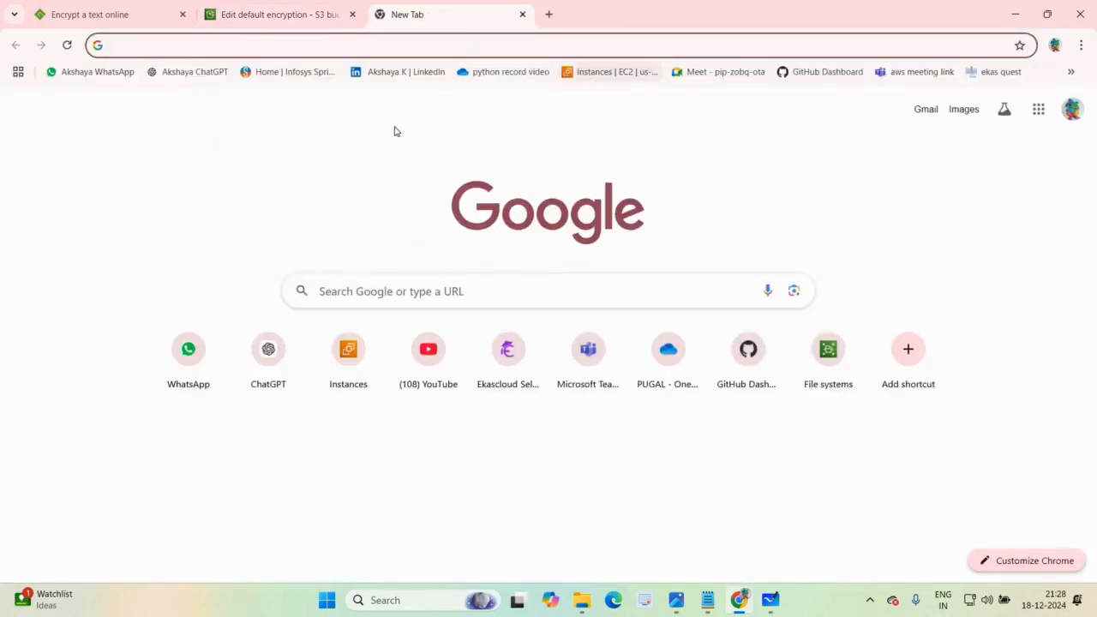
pyautogui.click(613, 72)
pyautogui.hotkey('ctrl', 'shift', 'Tab')
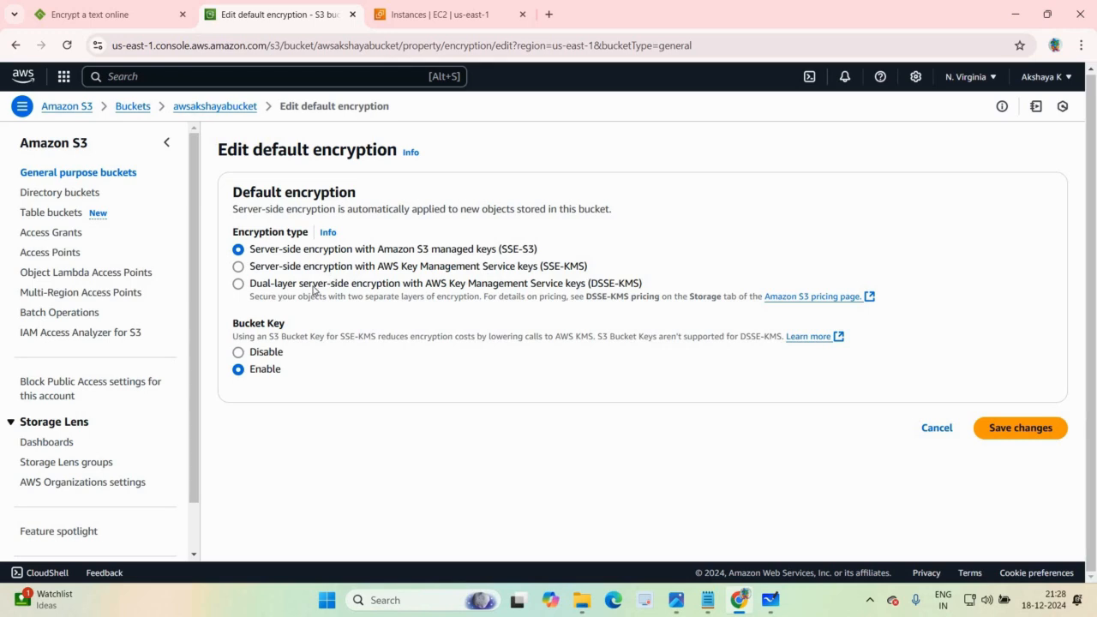
pyautogui.click(459, 14)
pyautogui.click(380, 76)
pyautogui.write('kms')
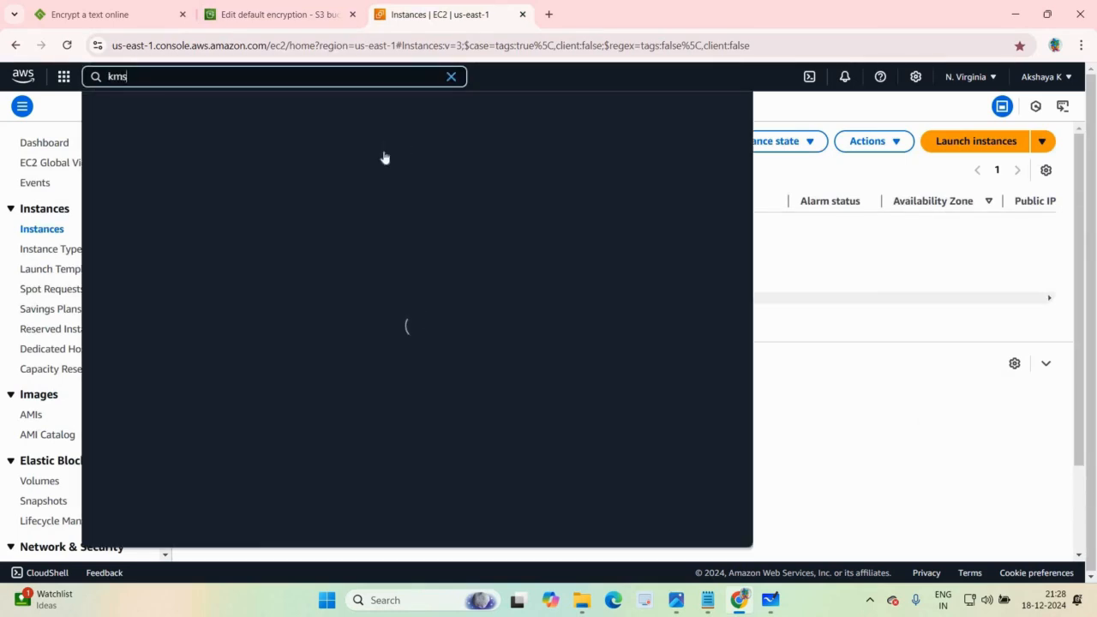
pyautogui.click(385, 152)
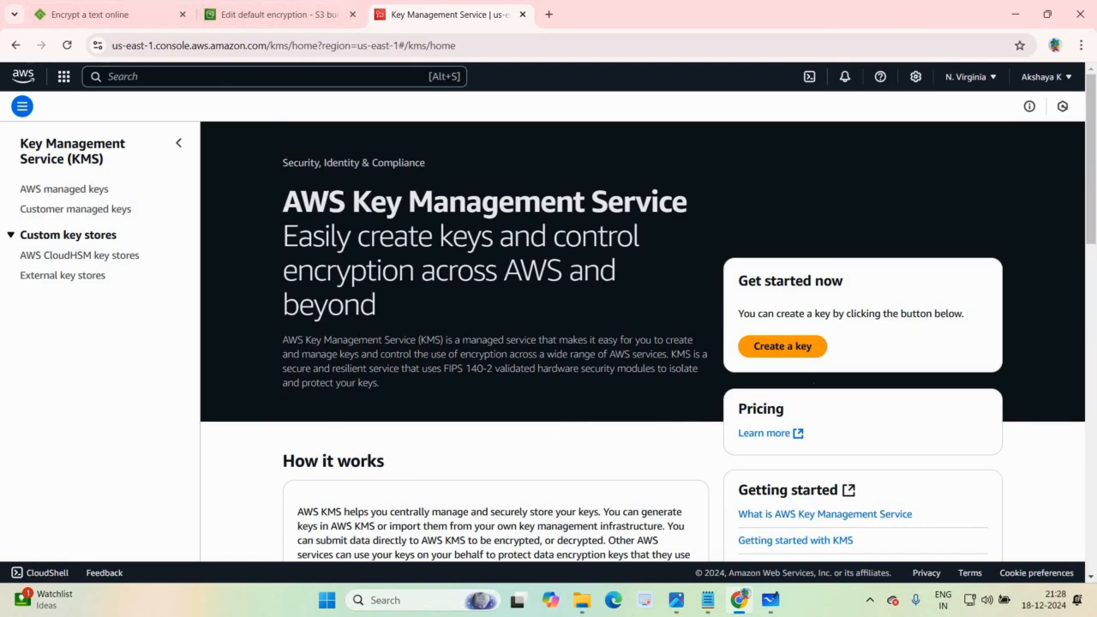
# Step: Return to the bucket's default encryption settings and try dual-layer server-side encryption with AWS KMS keys (DSSE-KMS), reviewing its options
pyautogui.click(283, 18)
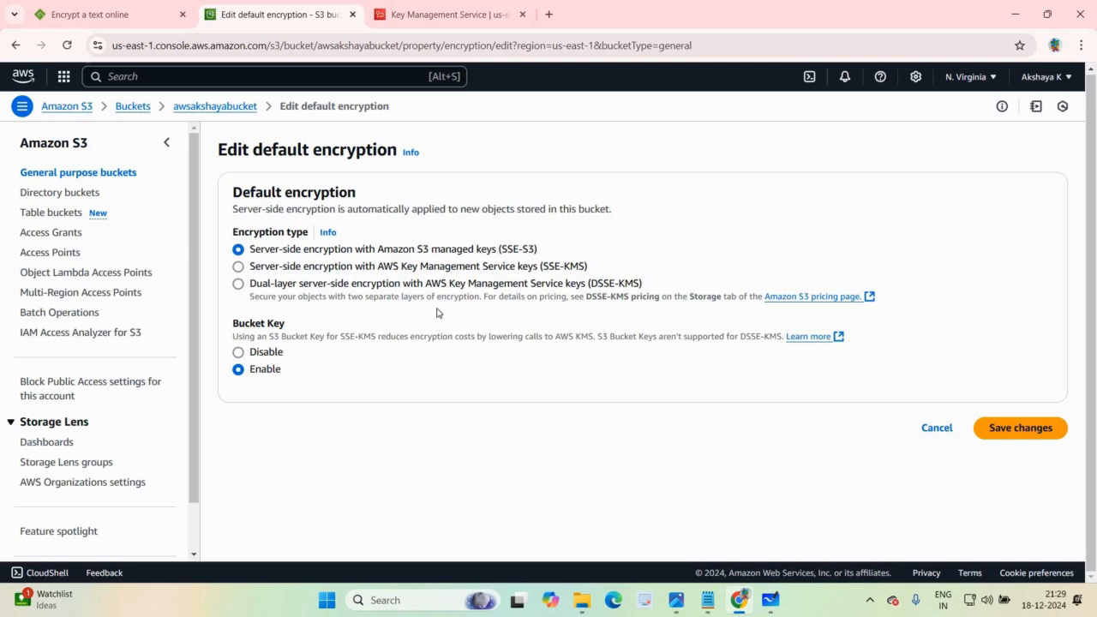
pyautogui.click(240, 284)
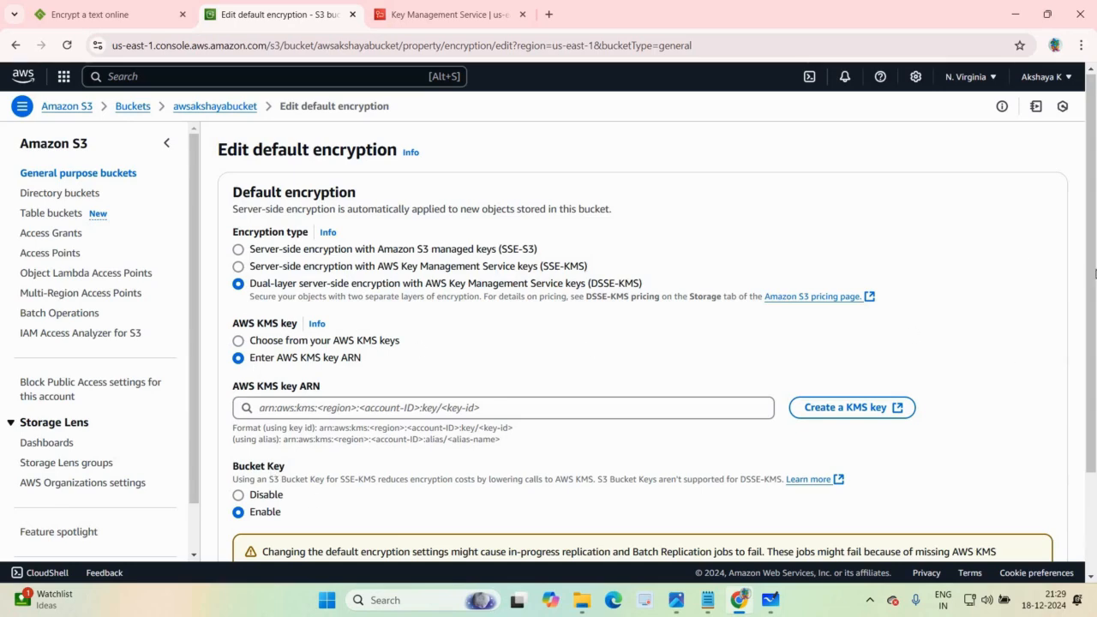
pyautogui.scroll(-2, 239, 271)
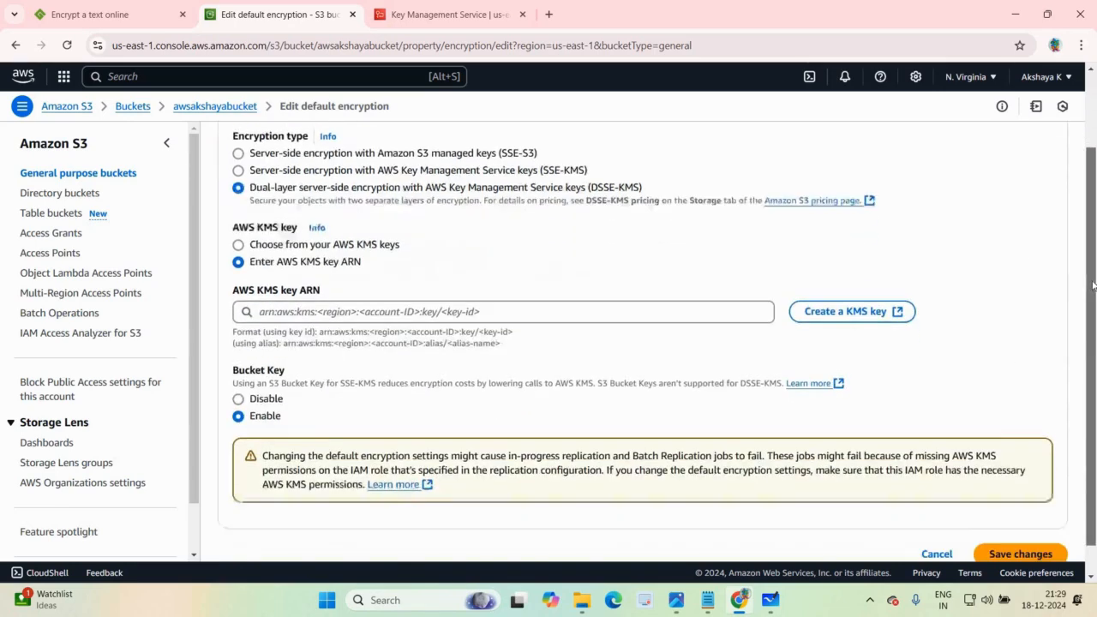
pyautogui.scroll(2, 239, 271)
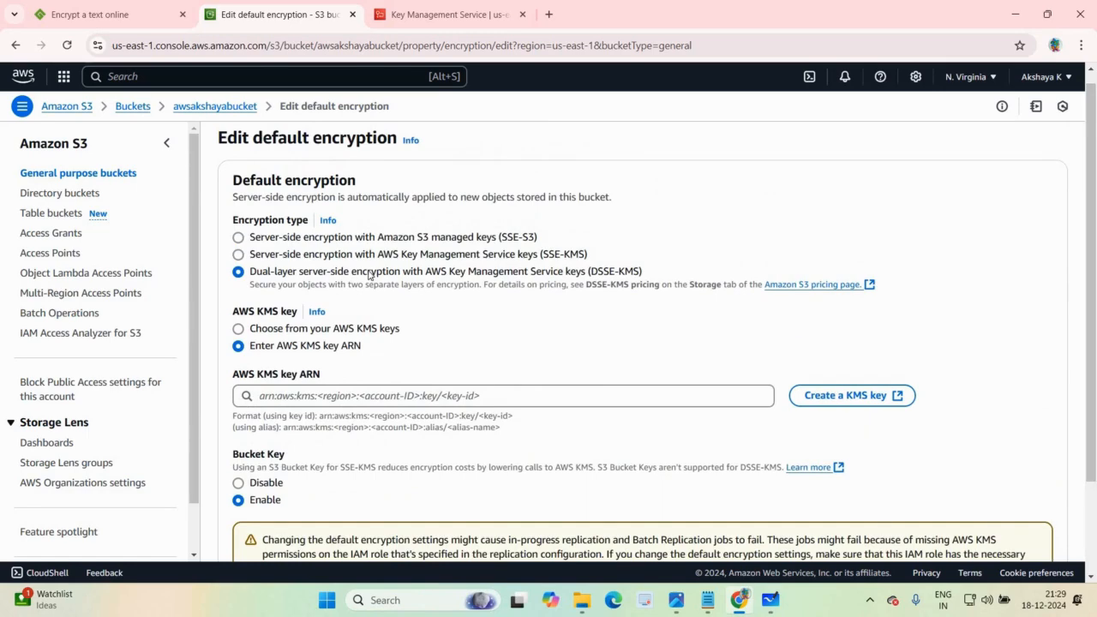
# Step: Set the default encryption type to server-side encryption with Amazon S3 managed keys (SSE-S3) and save the changes
pyautogui.click(239, 238)
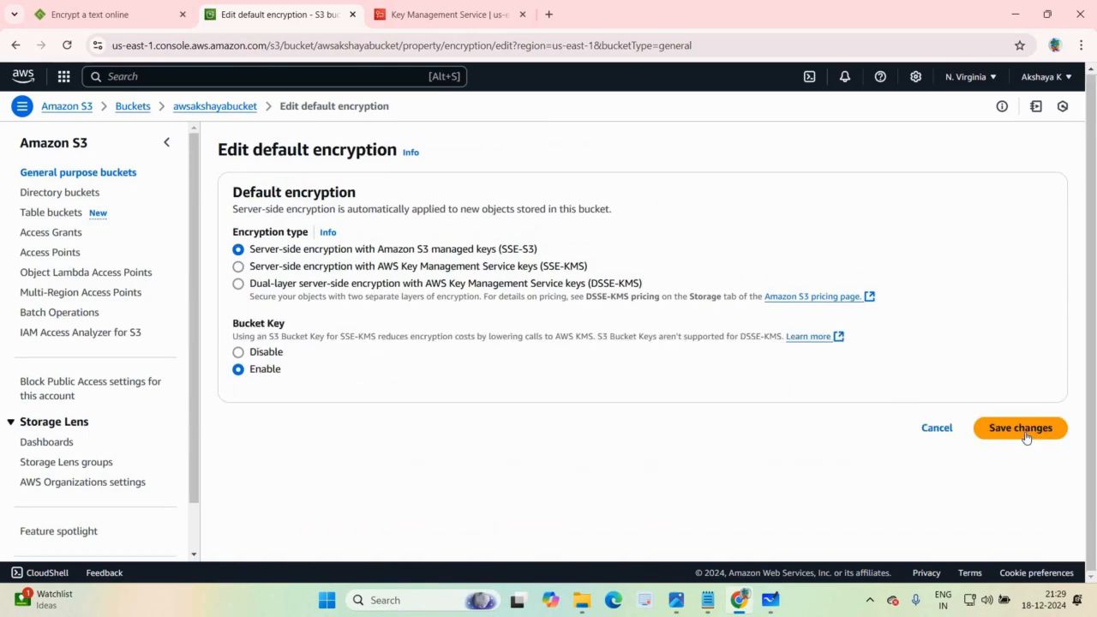
pyautogui.click(1023, 429)
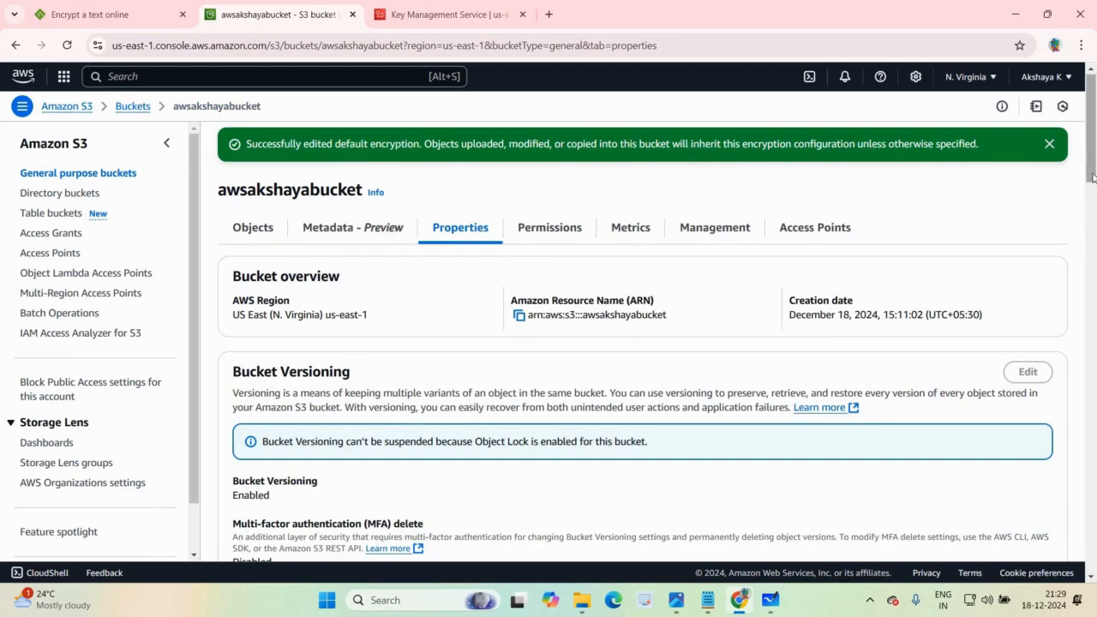
# Step: Start an Intelligent-Tiering Archive configuration for the bucket, named demo and applied to all objects in the bucket
pyautogui.scroll(-2, 1093, 180)
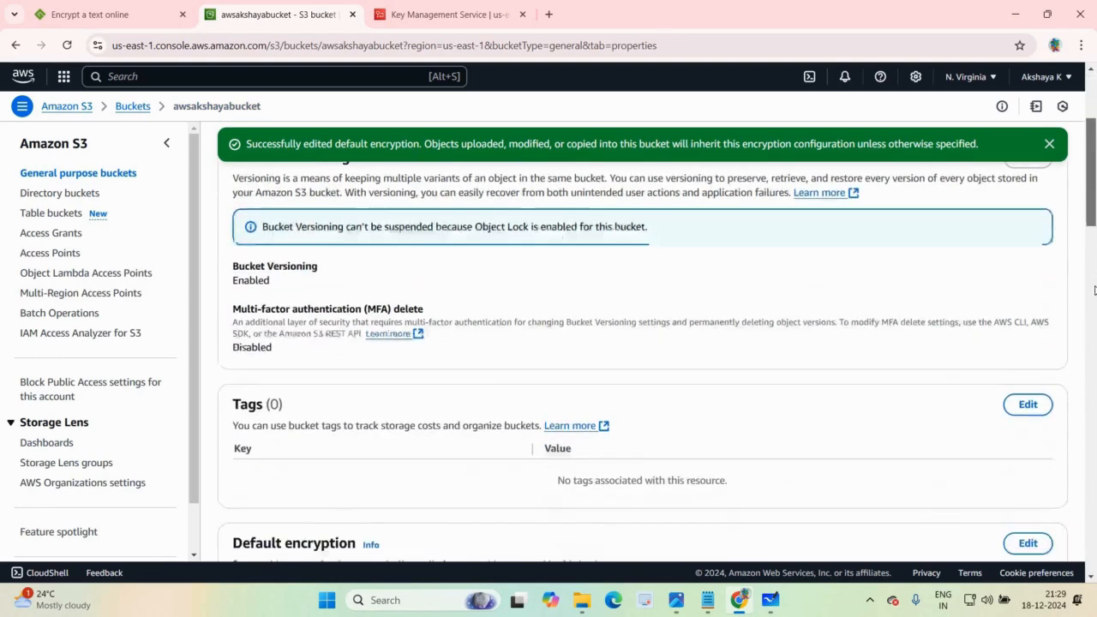
pyautogui.scroll(-5, 1093, 284)
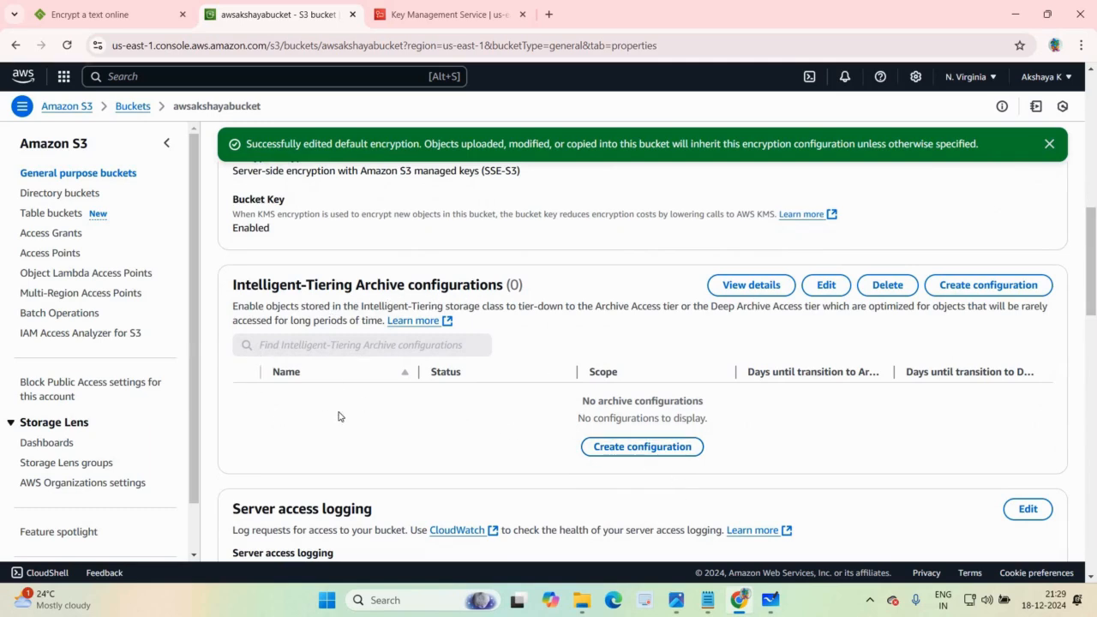
pyautogui.click(642, 447)
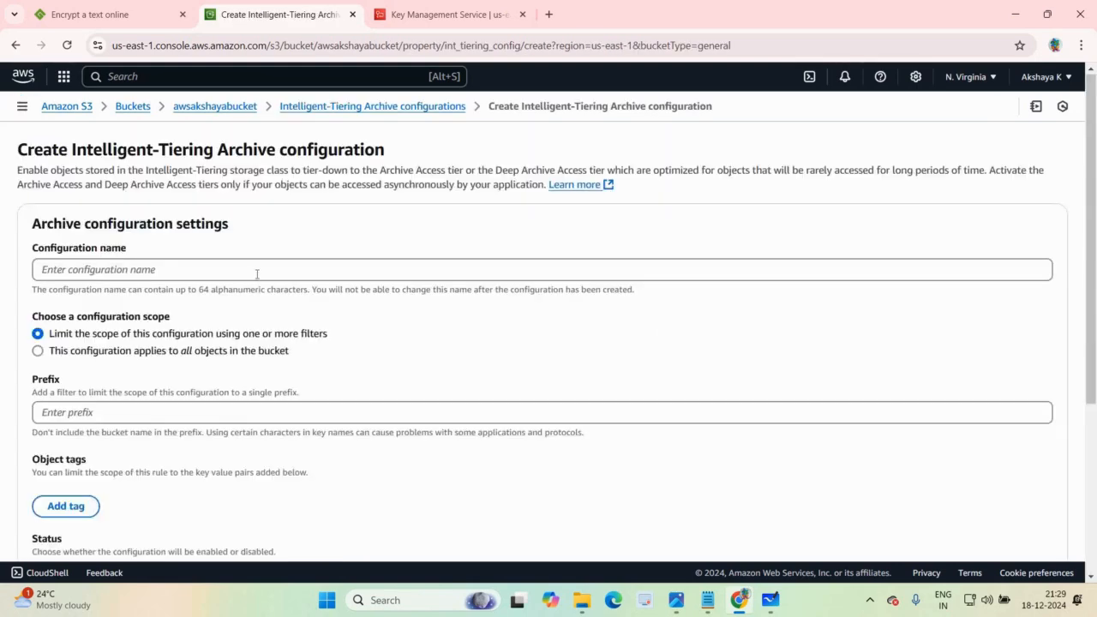
pyautogui.click(256, 274)
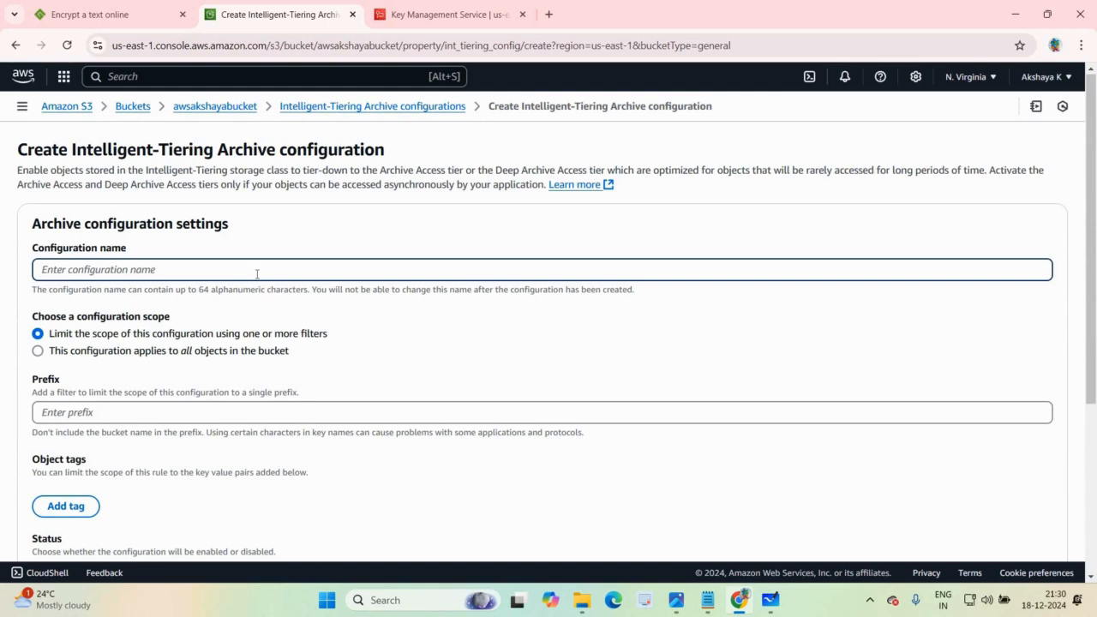
pyautogui.write('demo')
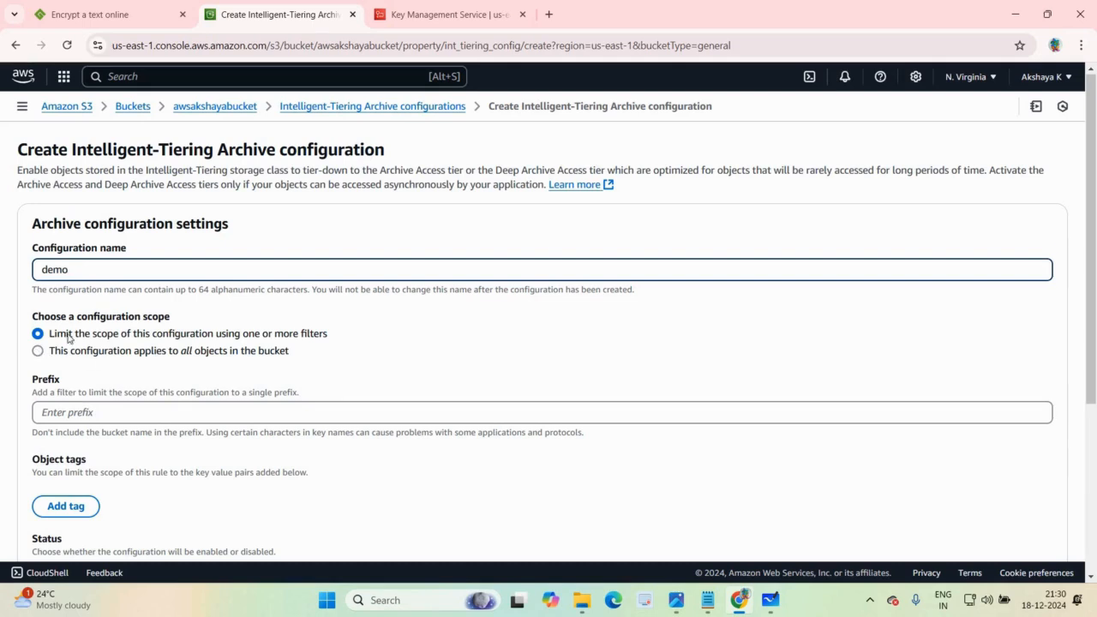
pyautogui.click(97, 350)
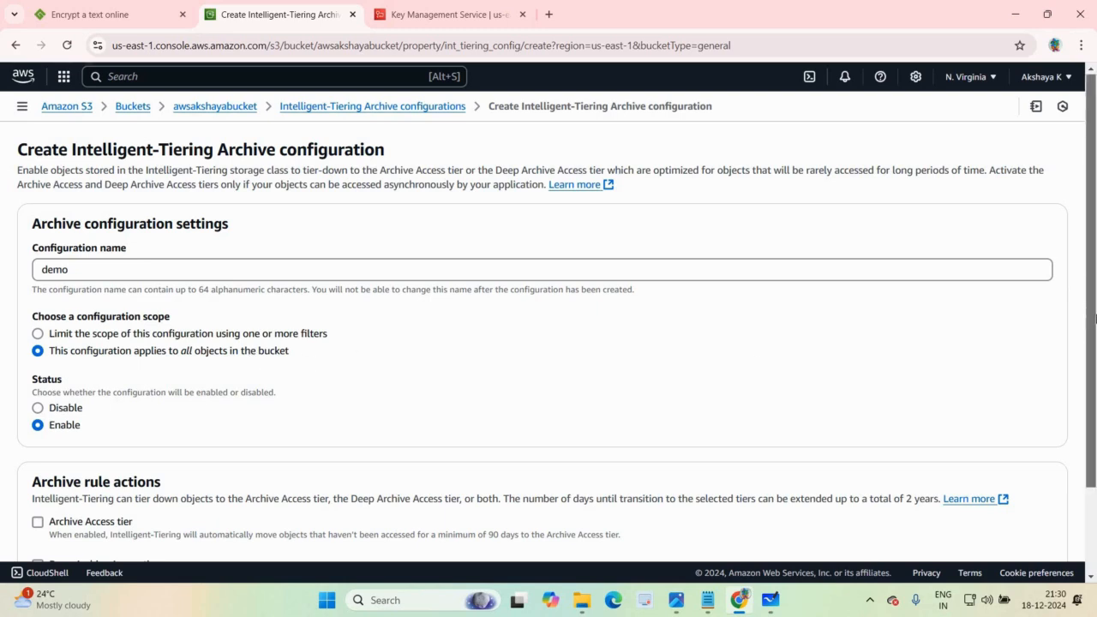
# Step: Enable the Archive Access and Deep Archive Access tiers, and set the Archive Access tier transition to 90 days
pyautogui.scroll(-2, 1094, 322)
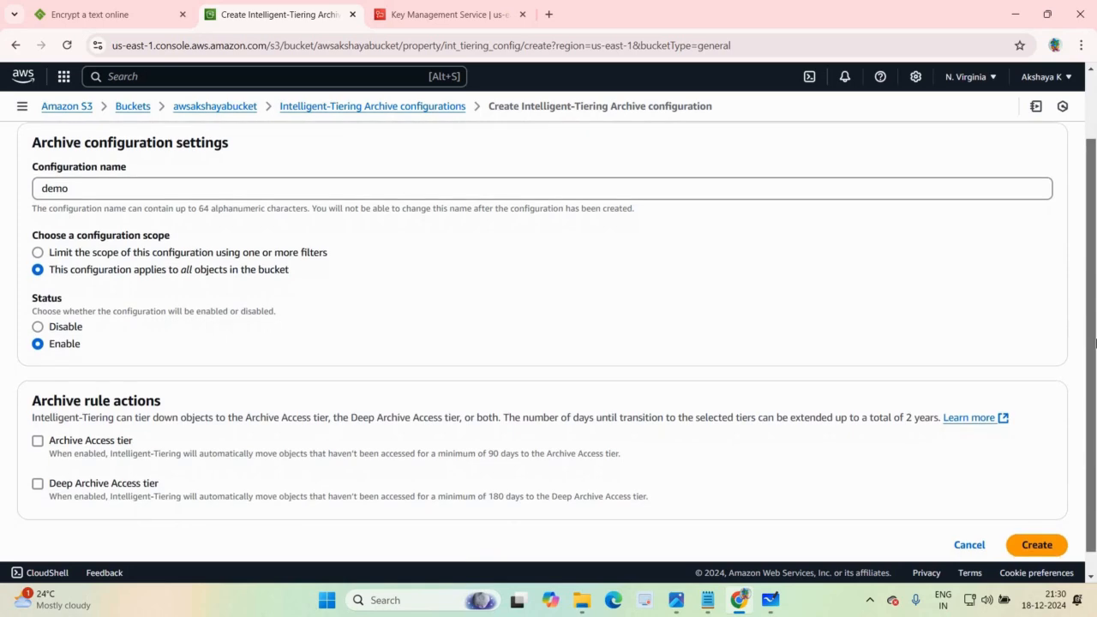
pyautogui.scroll(-1, 475, 377)
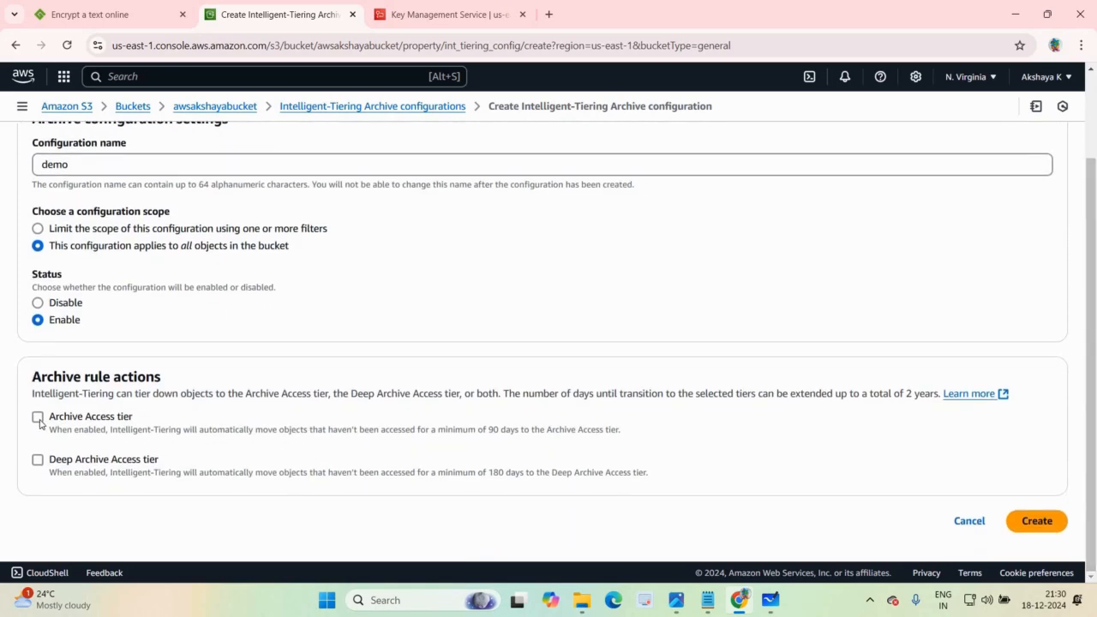
pyautogui.click(38, 418)
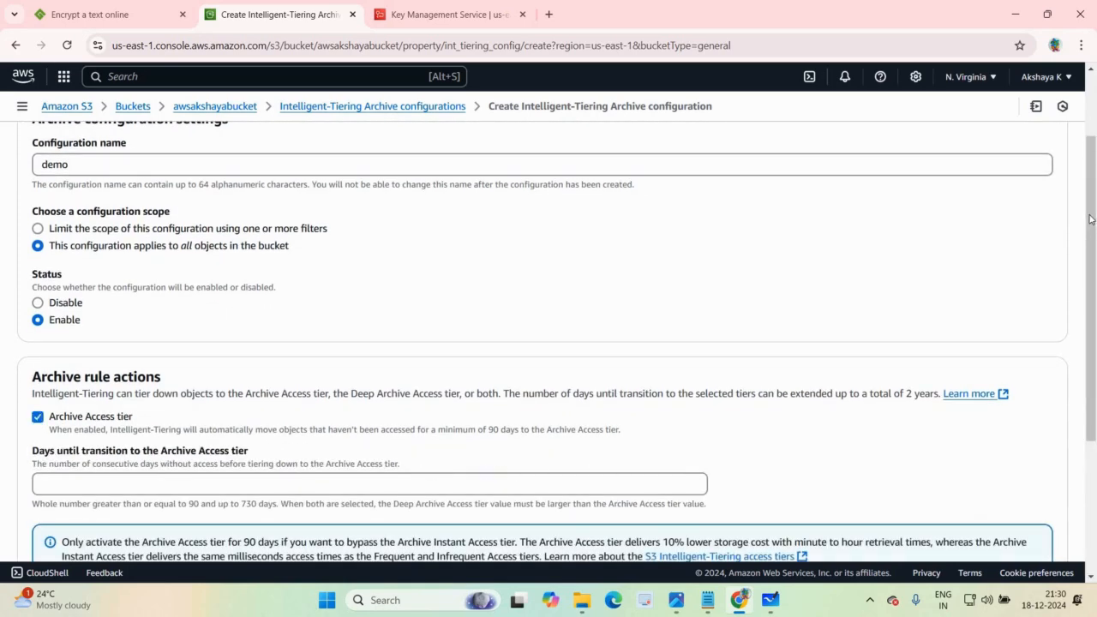
pyautogui.scroll(-3, 867, 387)
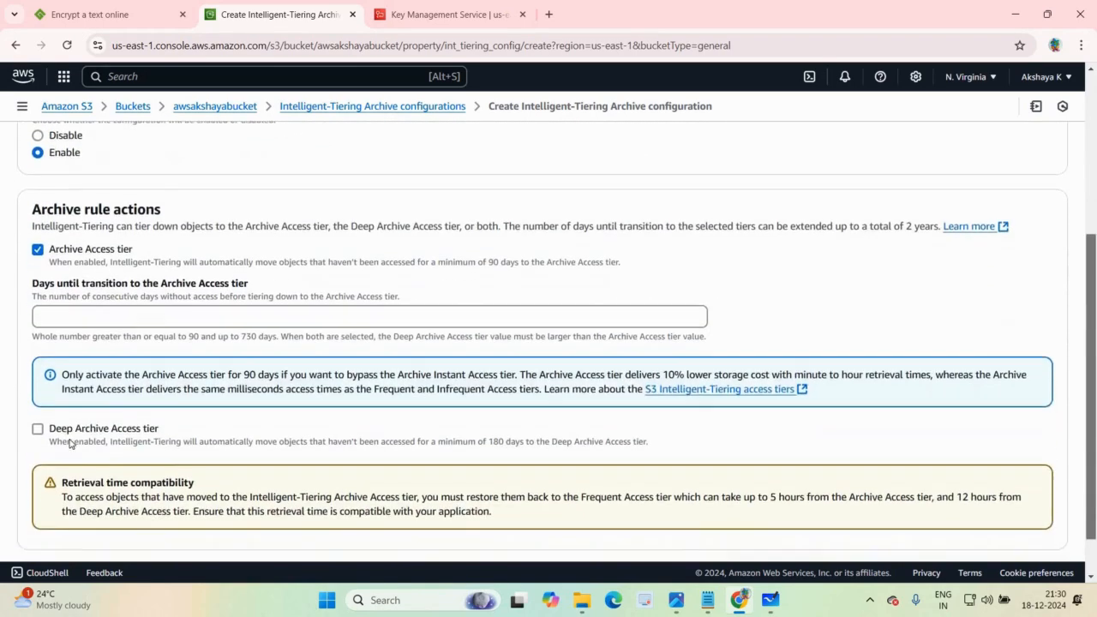
pyautogui.click(38, 395)
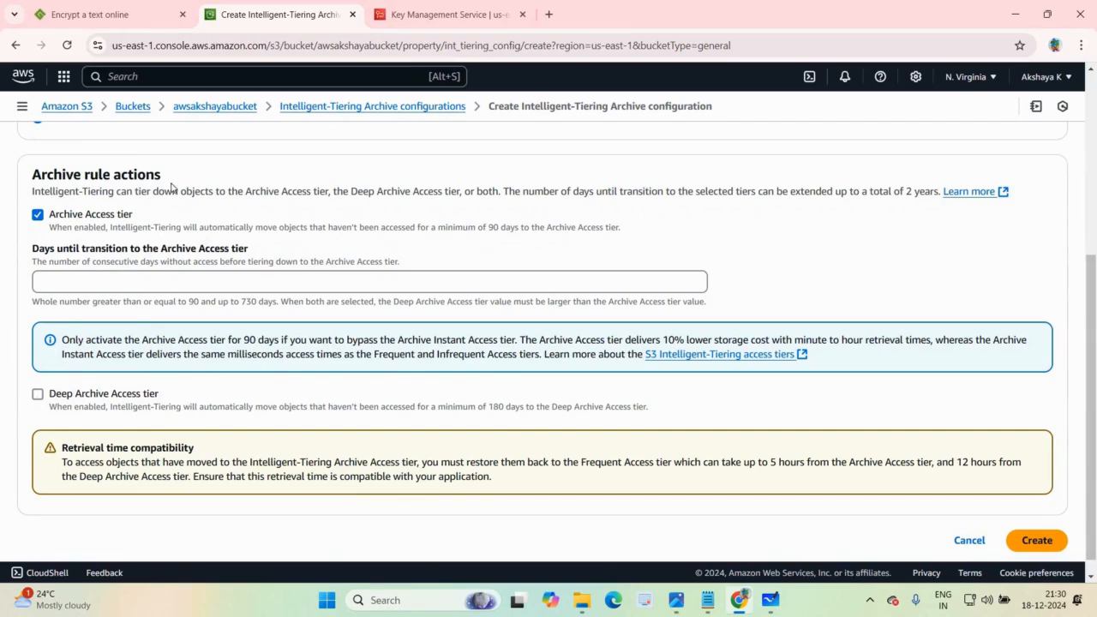
pyautogui.click(132, 286)
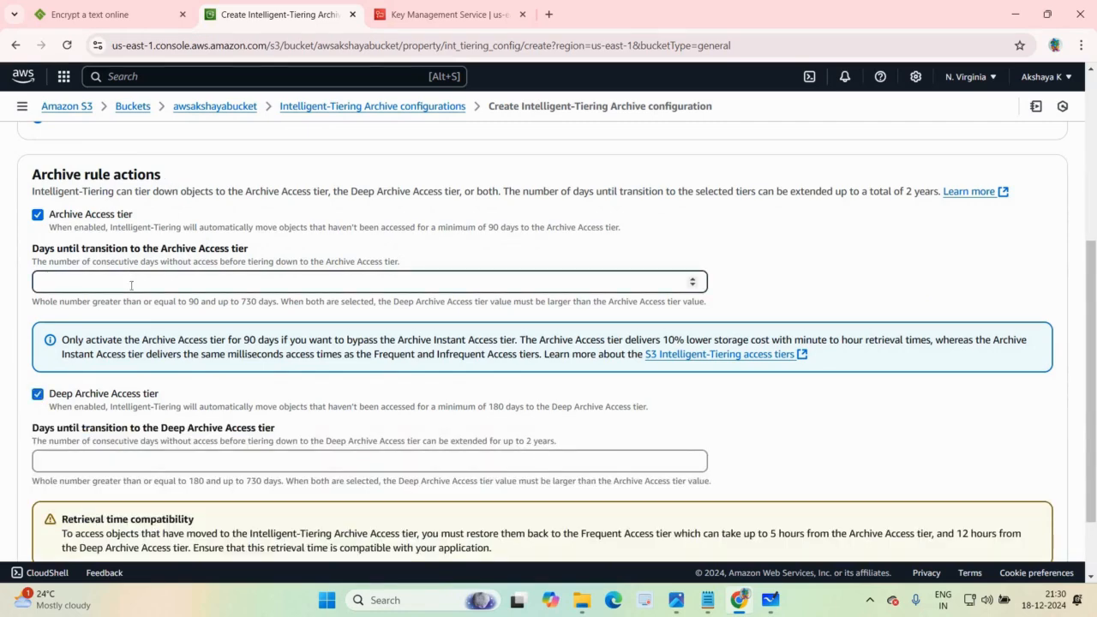
pyautogui.write('90')
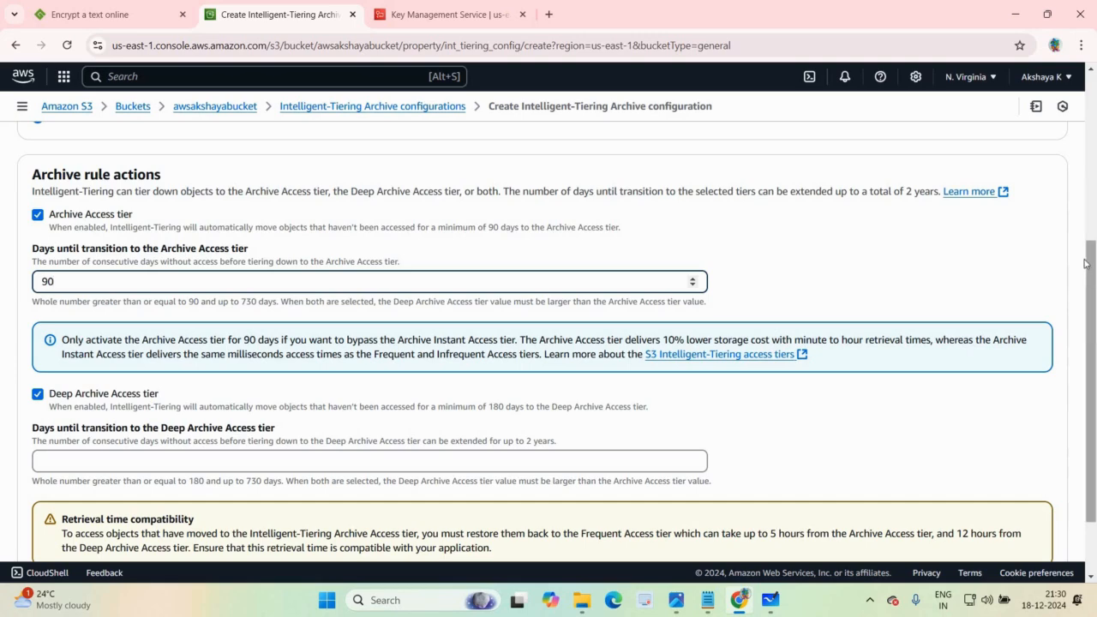
# Step: Set the Deep Archive Access tier transition to 180 days and create the Intelligent-Tiering Archive configuration
pyautogui.scroll(1, 1087, 254)
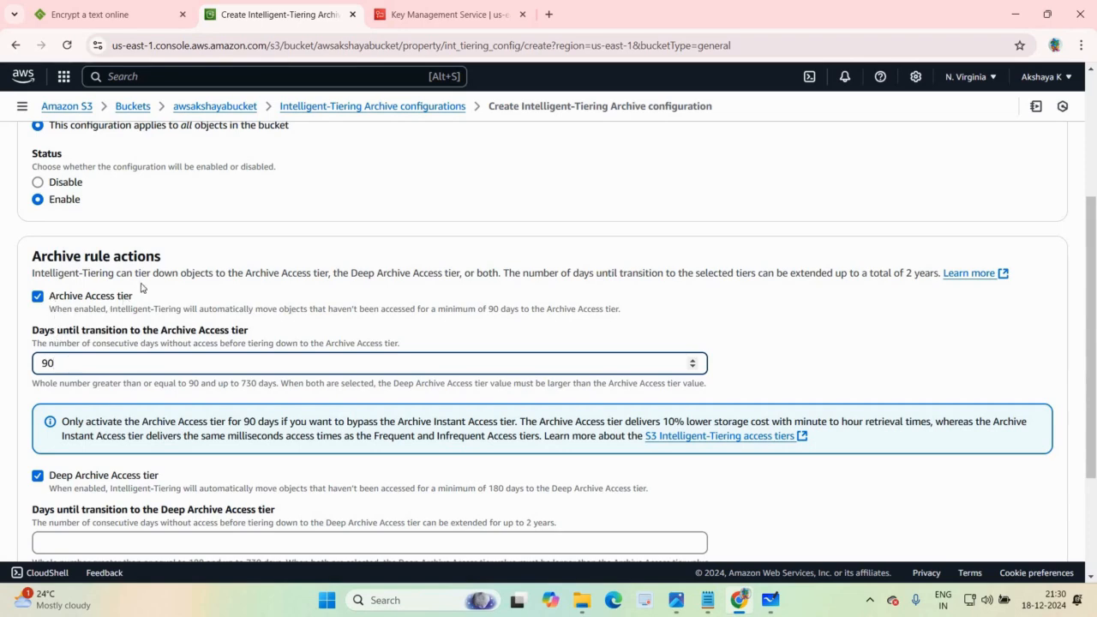
pyautogui.click(74, 538)
pyautogui.write('180')
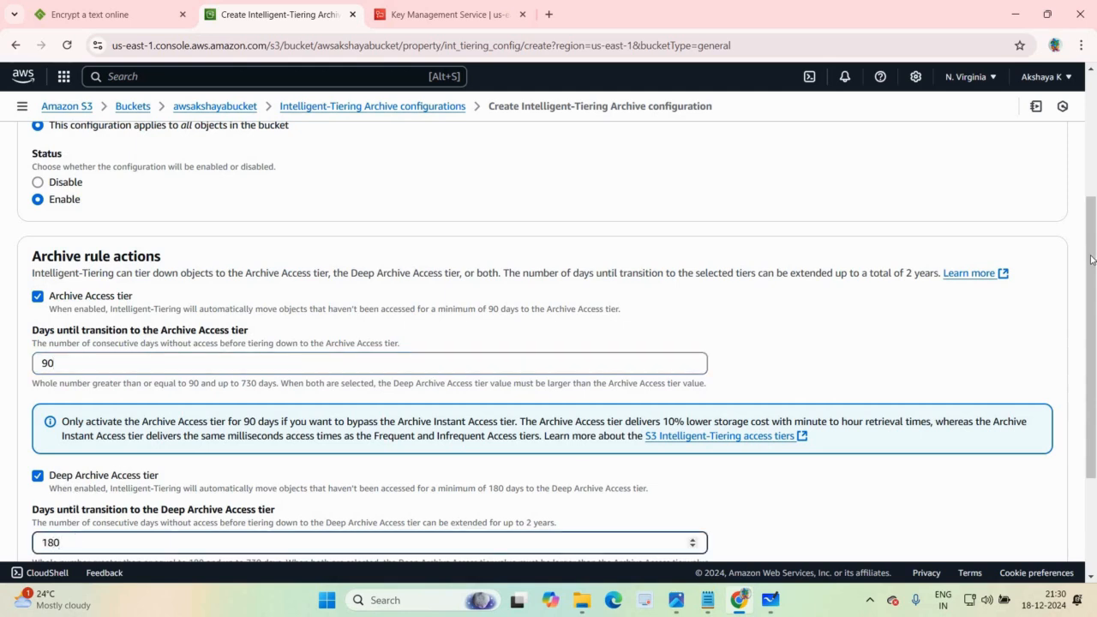
pyautogui.scroll(-1, 1093, 291)
pyautogui.scroll(-1, 1094, 336)
pyautogui.scroll(1, 1094, 322)
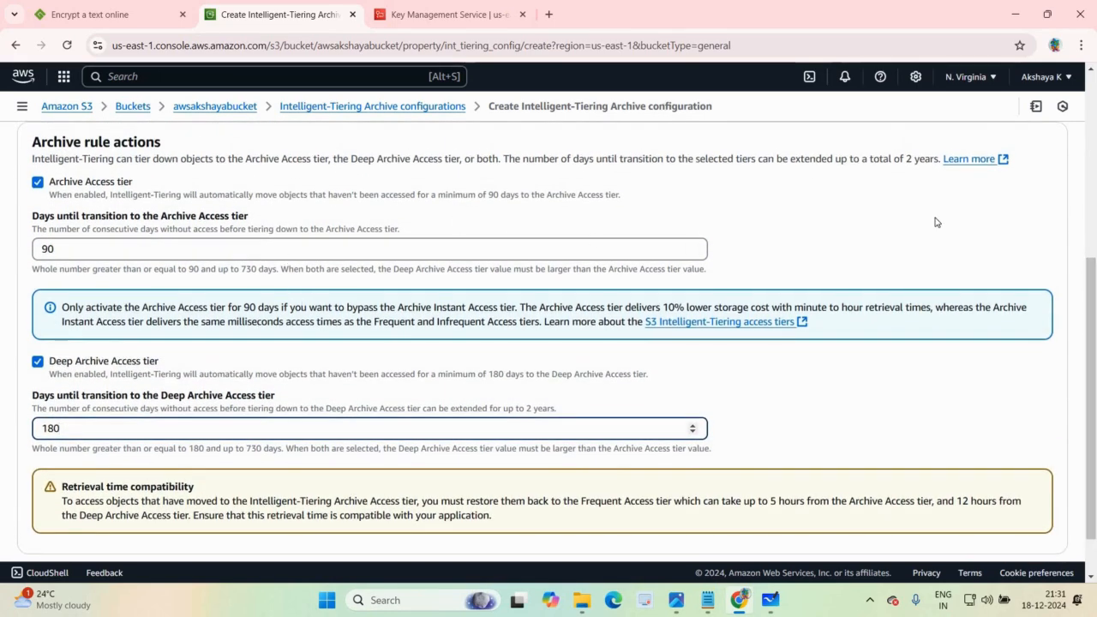
pyautogui.scroll(-1, 1094, 330)
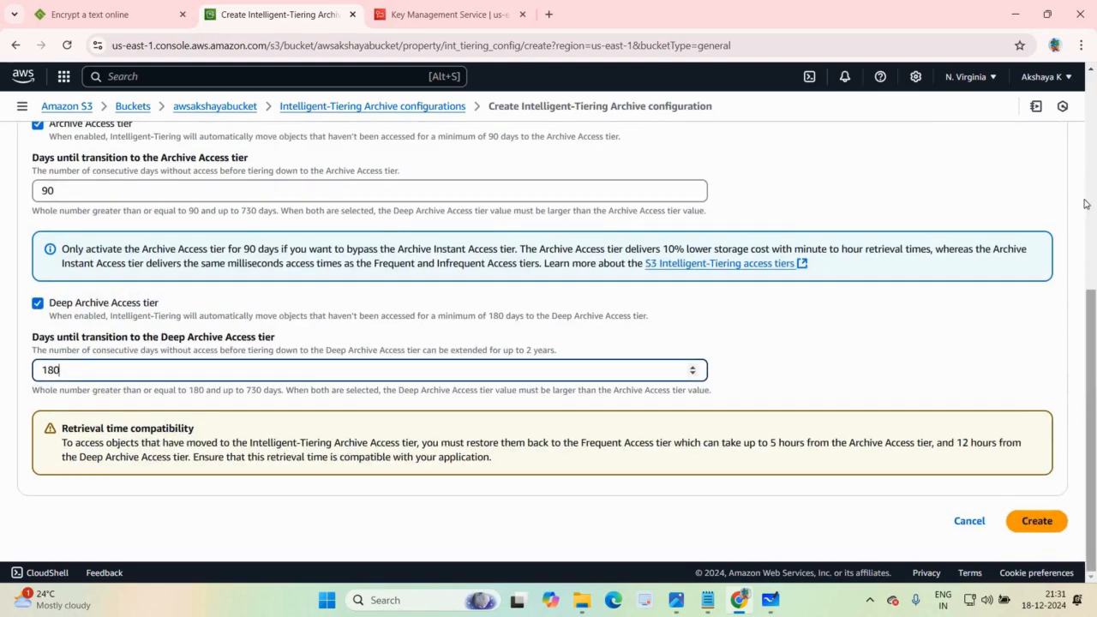
pyautogui.scroll(3, 1089, 326)
pyautogui.scroll(-4, 1026, 480)
pyautogui.click(1040, 525)
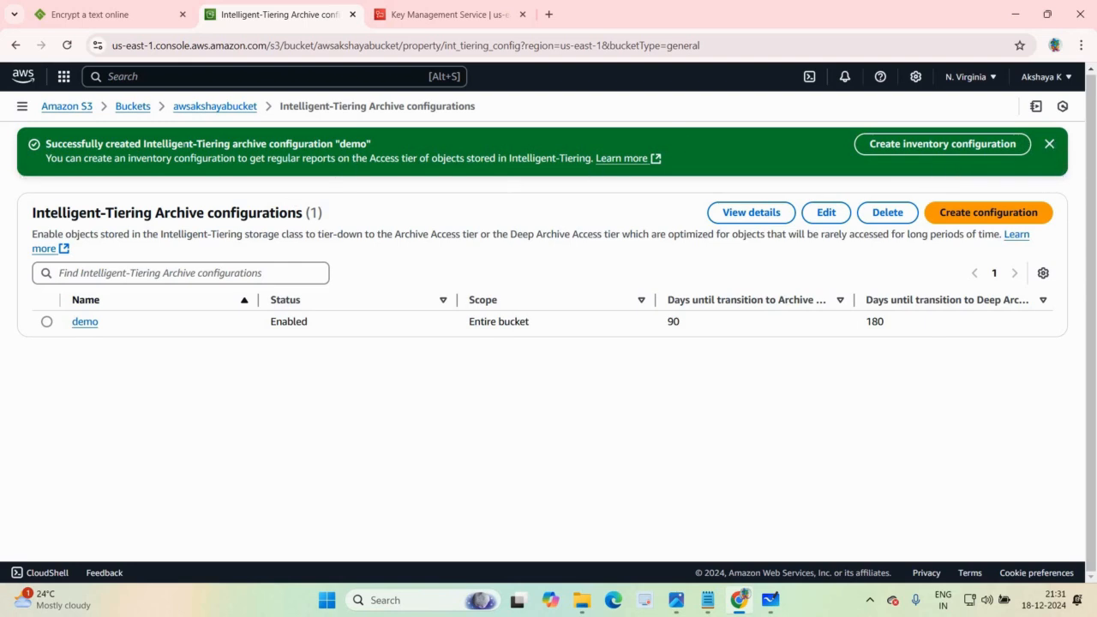
# Step: Return to the bucket's properties and open its Object Lock settings for editing
pyautogui.click(16, 48)
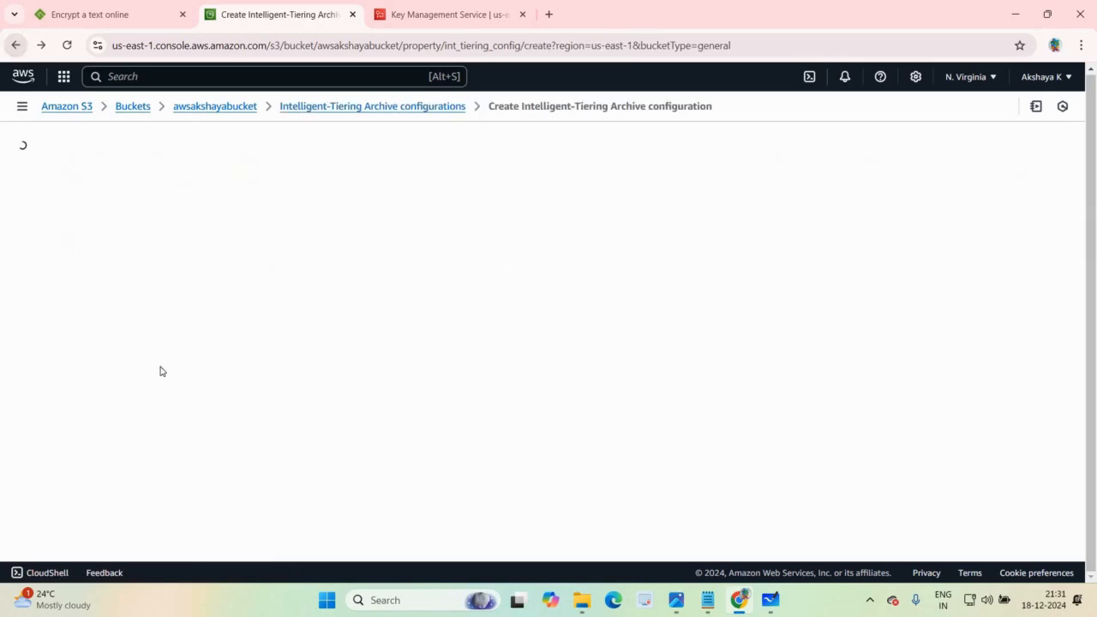
pyautogui.click(17, 47)
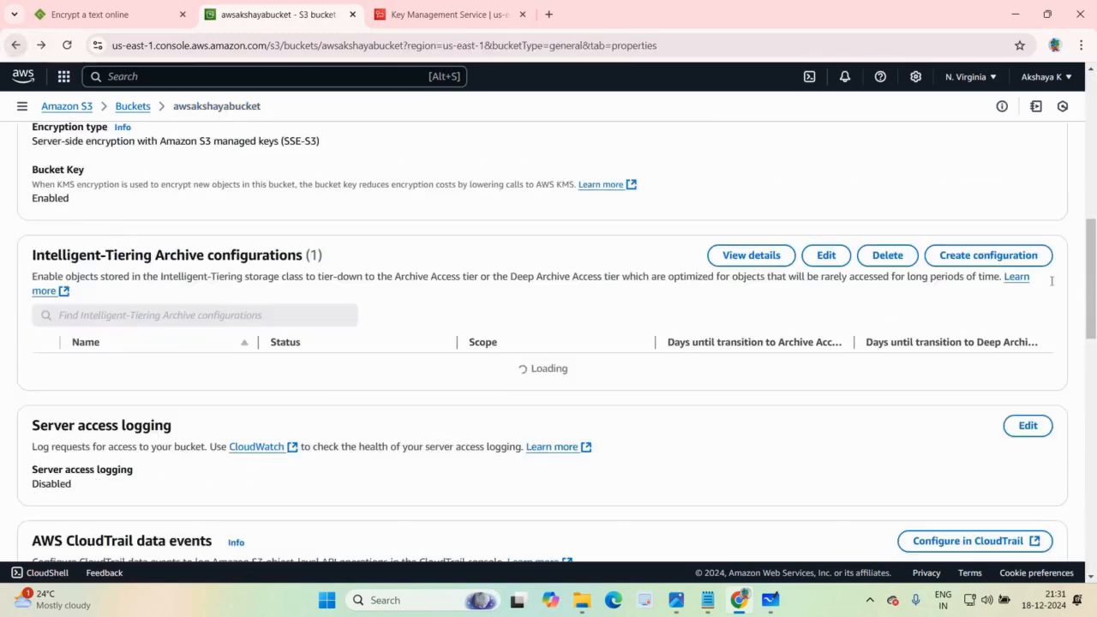
pyautogui.scroll(-1, 1096, 374)
pyautogui.scroll(-4, 1095, 373)
pyautogui.scroll(2, 257, 213)
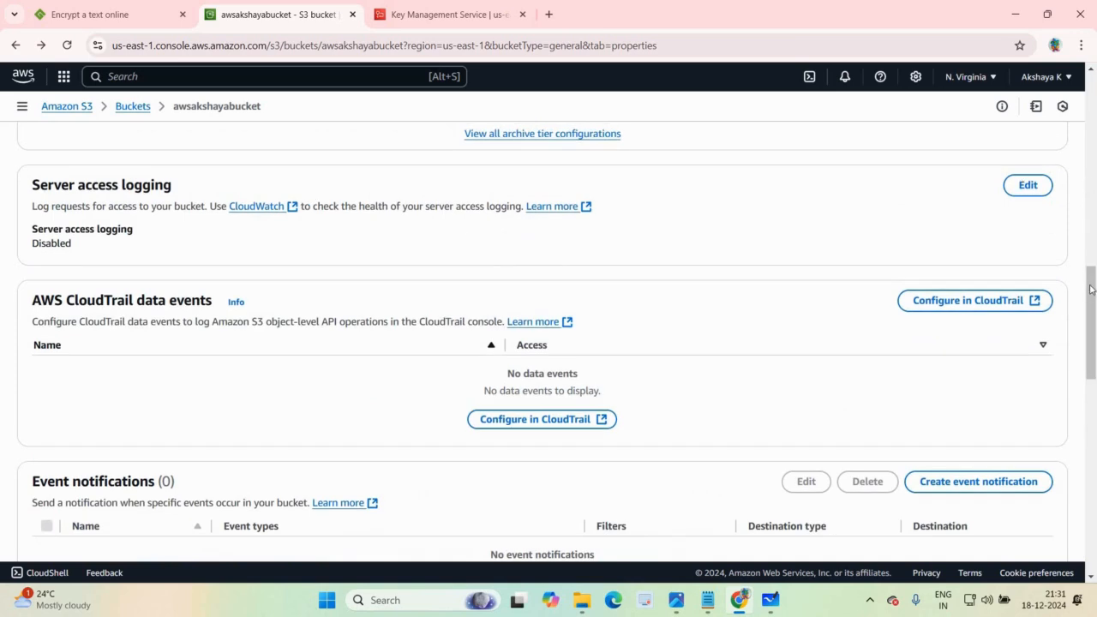
pyautogui.scroll(-2, 426, 172)
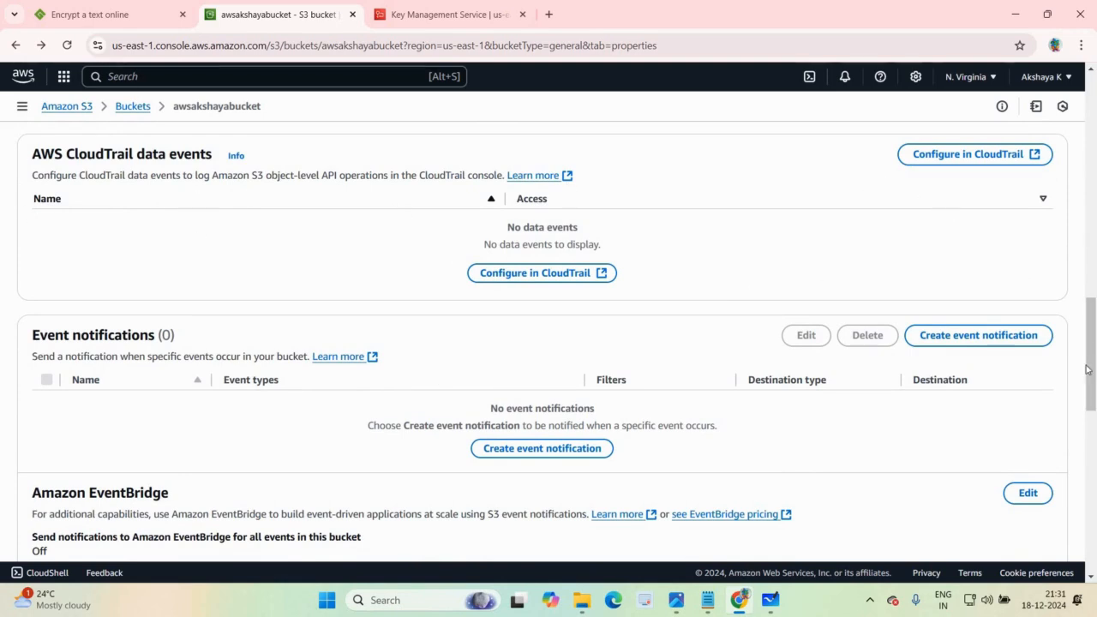
pyautogui.scroll(-5, 380, 417)
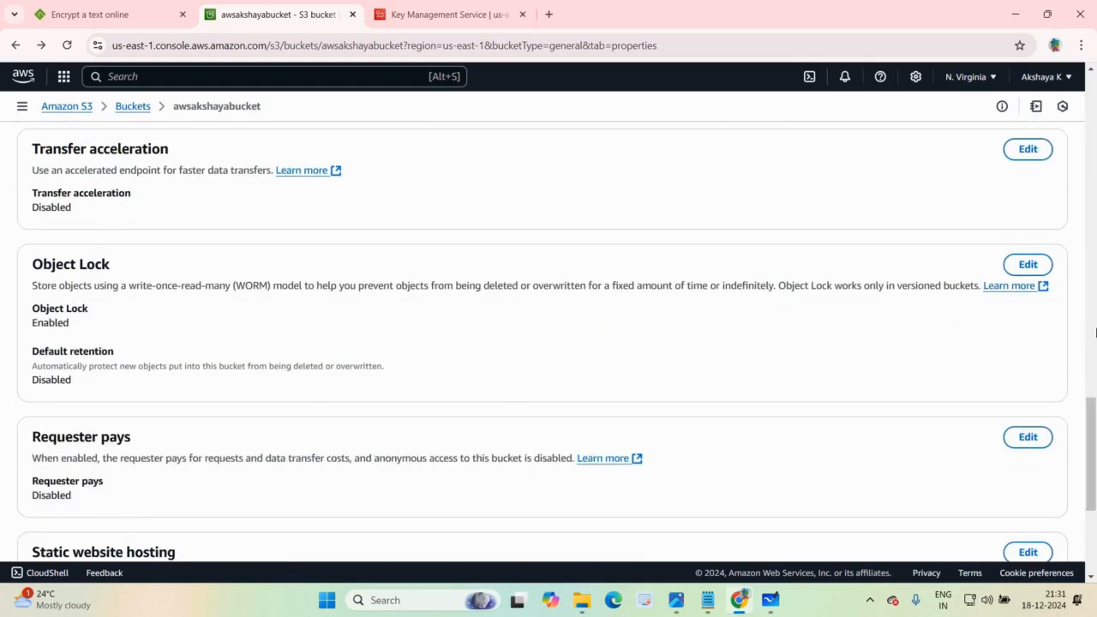
pyautogui.click(1029, 266)
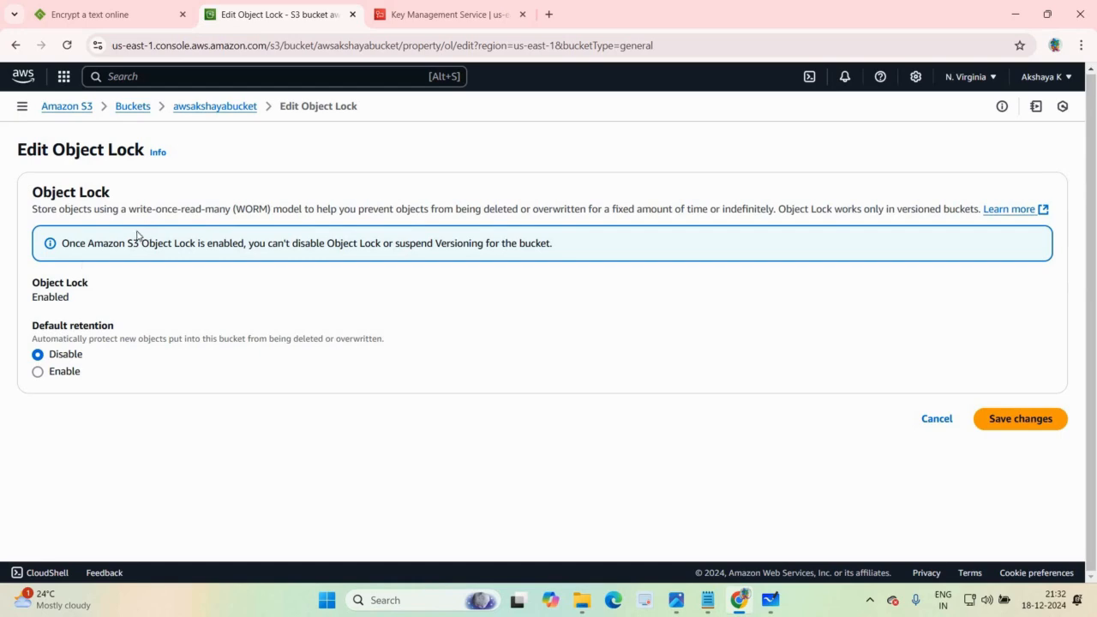
# Step: Enable Object Lock default retention in Compliance mode with a retention period of 1 day, and submit the changes
pyautogui.click(38, 371)
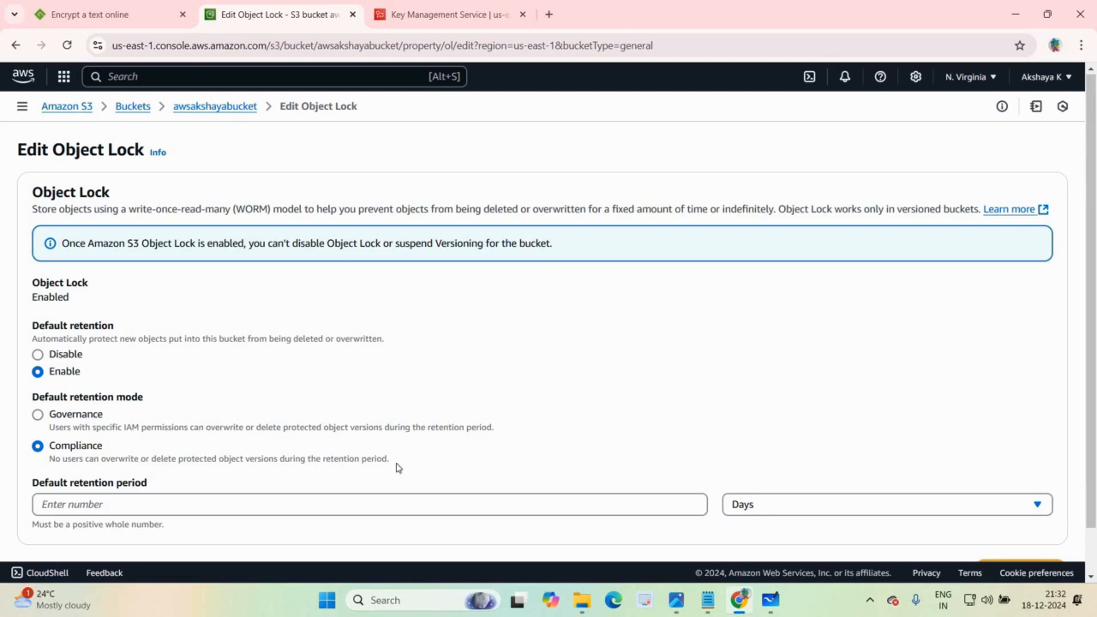
pyautogui.click(249, 504)
pyautogui.write('1')
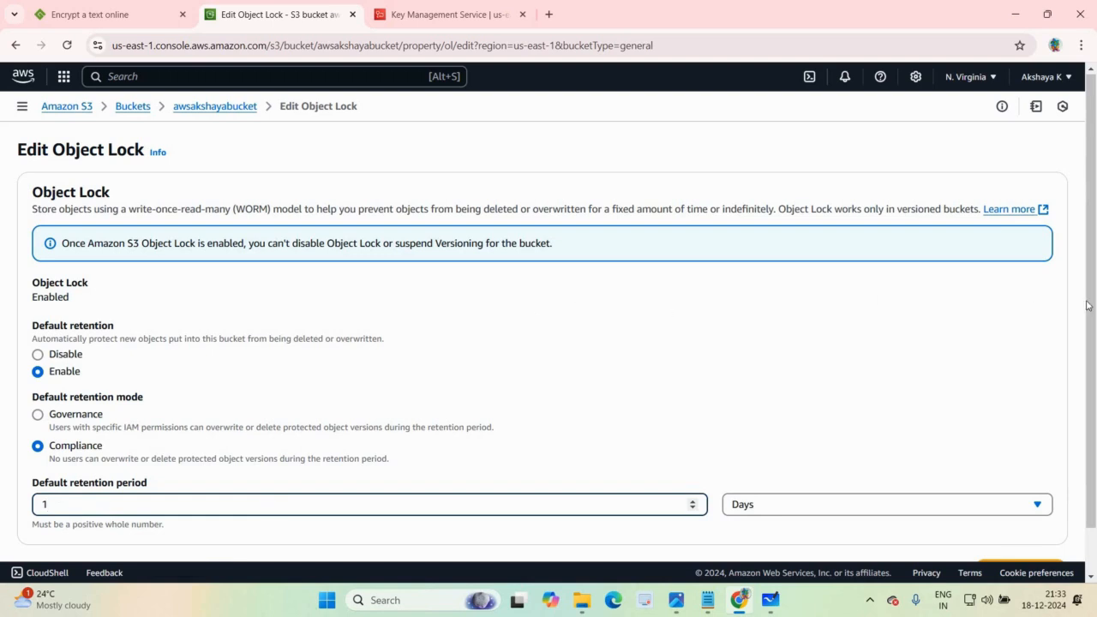
pyautogui.scroll(-1, 1087, 306)
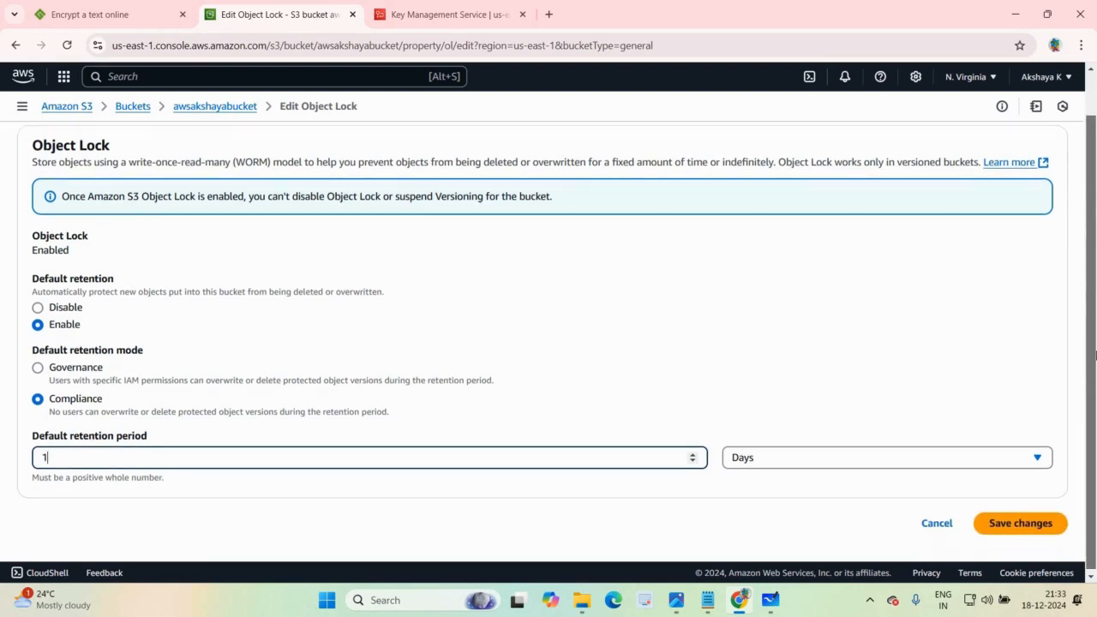
pyautogui.click(1020, 524)
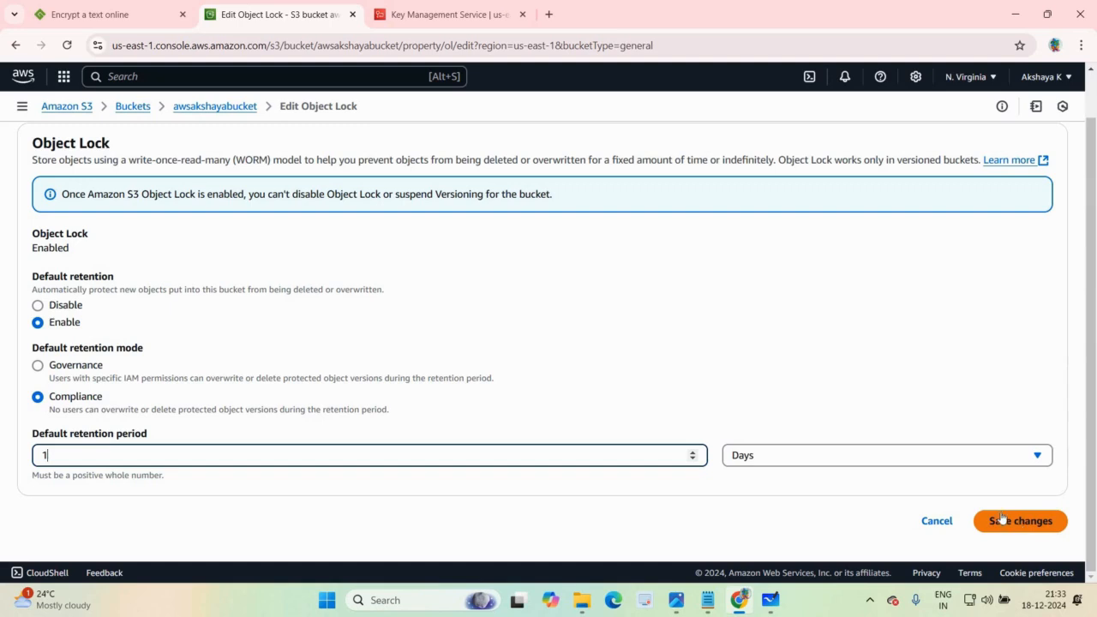
pyautogui.click(1012, 525)
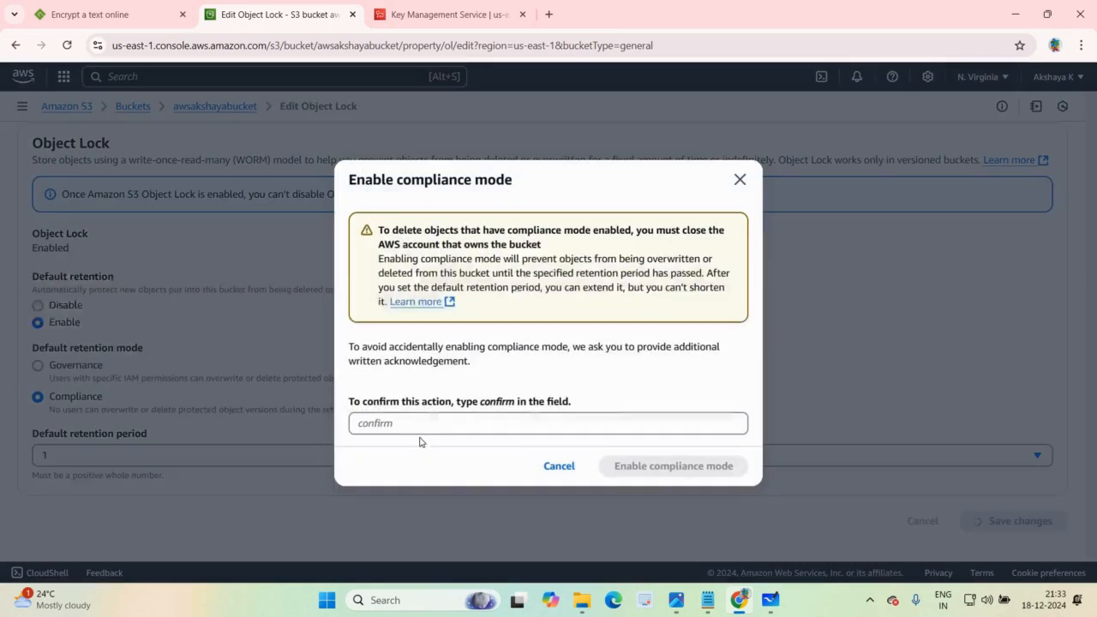
# Step: Acknowledge enabling compliance mode by entering confirm and apply it to the bucket
pyautogui.click(420, 425)
pyautogui.write('confir')
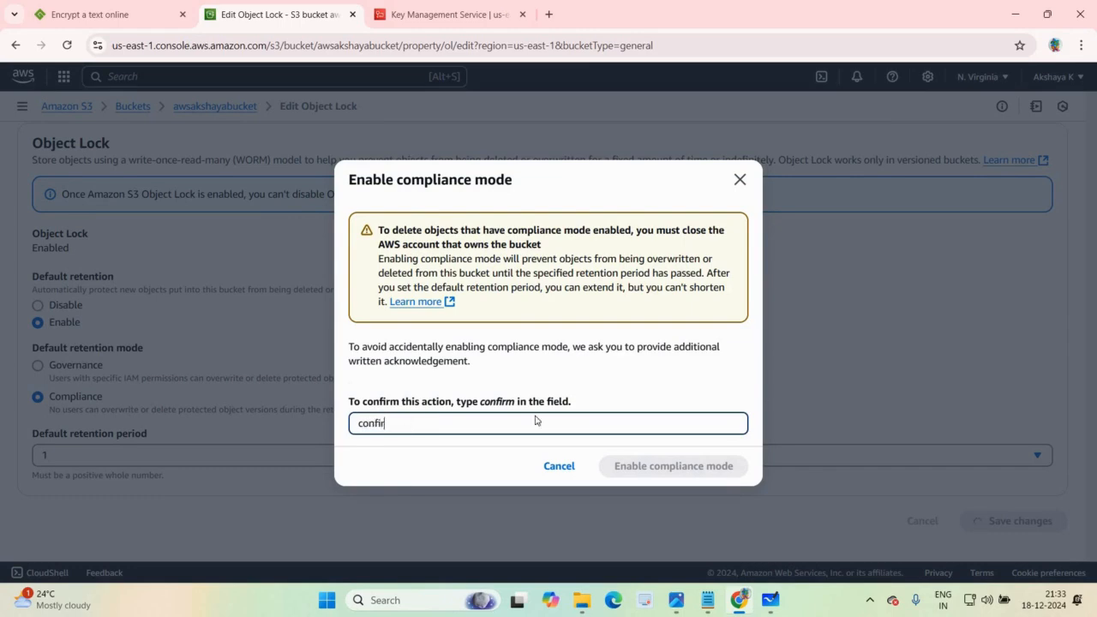
pyautogui.write('m')
pyautogui.click(635, 472)
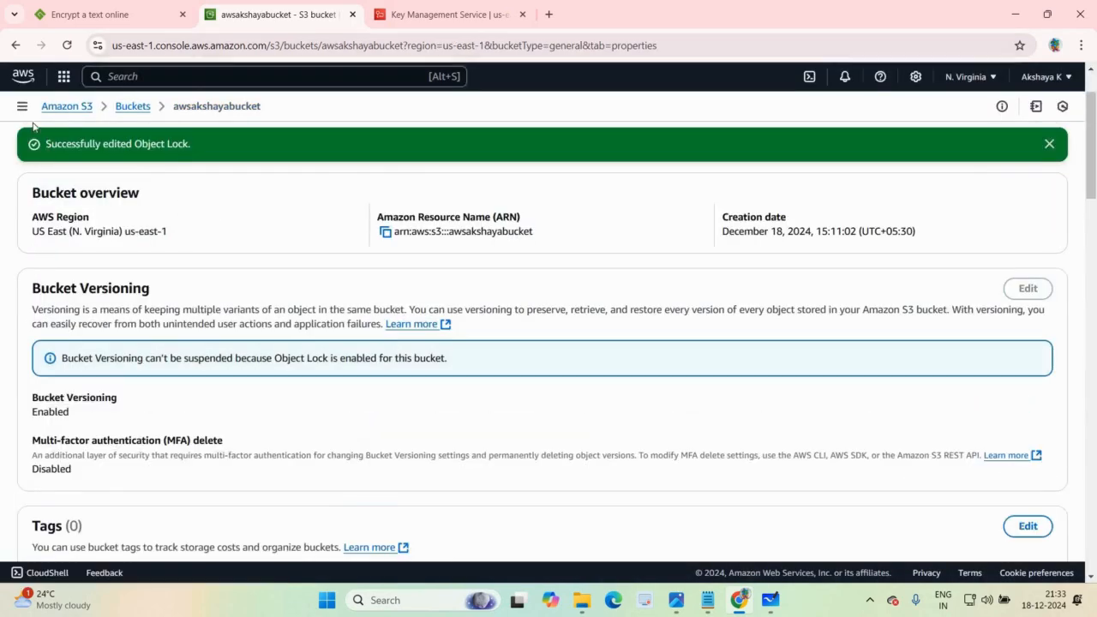
# Step: Go to the list of general purpose buckets and open the Object Lock bucket's objects
pyautogui.click(14, 43)
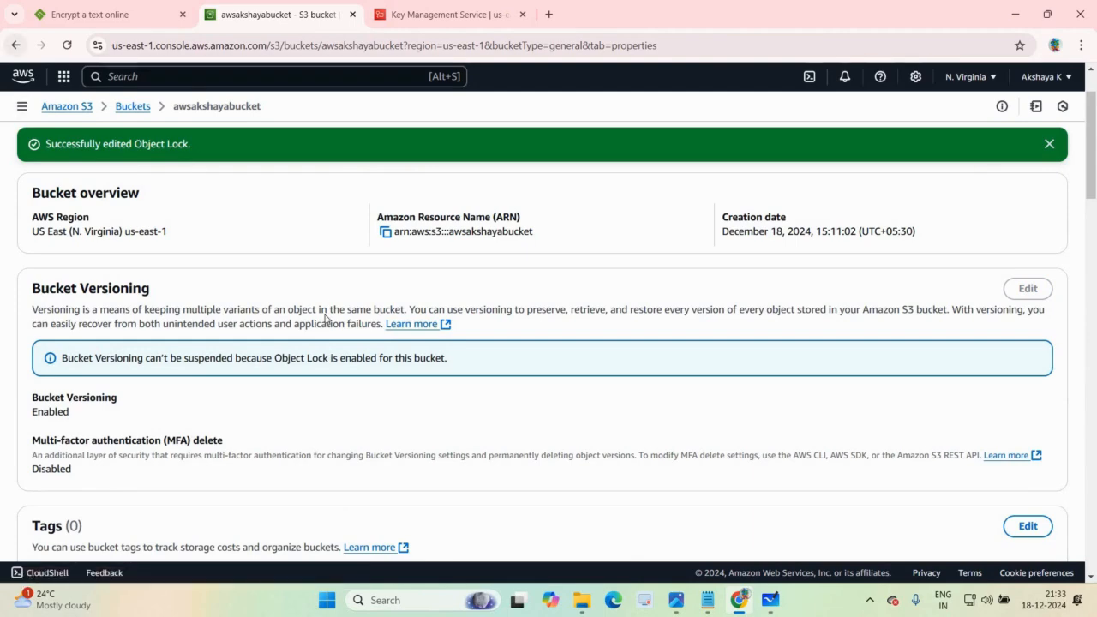
pyautogui.click(134, 111)
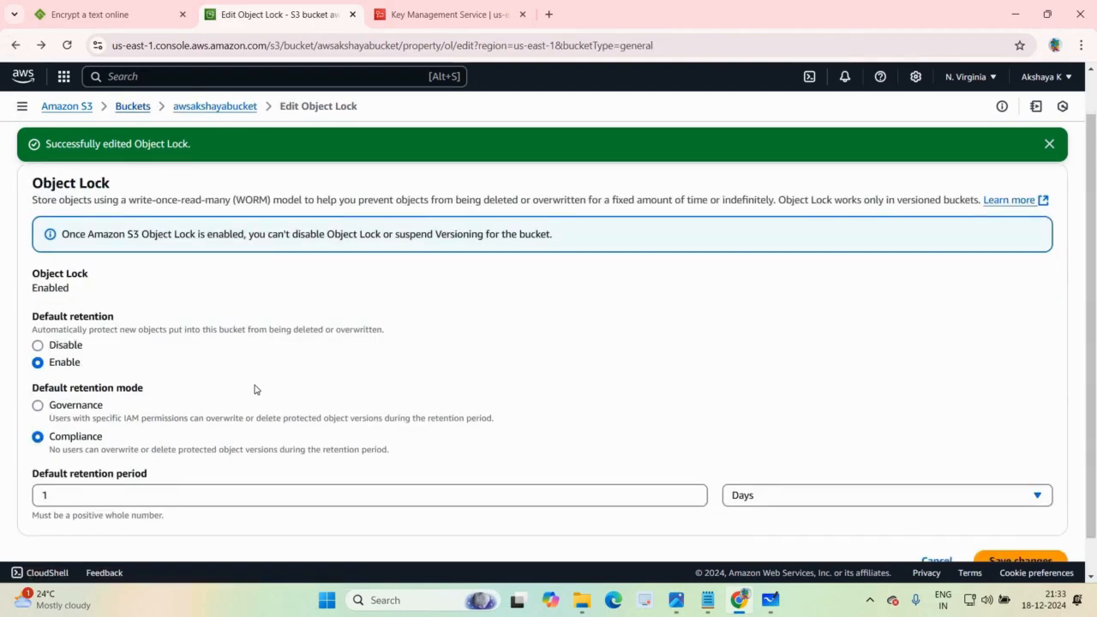
pyautogui.click(141, 372)
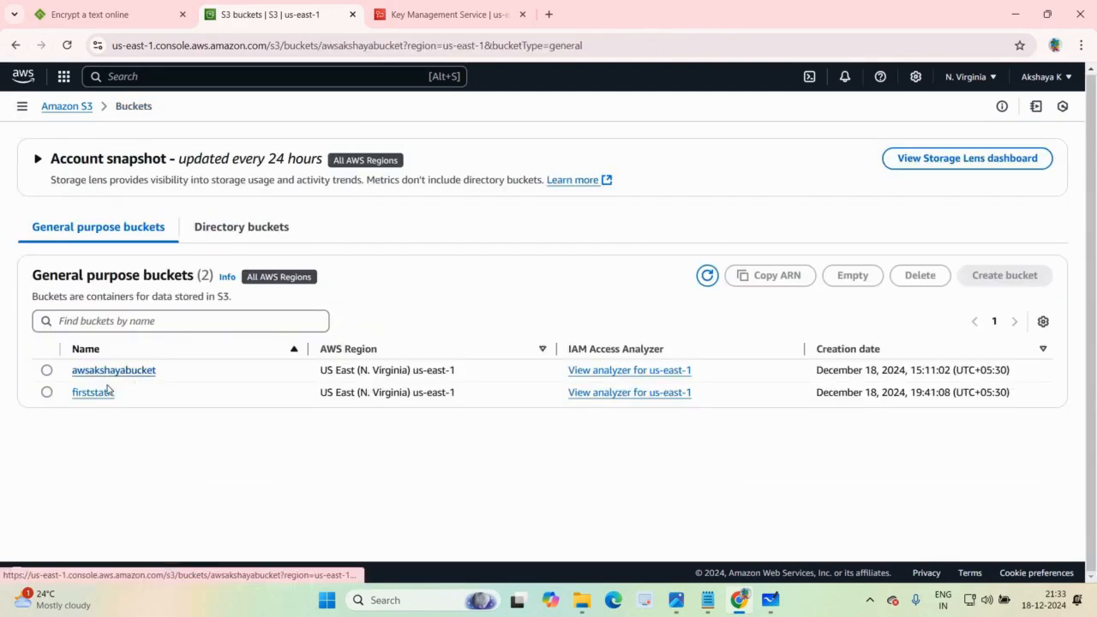
# Step: Delete the object ssd vs hdd.jpg, entering delete as confirmation, and return to the bucket's object list
pyautogui.click(46, 365)
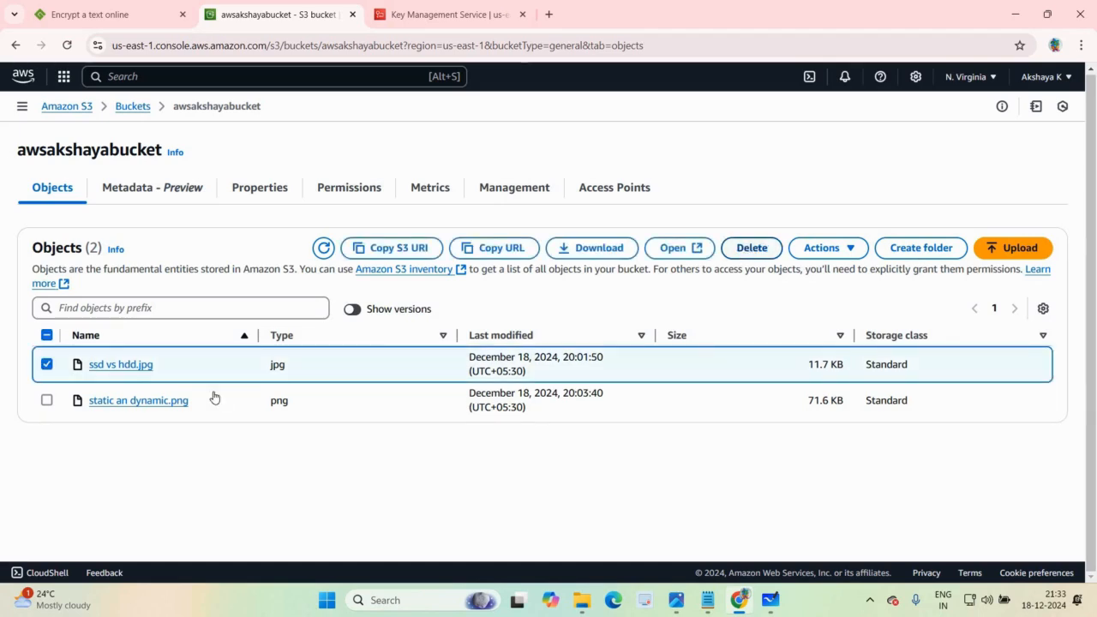
pyautogui.click(751, 248)
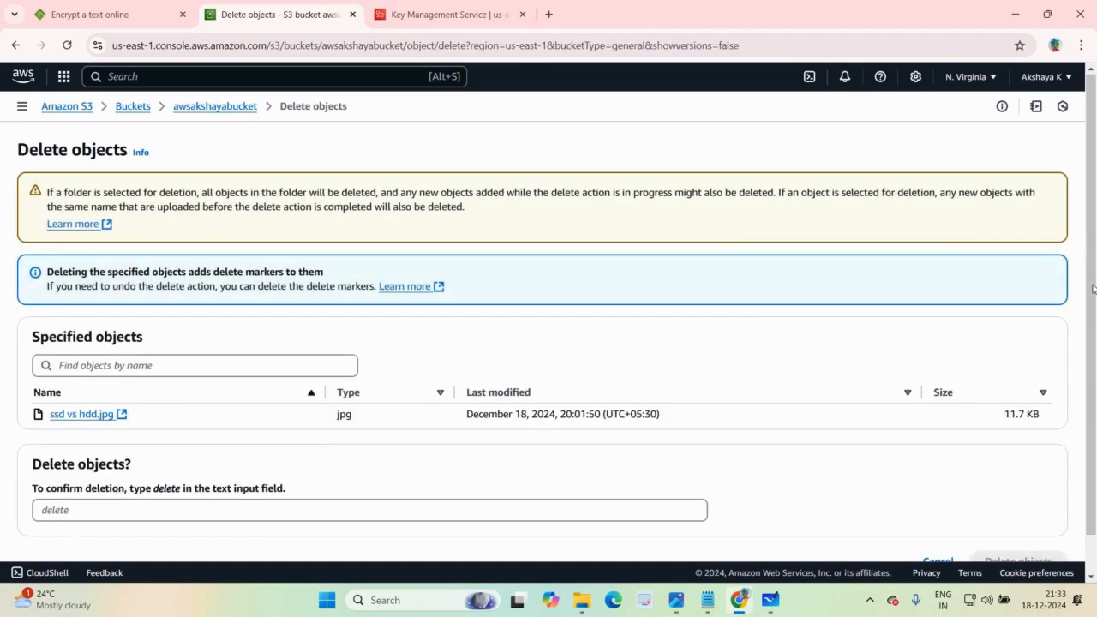
pyautogui.scroll(-1, 387, 512)
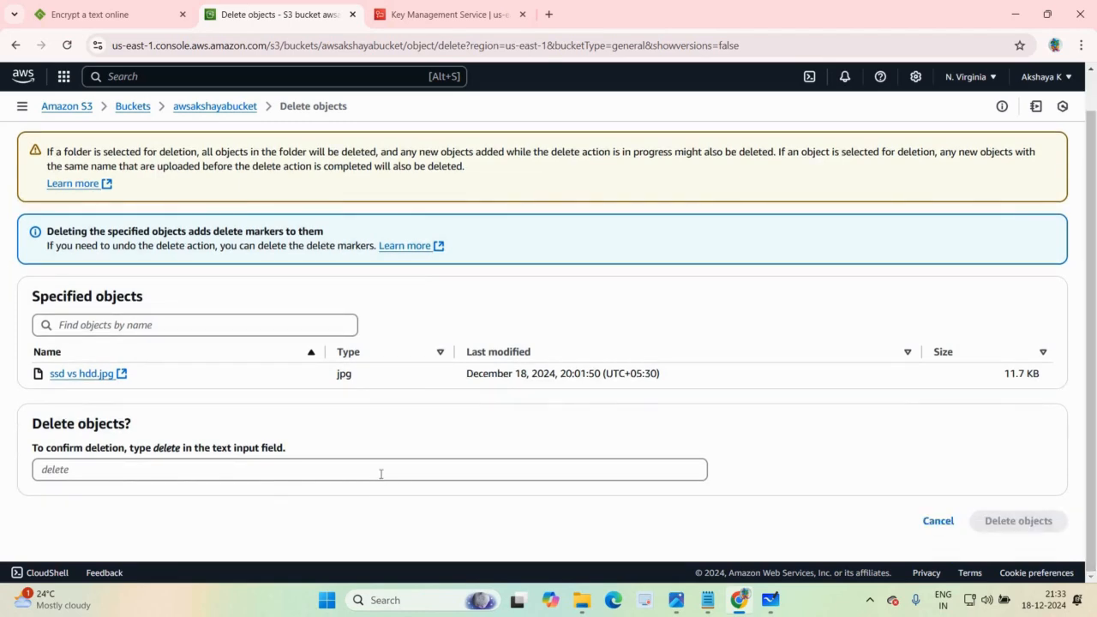
pyautogui.click(381, 474)
pyautogui.write('delete')
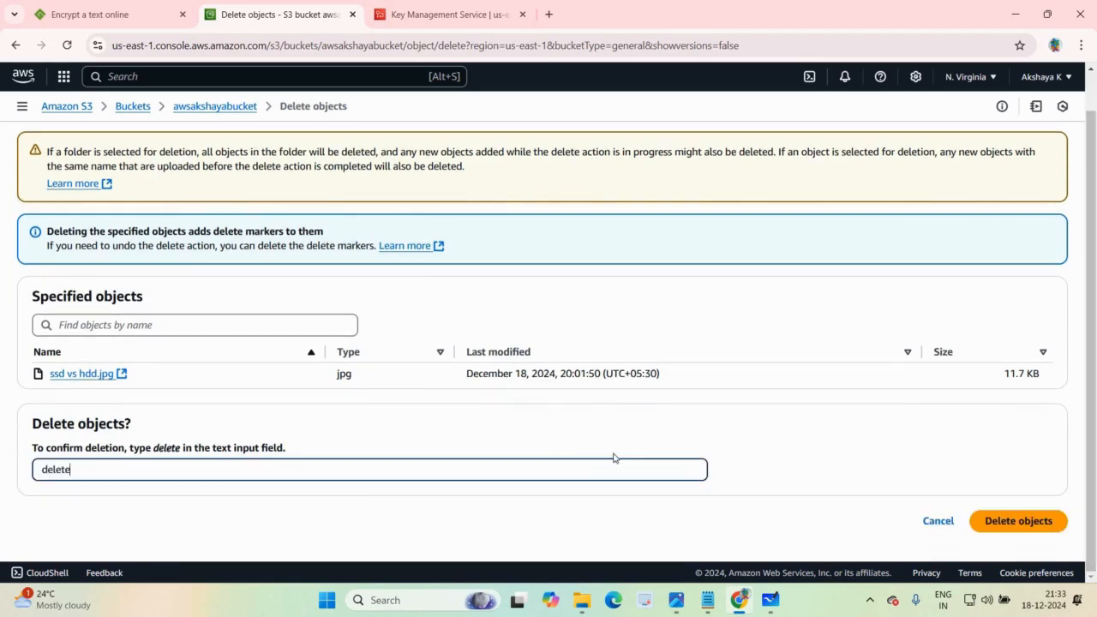
pyautogui.moveTo(1044, 522); pyautogui.dragTo(531, 408)
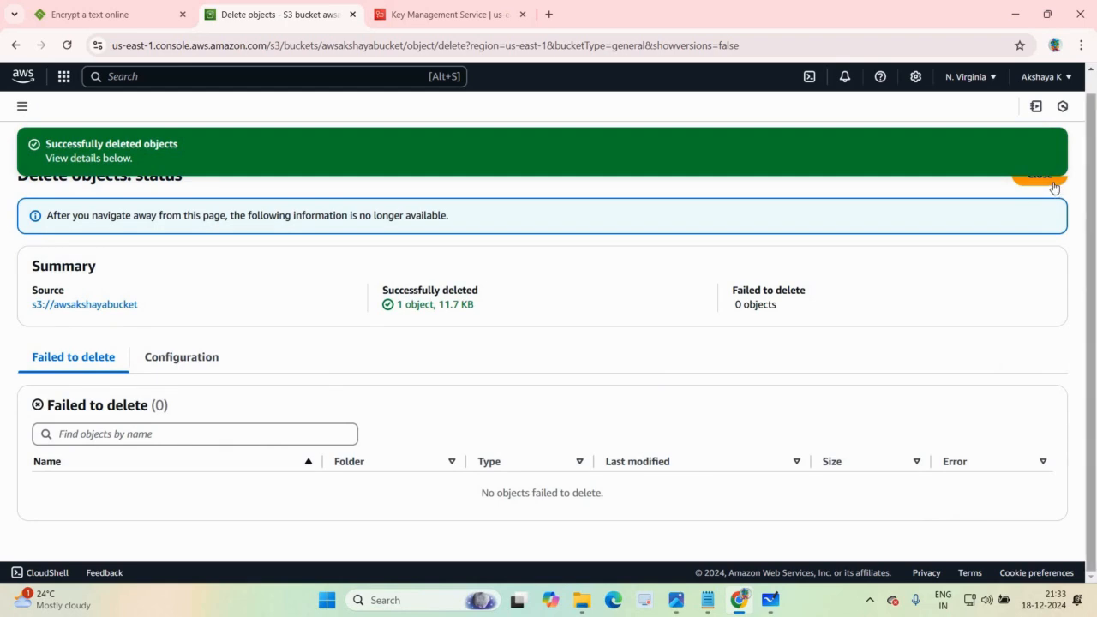
pyautogui.click(1040, 176)
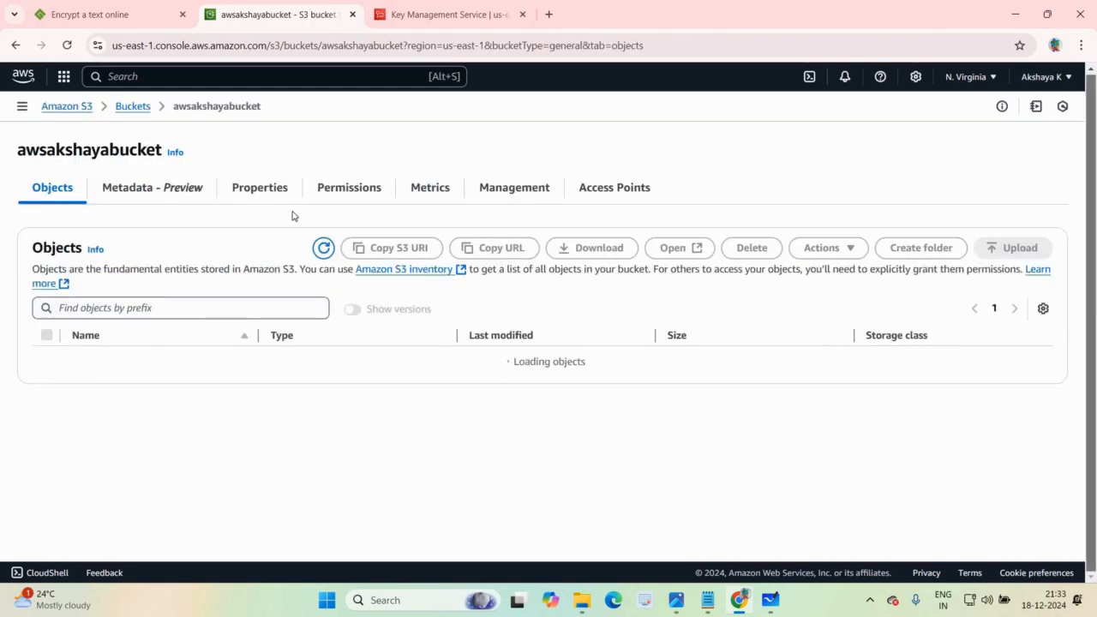
# Step: Upload Screenshot 2024-09-09 105630.png from the Pictures Screenshots folder to the bucket and return to its object list
pyautogui.click(1014, 248)
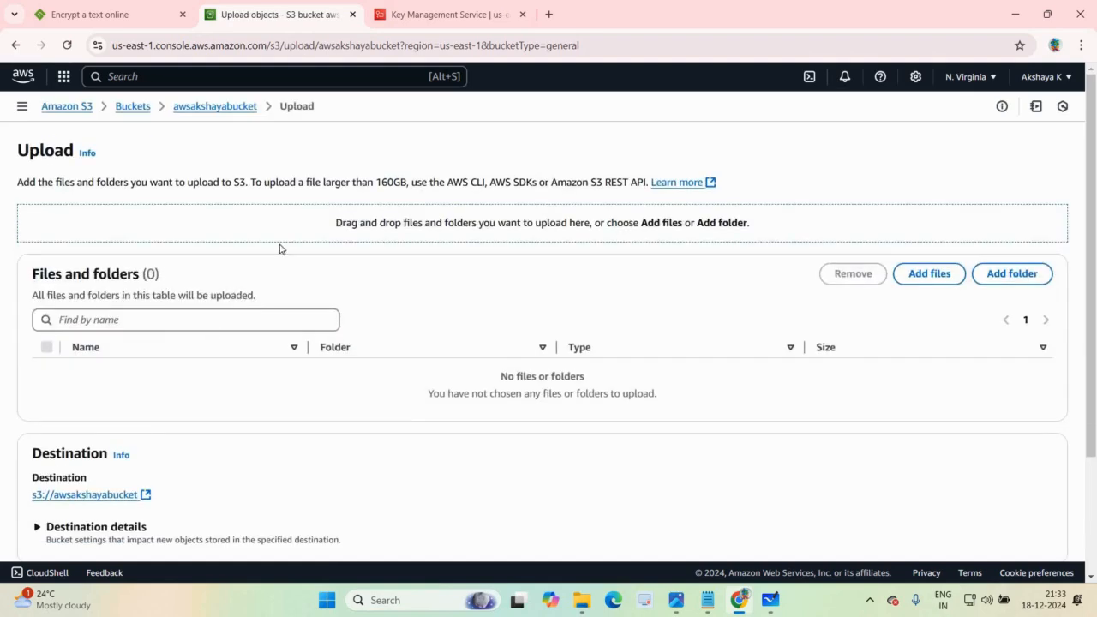
pyautogui.click(921, 274)
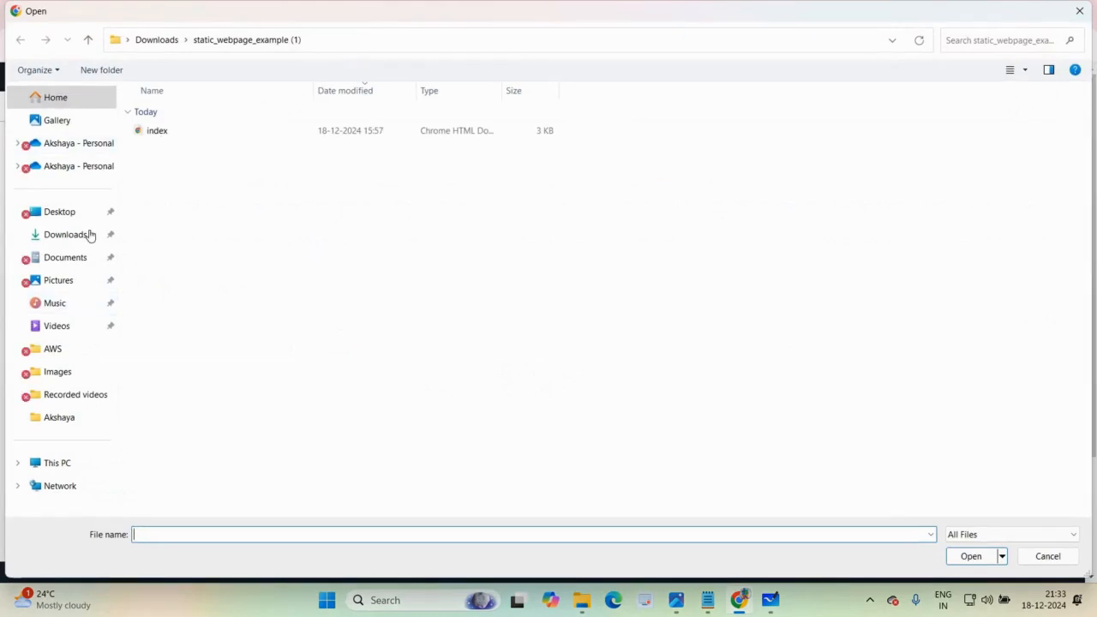
pyautogui.click(79, 283)
pyautogui.click(208, 140)
pyautogui.press('Return')
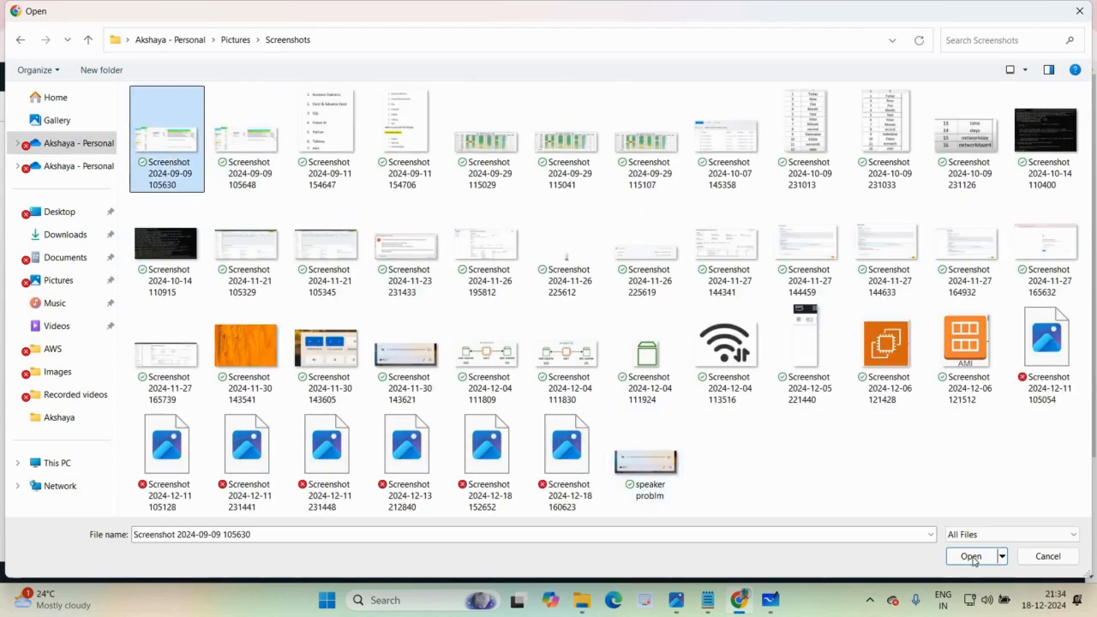
pyautogui.press('Return')
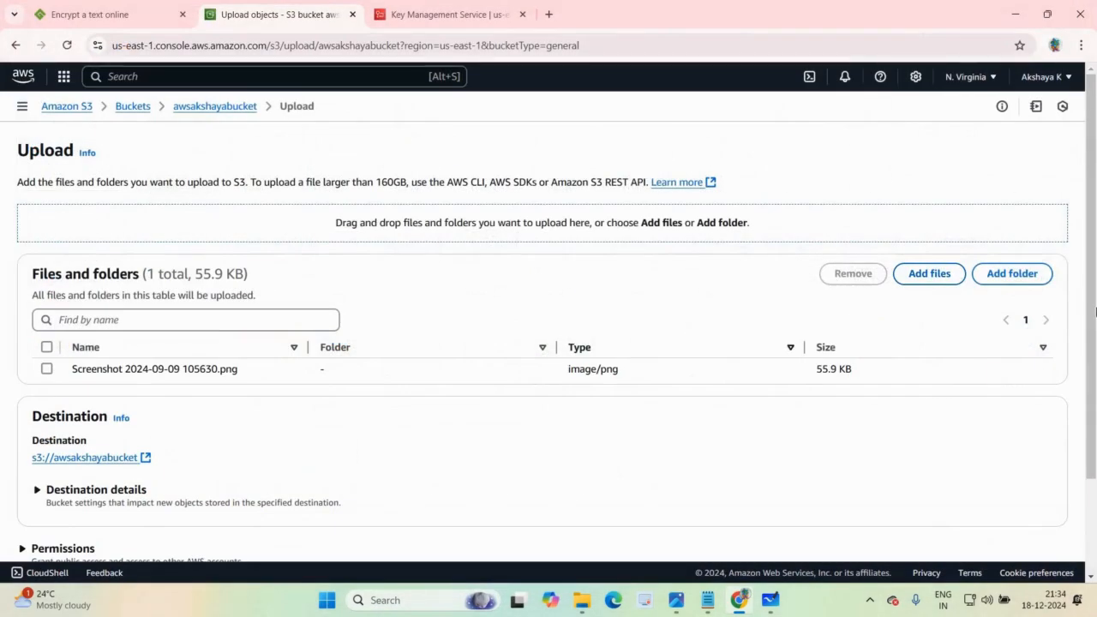
pyautogui.scroll(-2, 1055, 507)
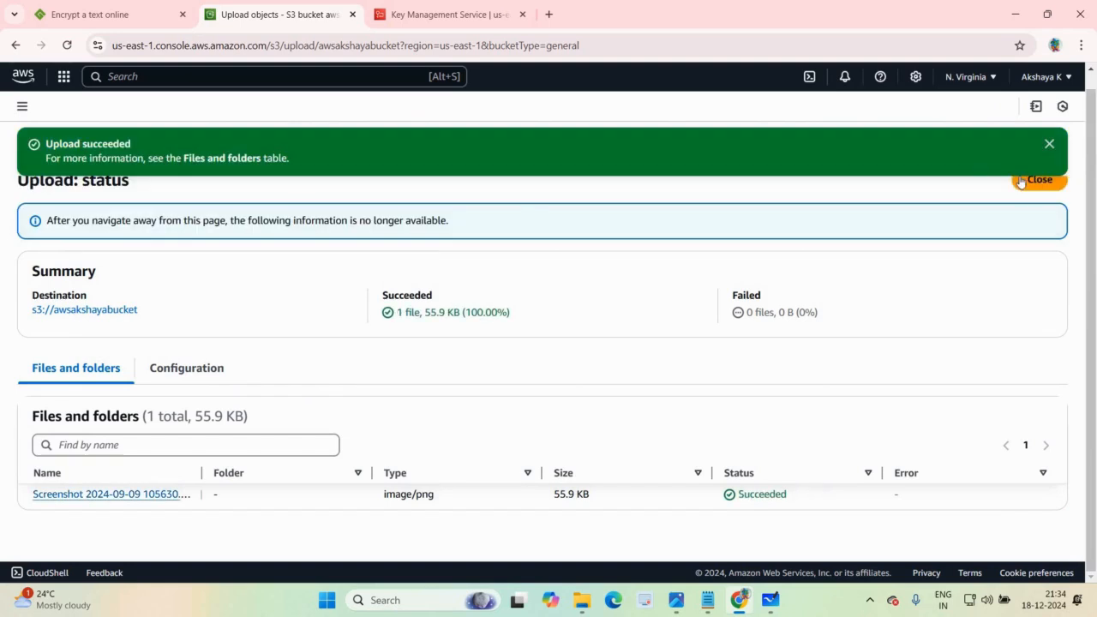
pyautogui.click(1023, 186)
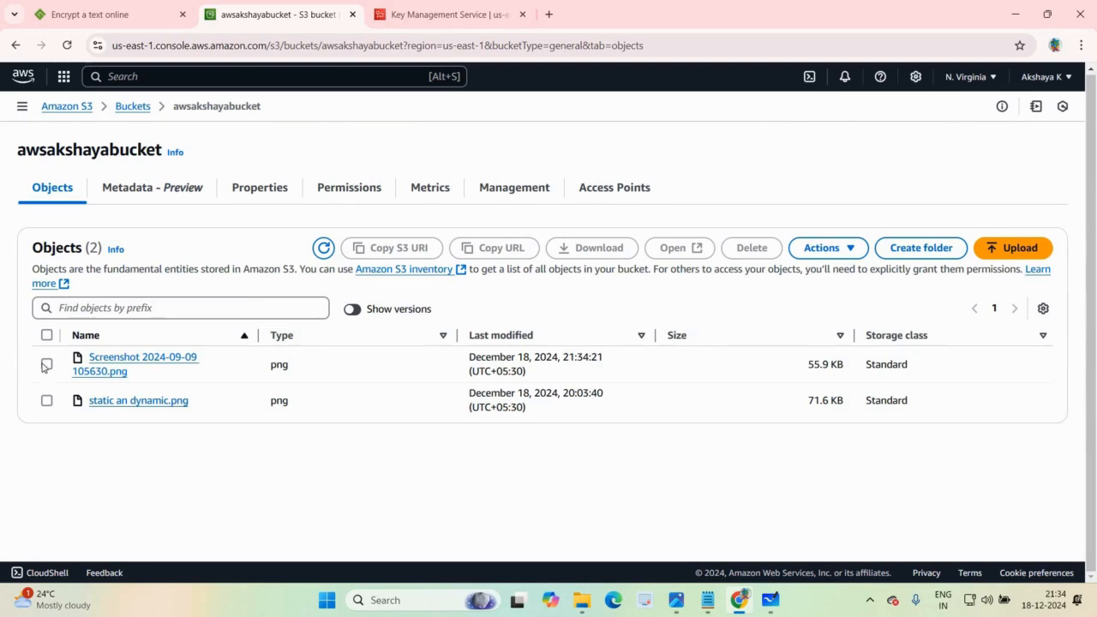
# Step: Delete the object Screenshot 2024-09-09 105630.png, entering delete as confirmation, and return to the object list
pyautogui.click(46, 364)
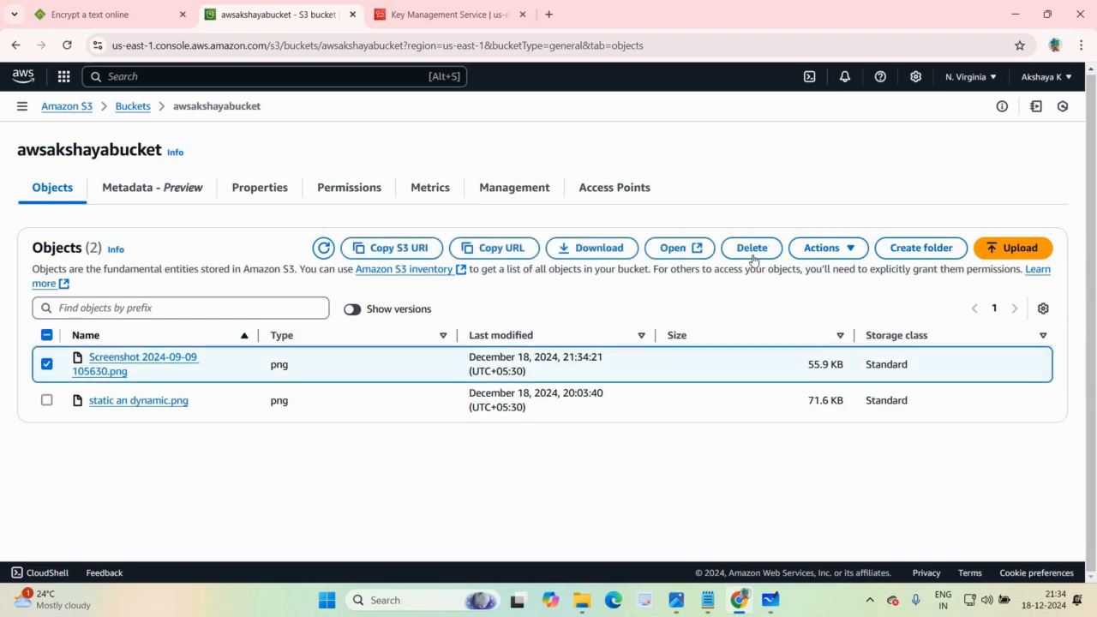
pyautogui.click(752, 248)
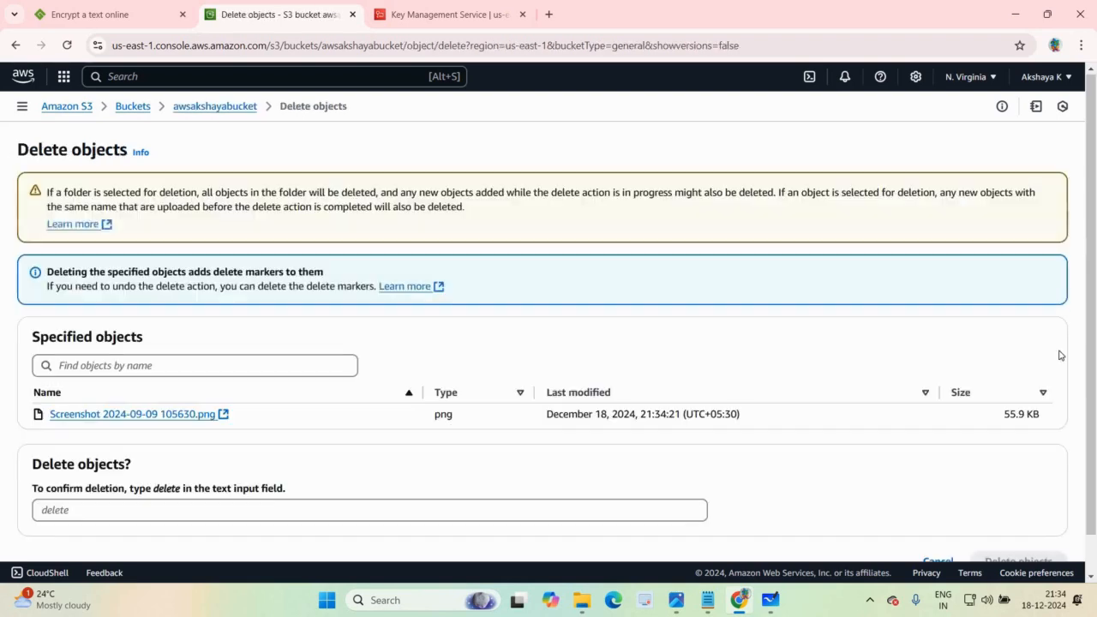
pyautogui.scroll(-1, 473, 477)
pyautogui.click(472, 474)
pyautogui.write('delete')
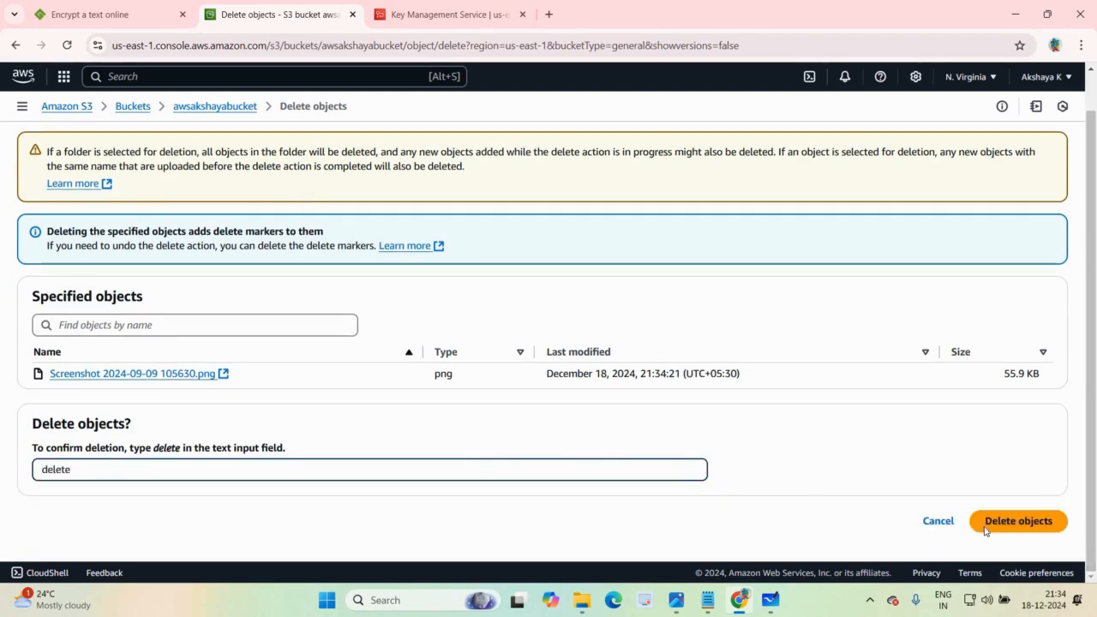
pyautogui.click(986, 530)
pyautogui.click(1041, 186)
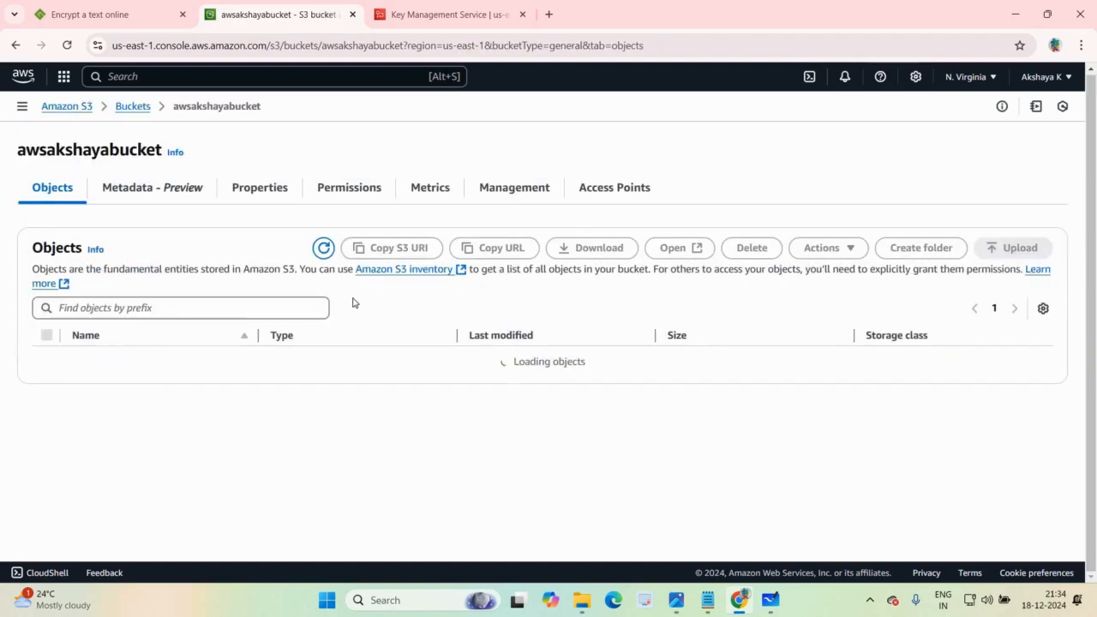
# Step: Show object versions and remove the delete marker of Screenshot 2024-09-09 105630.png, confirming with permanently delete, and return to the object list
pyautogui.click(365, 313)
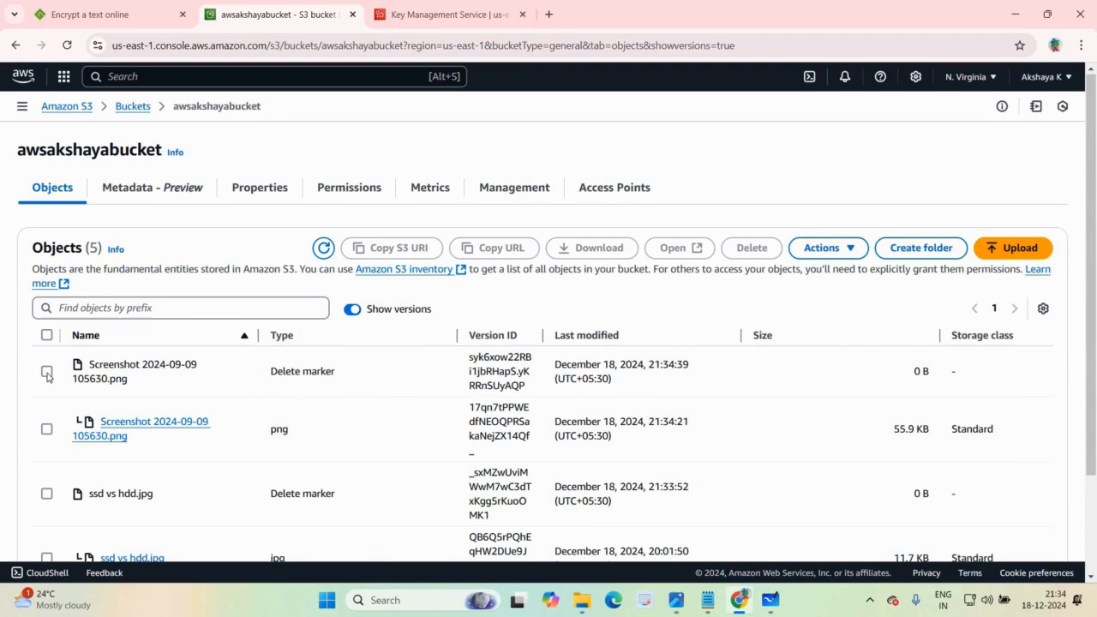
pyautogui.click(772, 249)
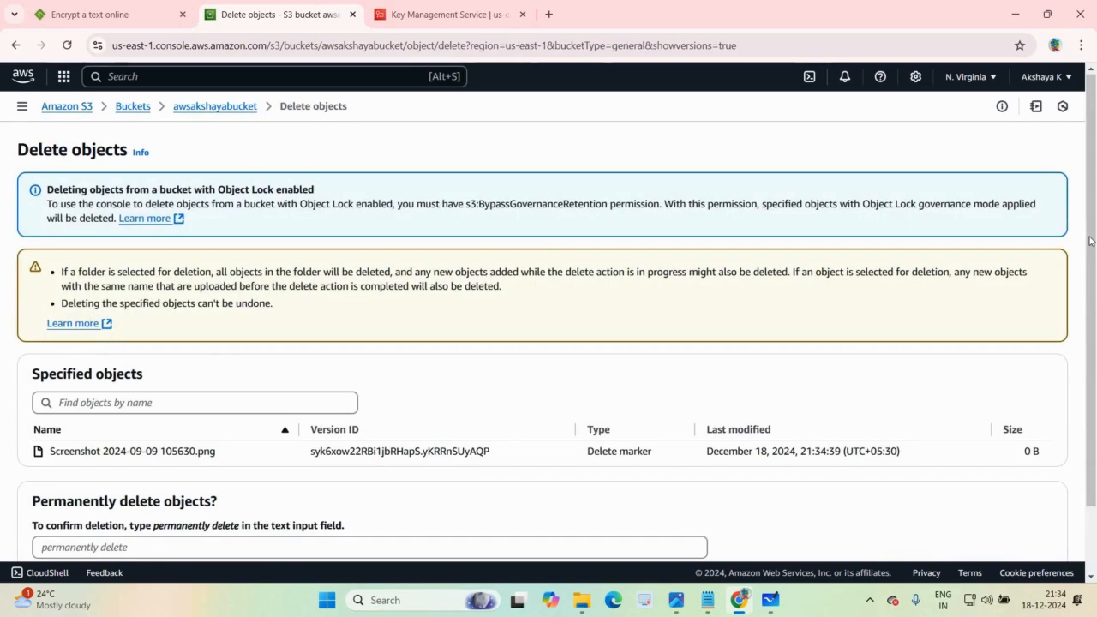
pyautogui.scroll(-1, 457, 474)
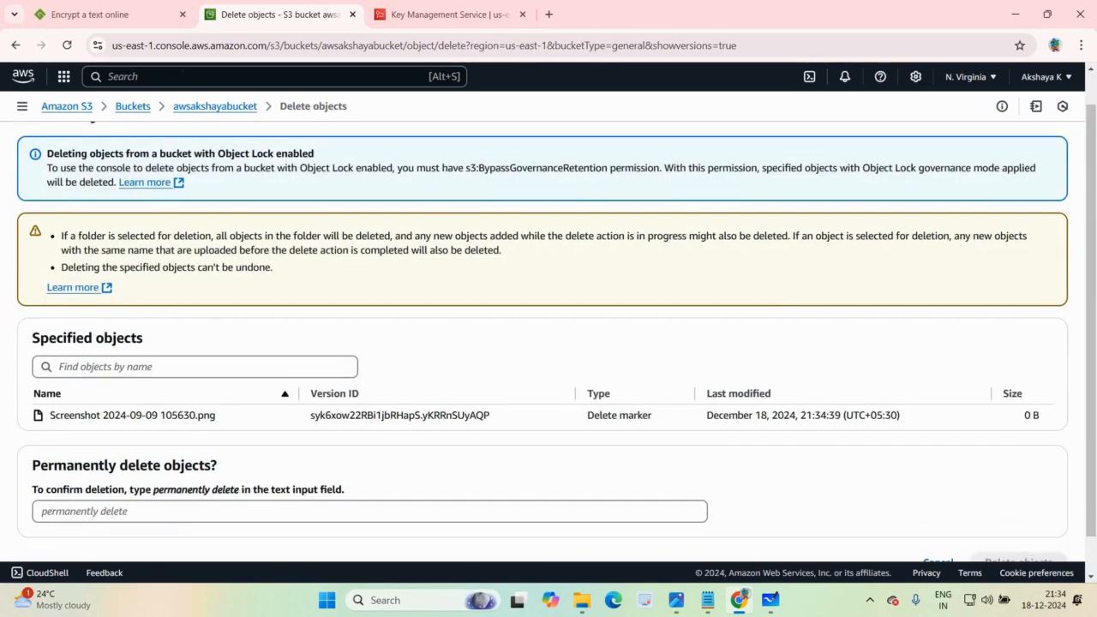
pyautogui.click(196, 514)
pyautogui.write('permanen')
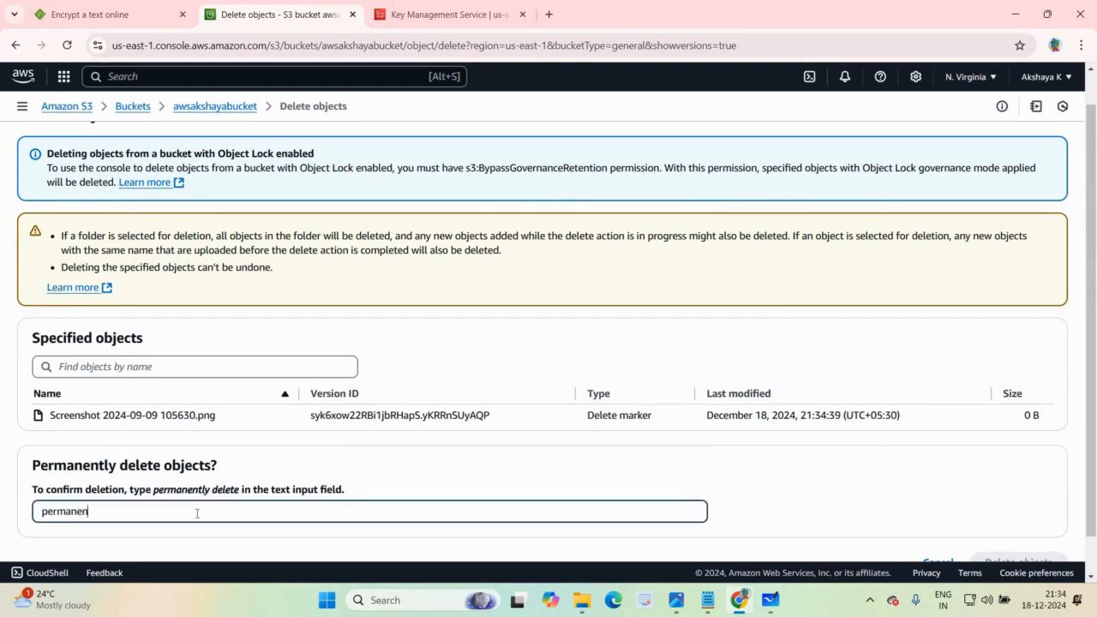
pyautogui.write('tly delete')
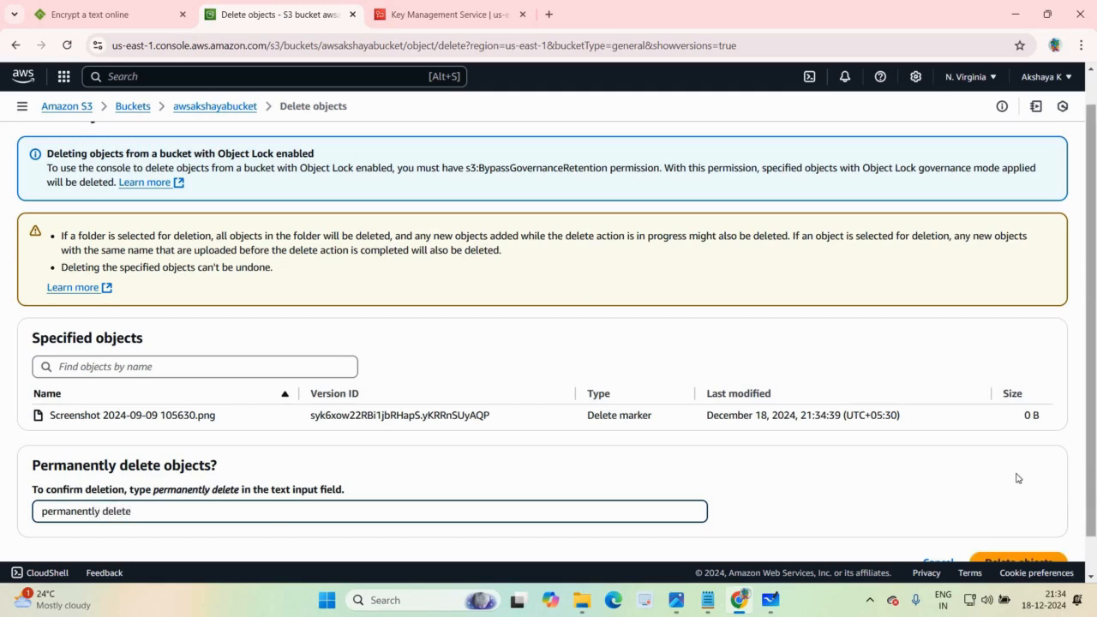
pyautogui.scroll(-1, 1003, 532)
pyautogui.click(1005, 536)
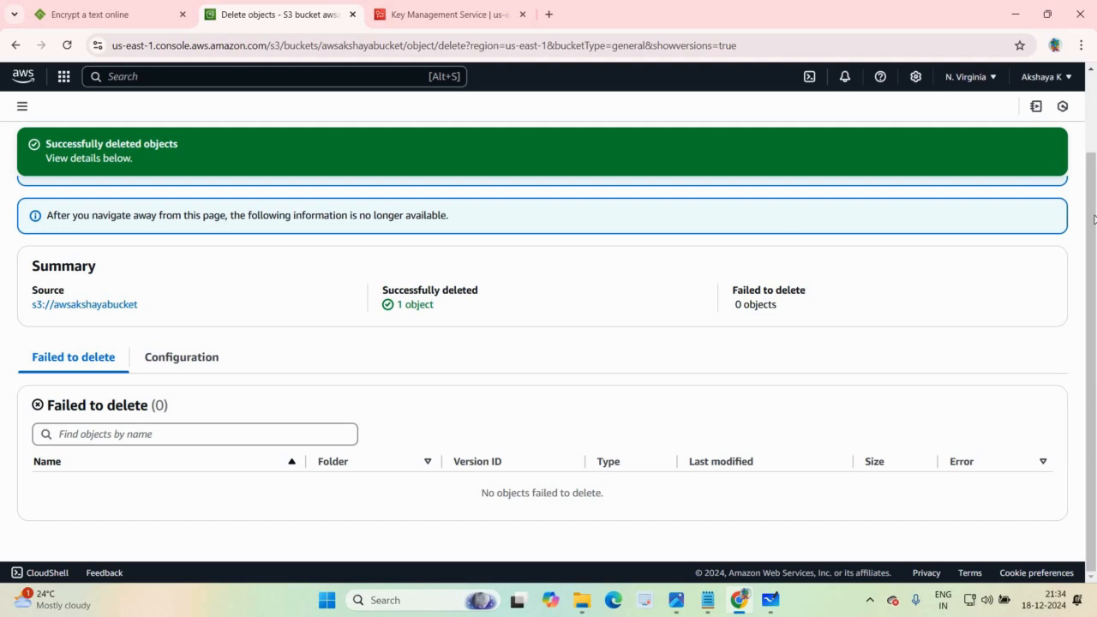
pyautogui.scroll(2, 532, 320)
pyautogui.click(1039, 195)
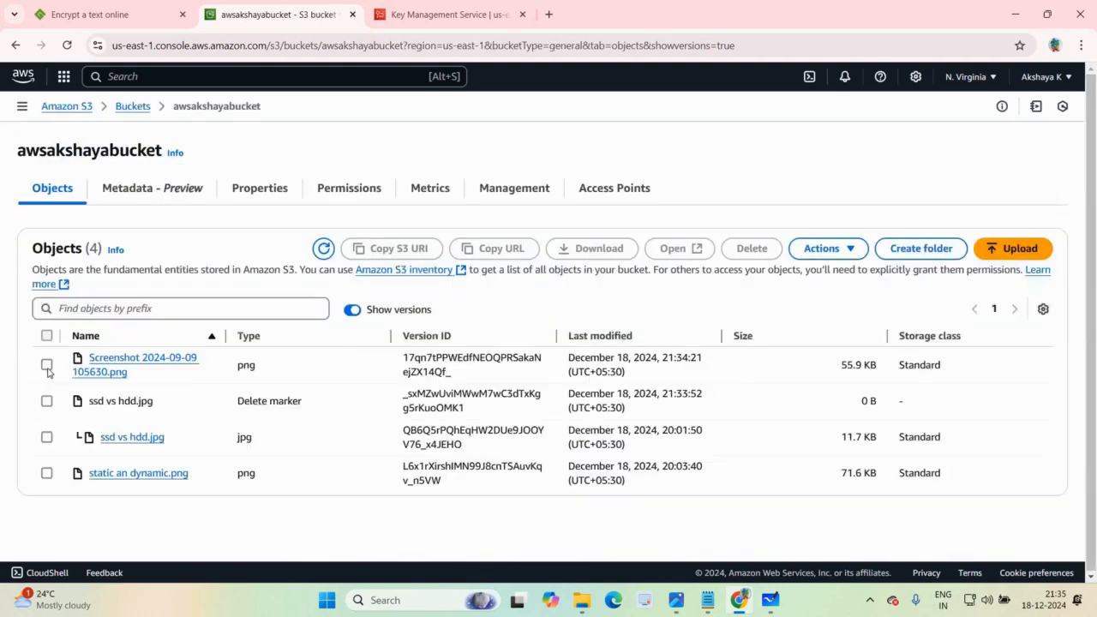
# Step: Try to permanently delete the stored version of Screenshot 2024-09-09 105630.png, entering permanently delete as confirmation, and return to the object list
pyautogui.click(46, 365)
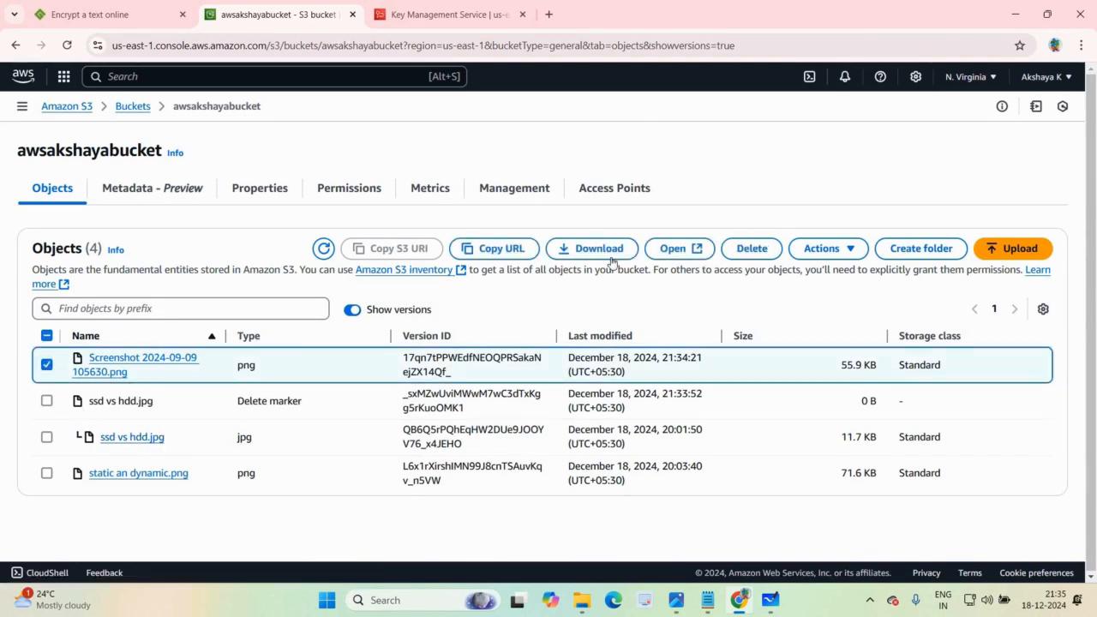
pyautogui.click(759, 252)
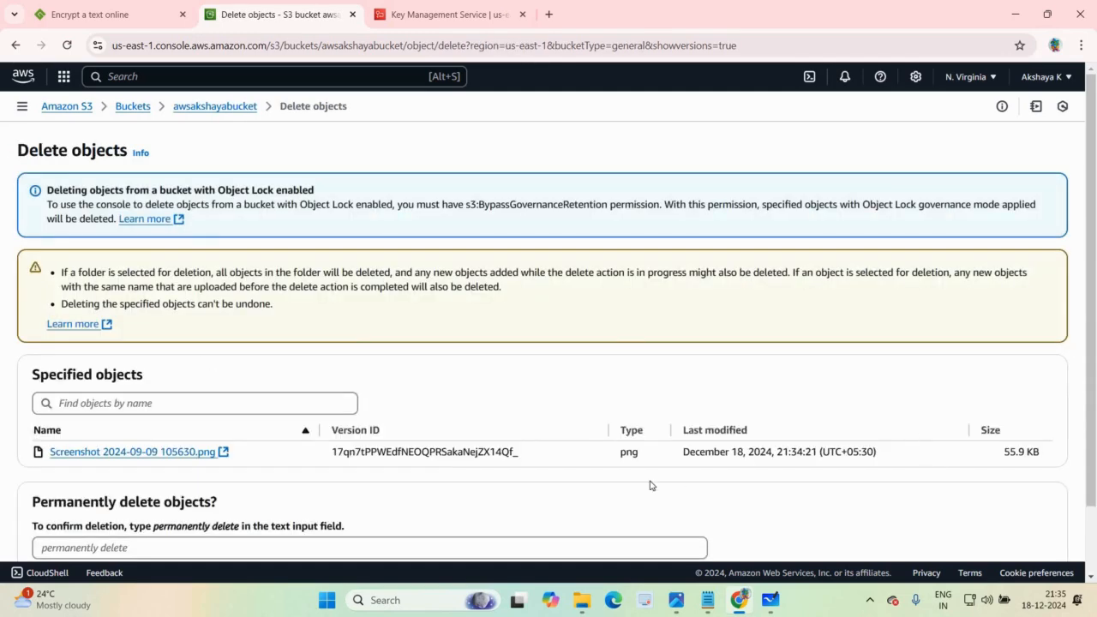
pyautogui.click(311, 544)
pyautogui.write('permane')
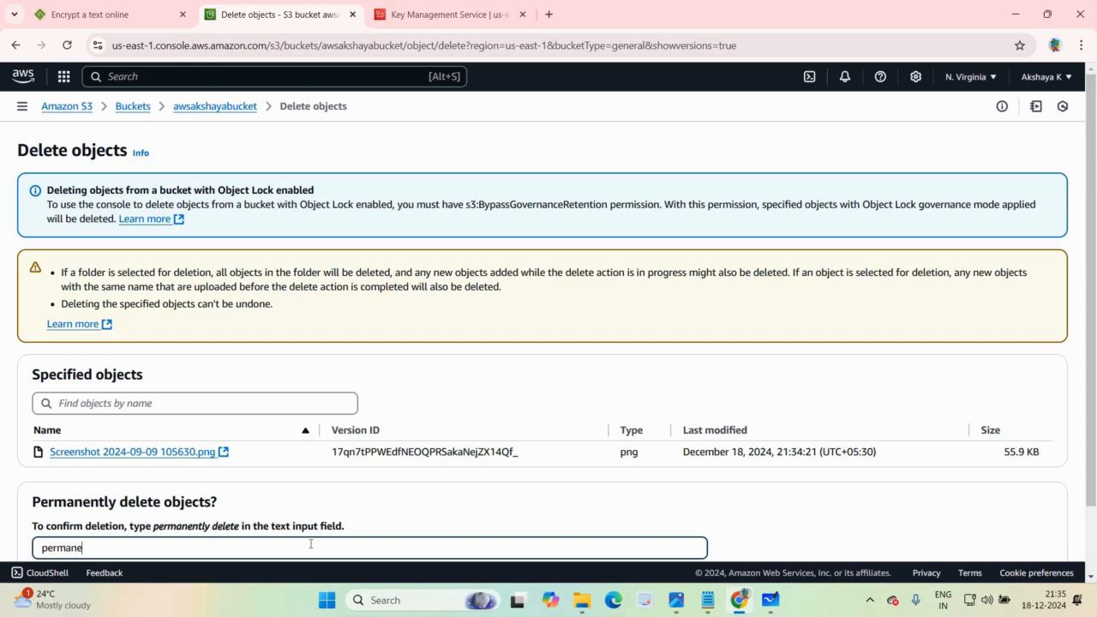
pyautogui.write('ntly delt')
pyautogui.click(116, 547)
pyautogui.write('elete')
pyautogui.scroll(-2, 1024, 520)
pyautogui.press('Return')
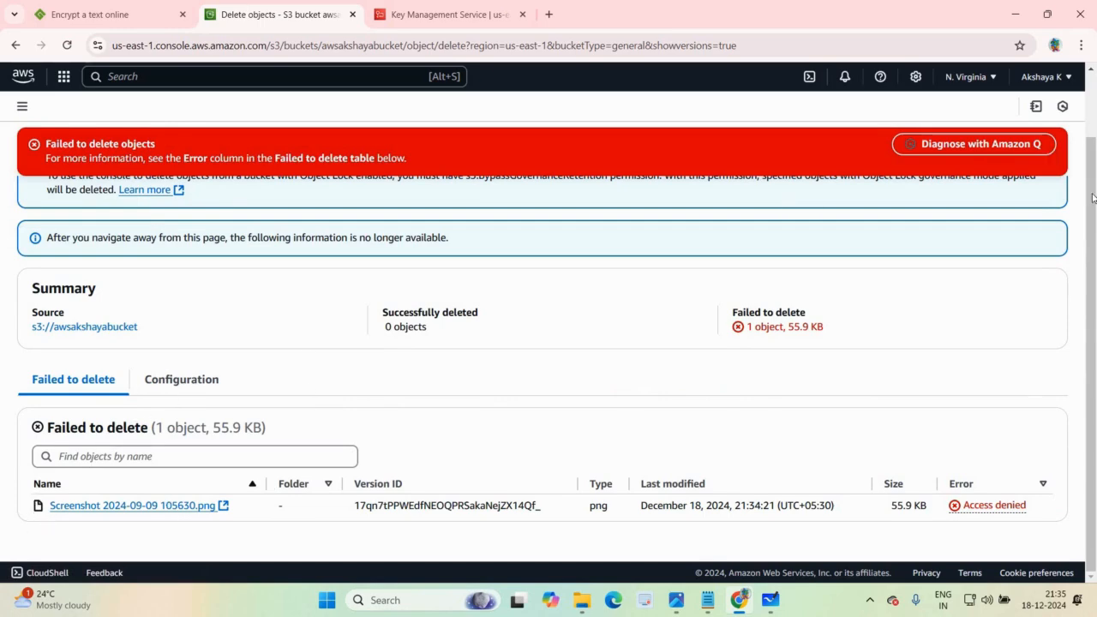
pyautogui.scroll(1, 1038, 214)
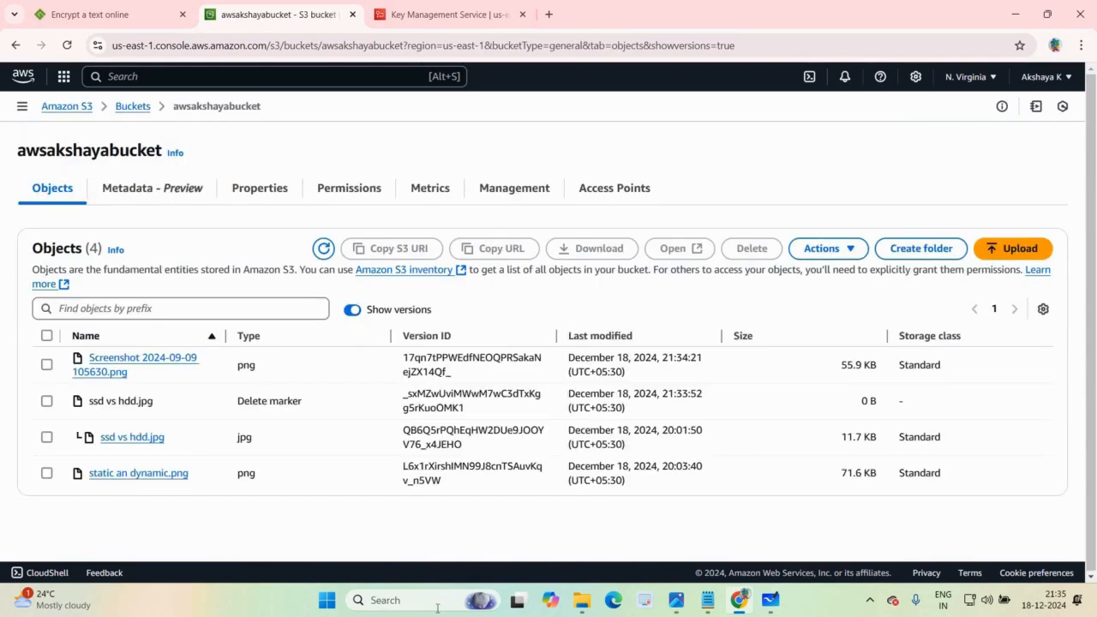
# Step: Switch to Microsoft Whiteboard to review the topic list and examine the picture comparing static and dynamic websites
pyautogui.click(769, 597)
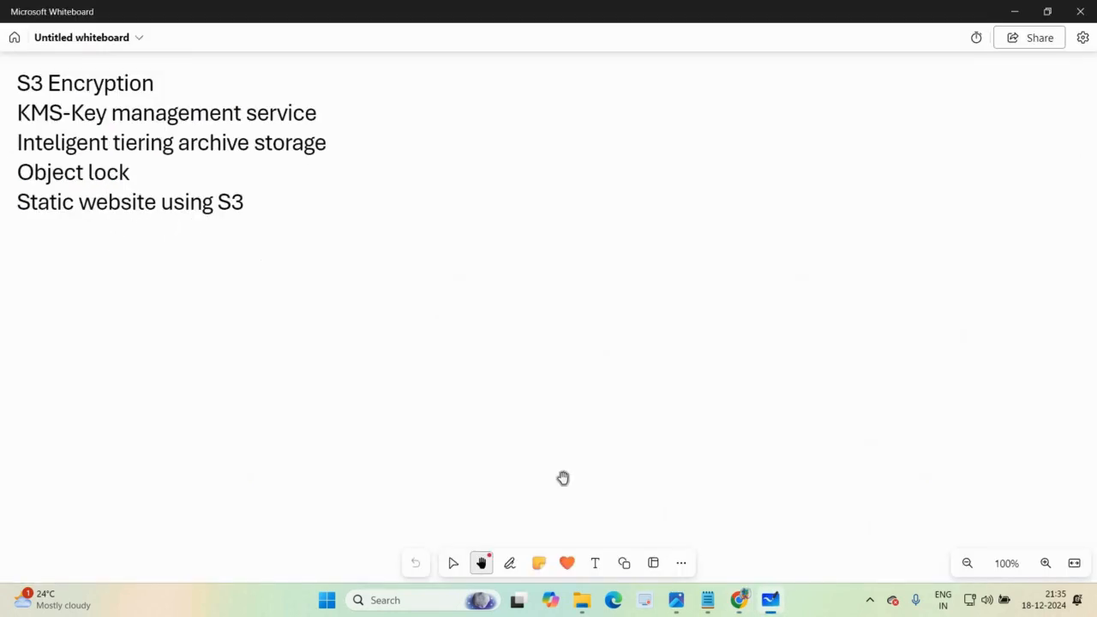
pyautogui.click(677, 603)
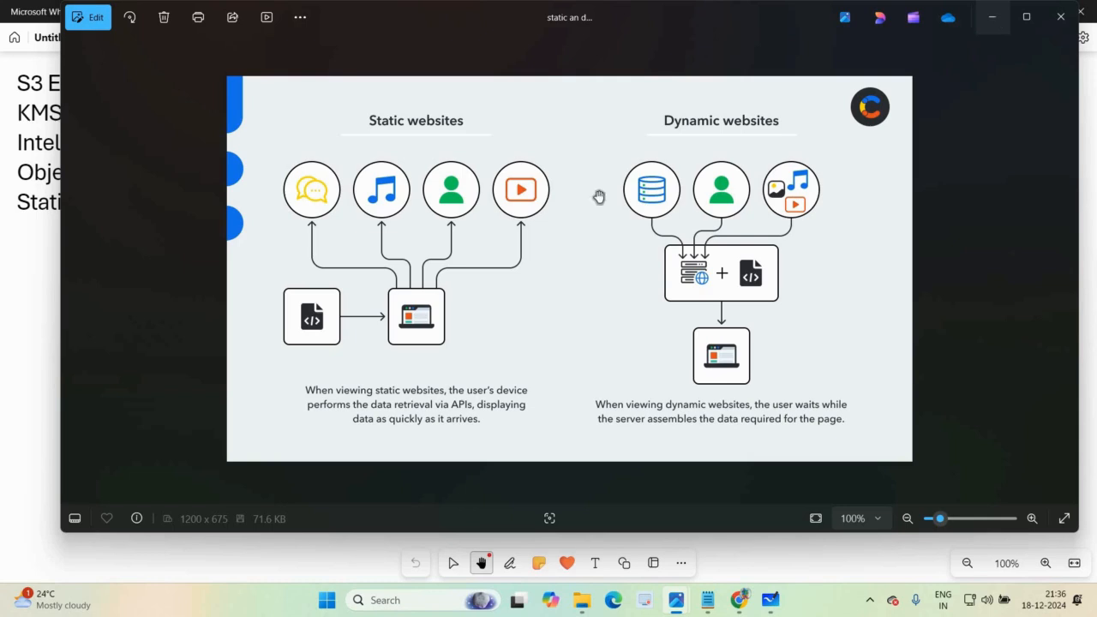
pyautogui.click(37, 249)
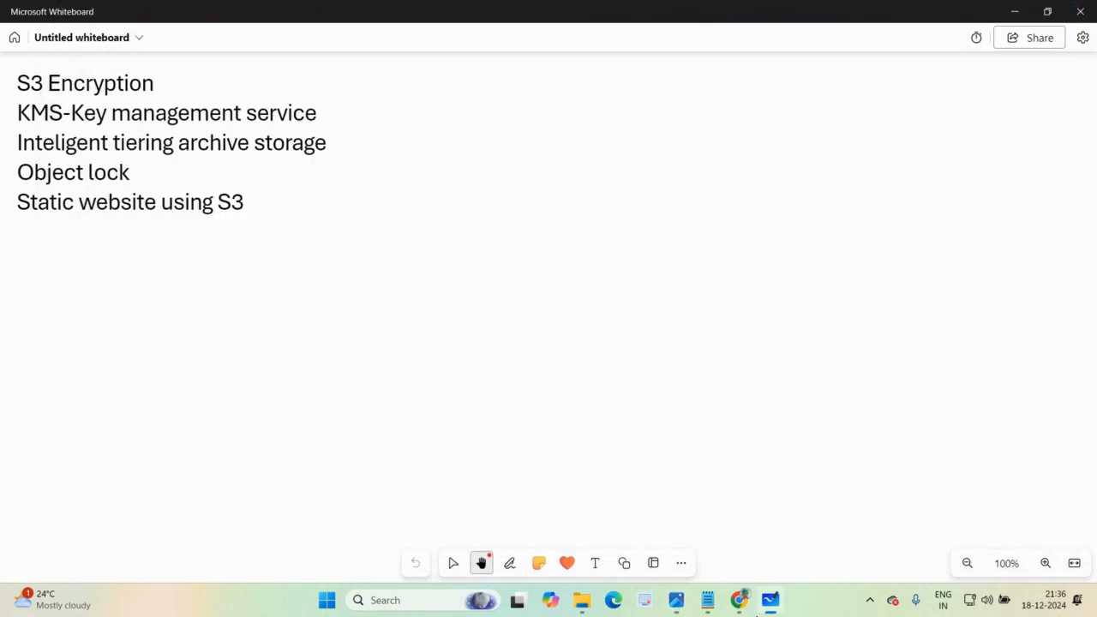
# Step: Switch back to the S3 console in Chrome and open the firststatic bucket from the bucket list
pyautogui.click(738, 600)
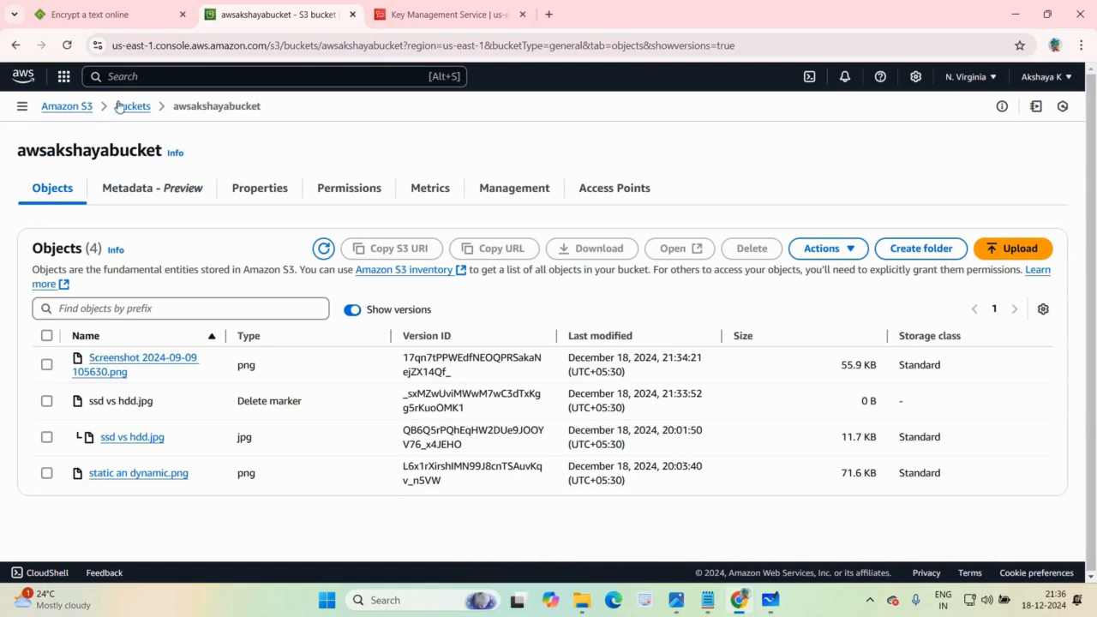
pyautogui.click(134, 107)
pyautogui.click(106, 393)
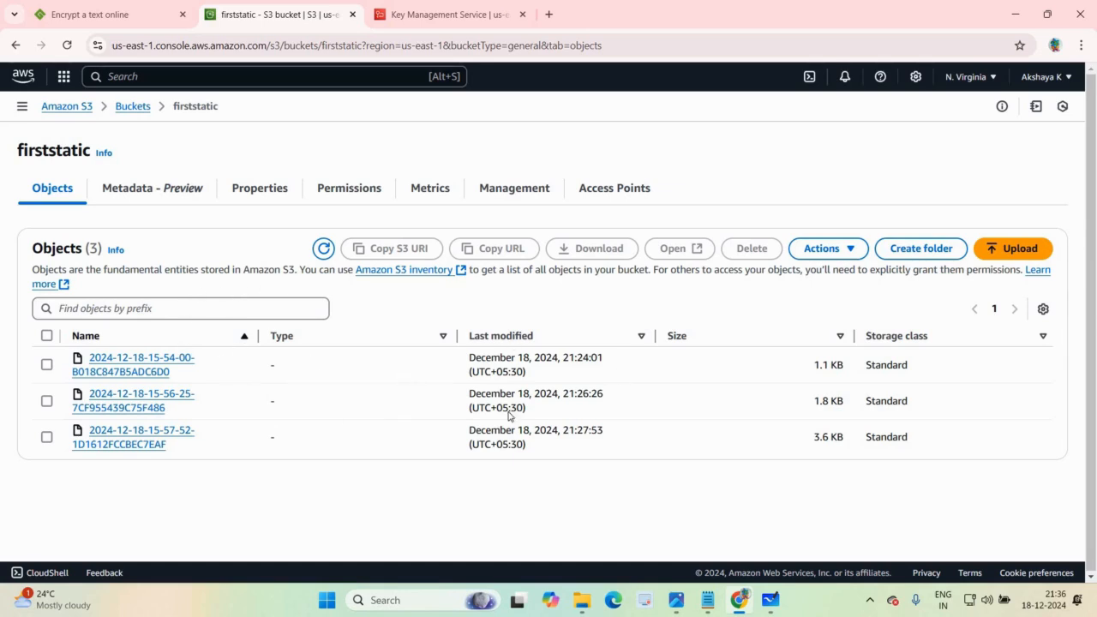
# Step: Permanently delete all objects in the firststatic bucket, entering permanently delete as confirmation, and return to its object list
pyautogui.click(47, 335)
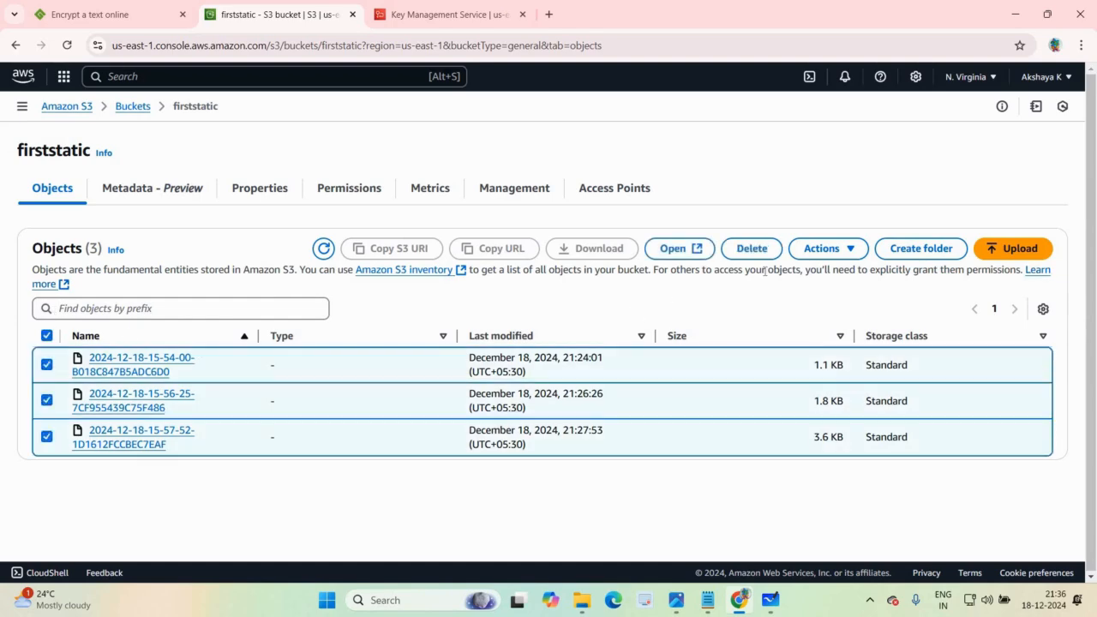
pyautogui.click(752, 250)
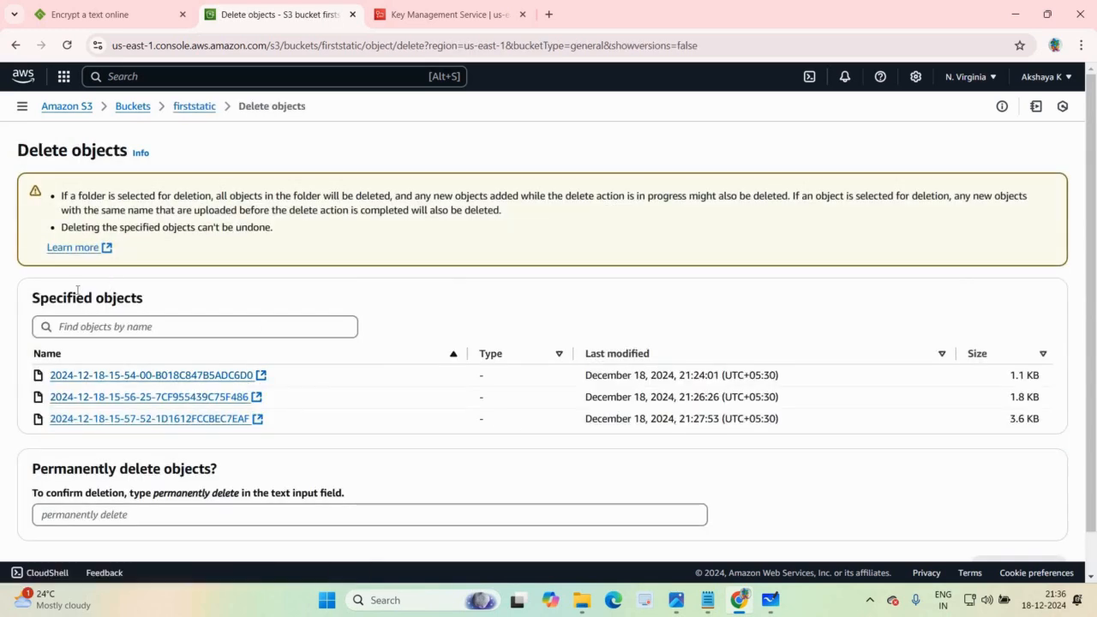
pyautogui.click(443, 518)
pyautogui.write('permanen')
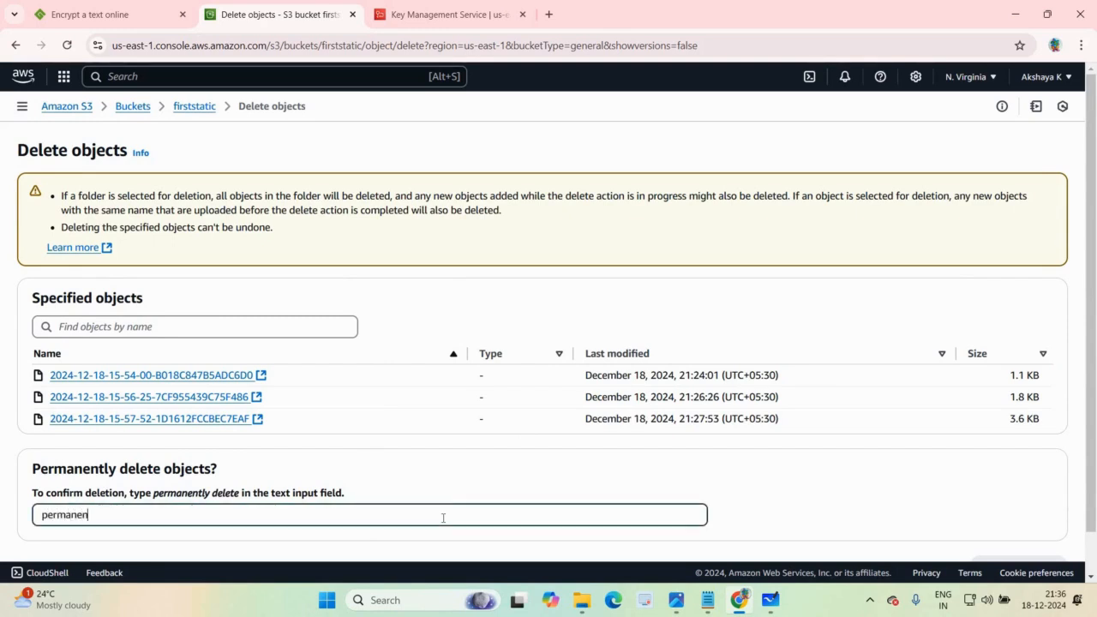
pyautogui.write('tly delete')
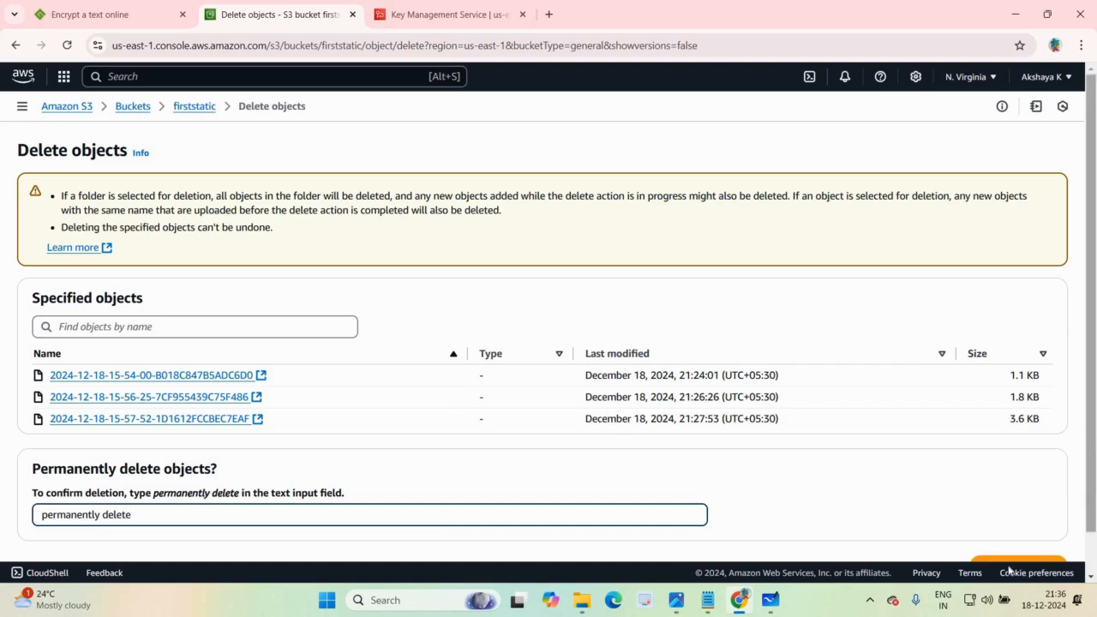
pyautogui.scroll(-1, 1018, 537)
pyautogui.press('Return')
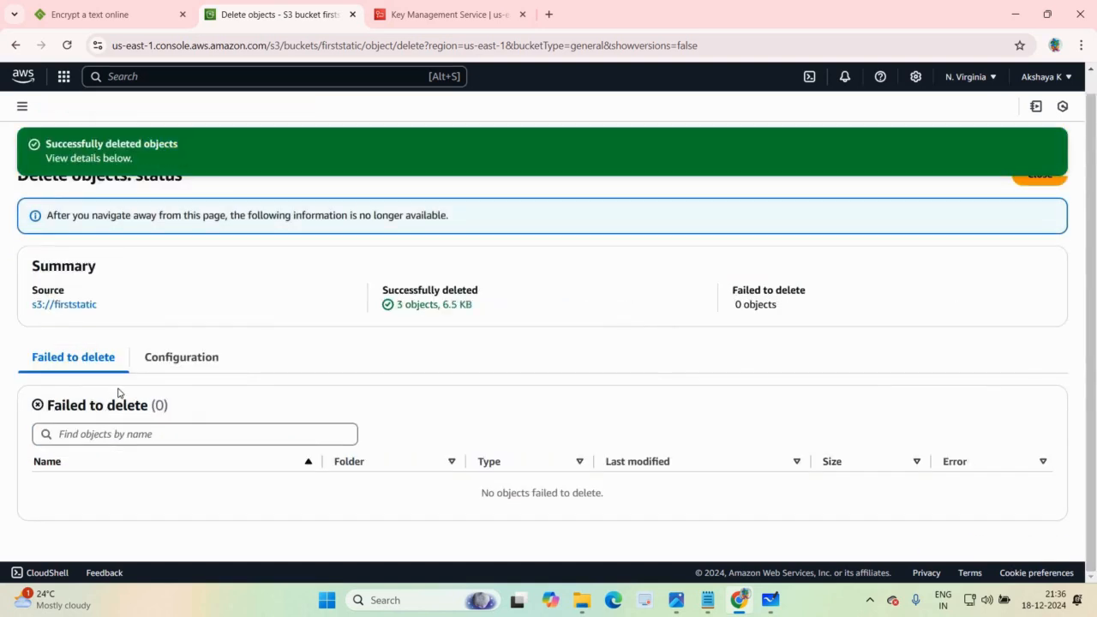
pyautogui.click(1025, 184)
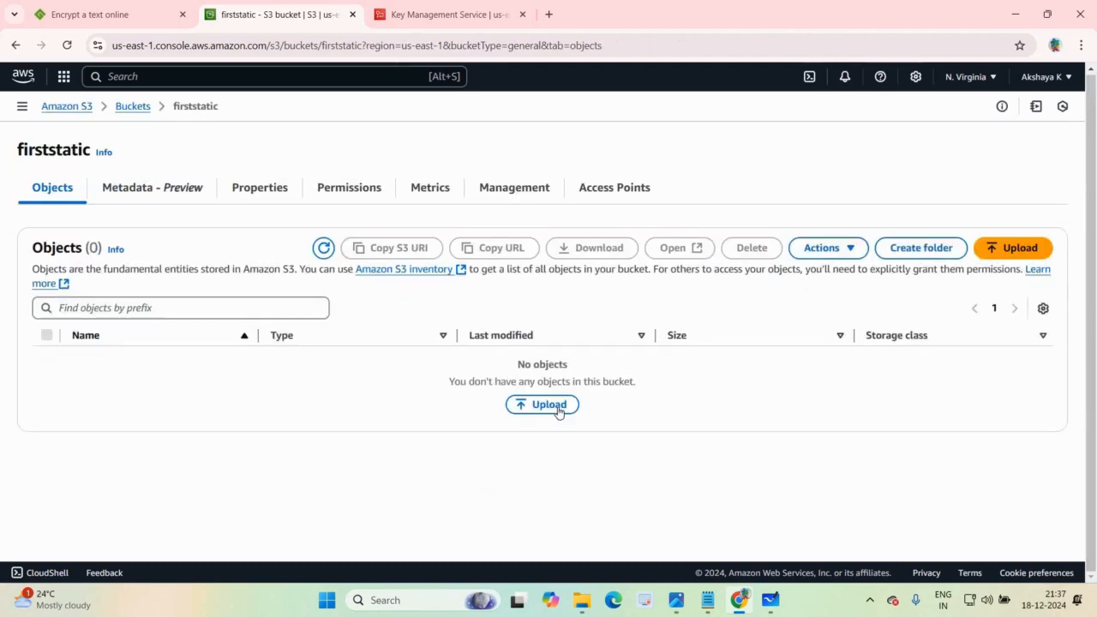
# Step: Upload index.html from the static_webpage_example (1) folder in Downloads to the firststatic bucket and return to its object list
pyautogui.click(558, 408)
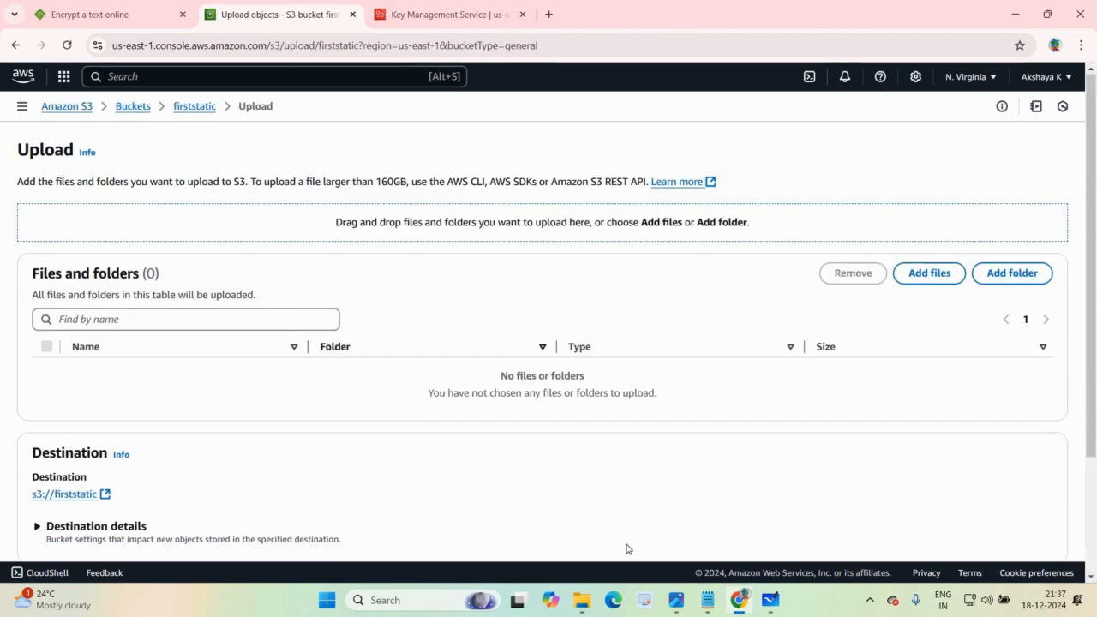
pyautogui.click(912, 275)
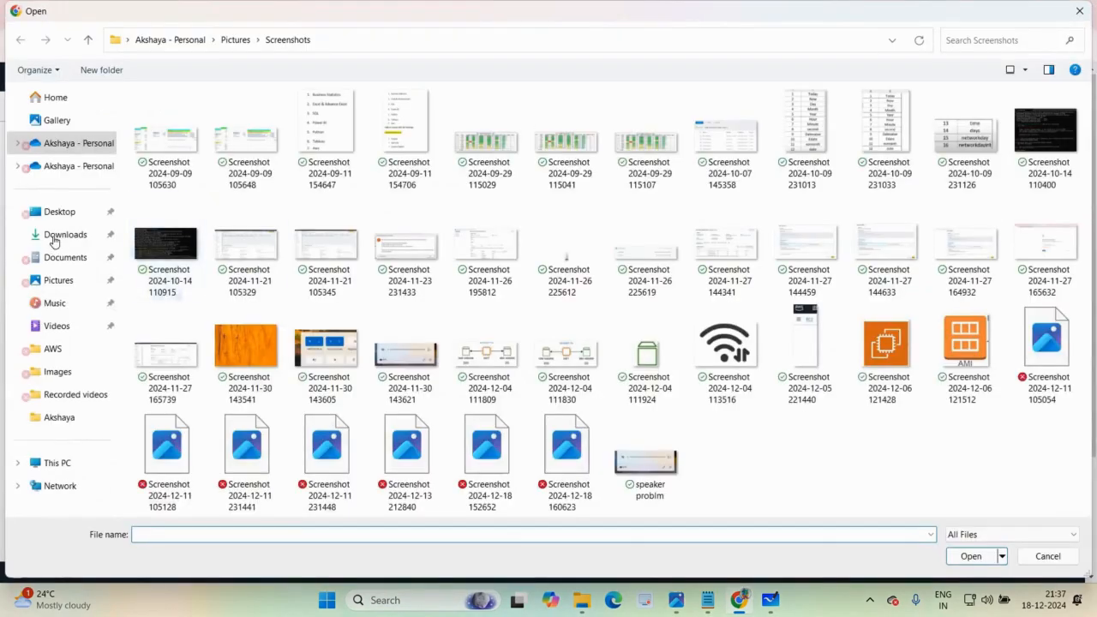
pyautogui.click(55, 236)
pyautogui.doubleClick(182, 153)
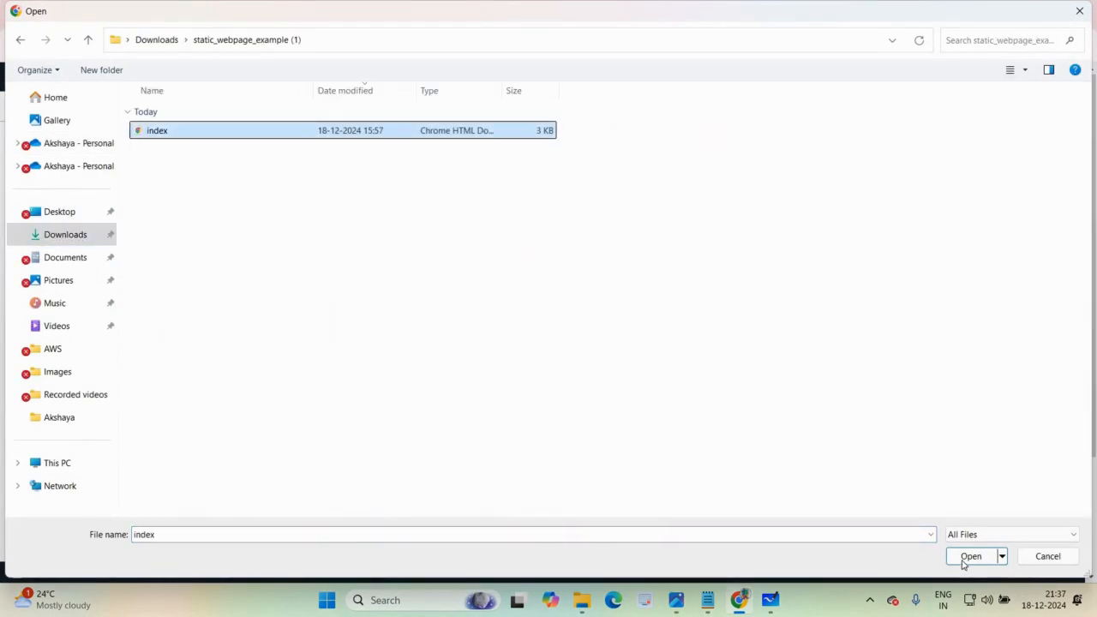
pyautogui.press('Return')
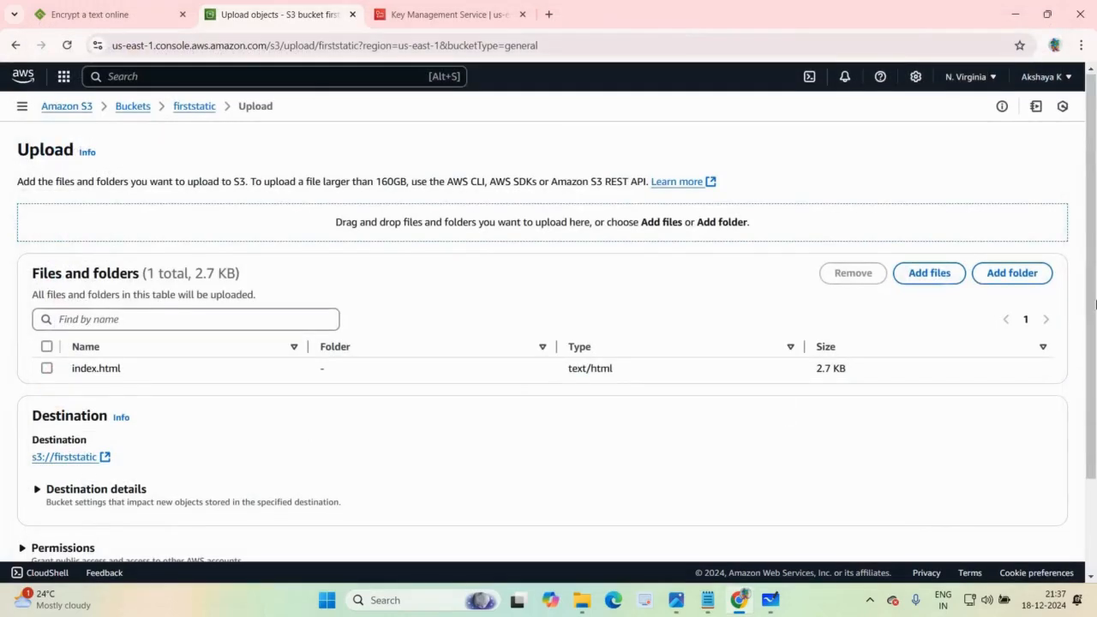
pyautogui.scroll(-2, 1026, 521)
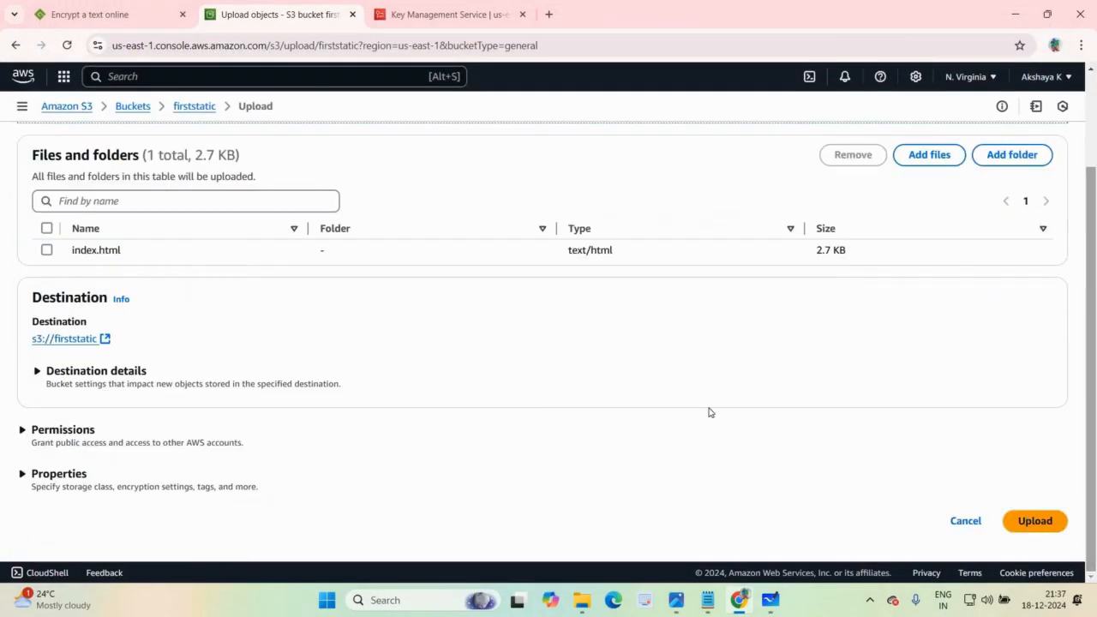
pyautogui.click(1035, 521)
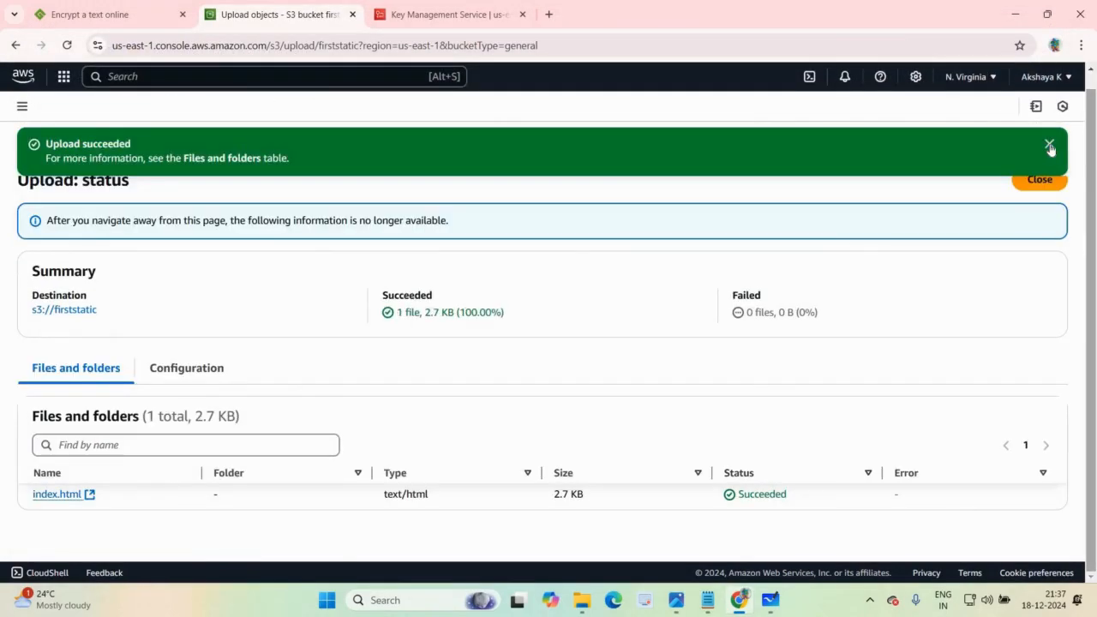
pyautogui.click(1050, 145)
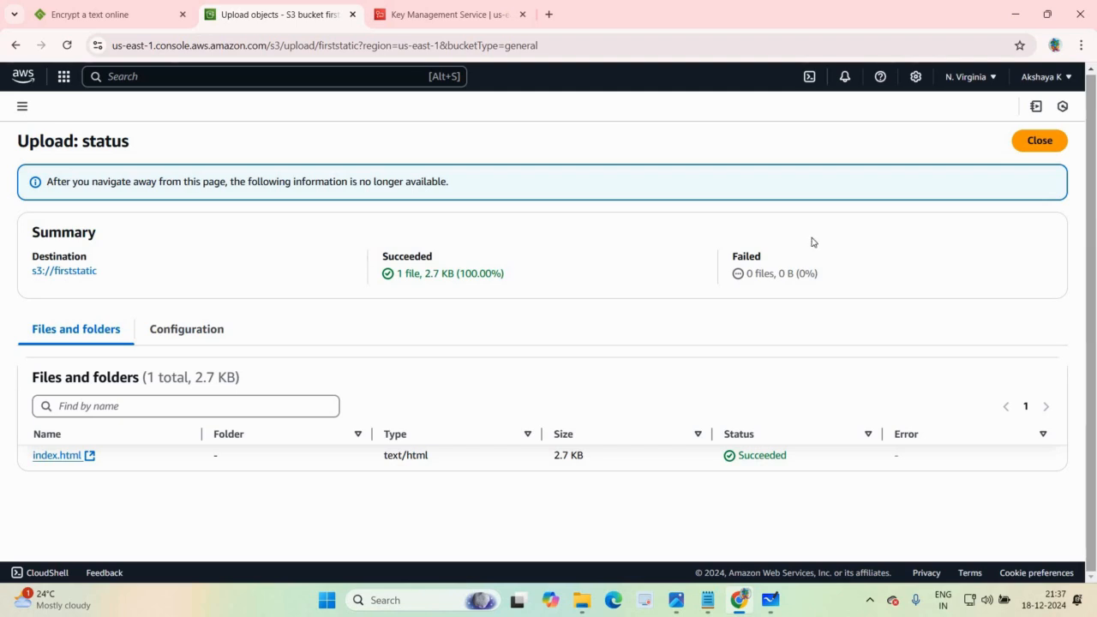
pyautogui.click(1036, 140)
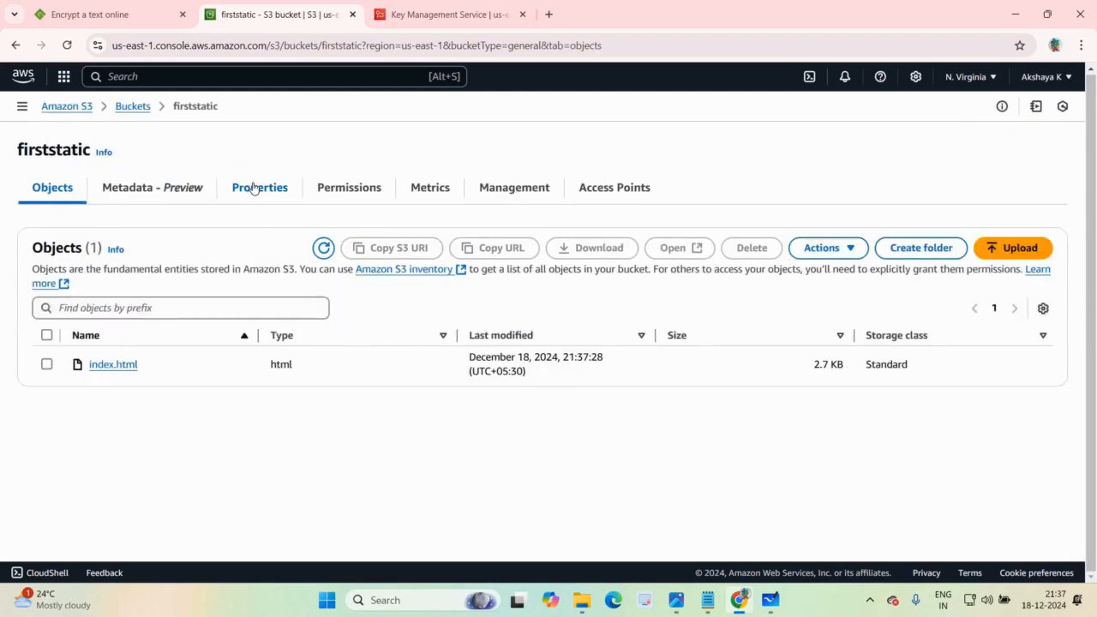
# Step: Open the static website hosting settings in the firststatic bucket's properties and enable hosting
pyautogui.click(254, 187)
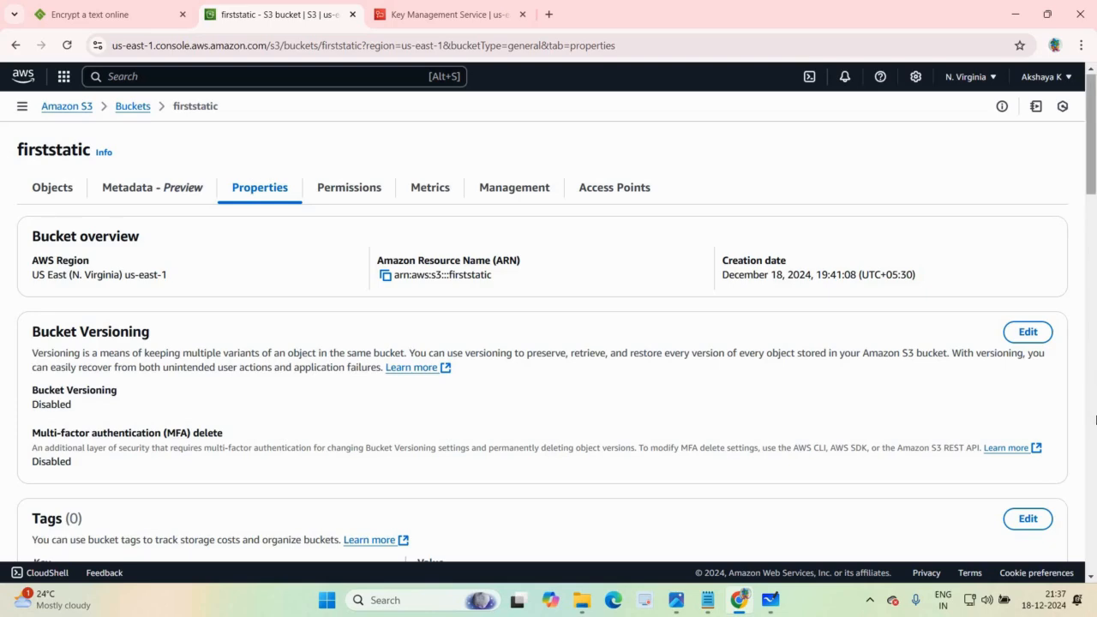
pyautogui.scroll(-20, 1095, 412)
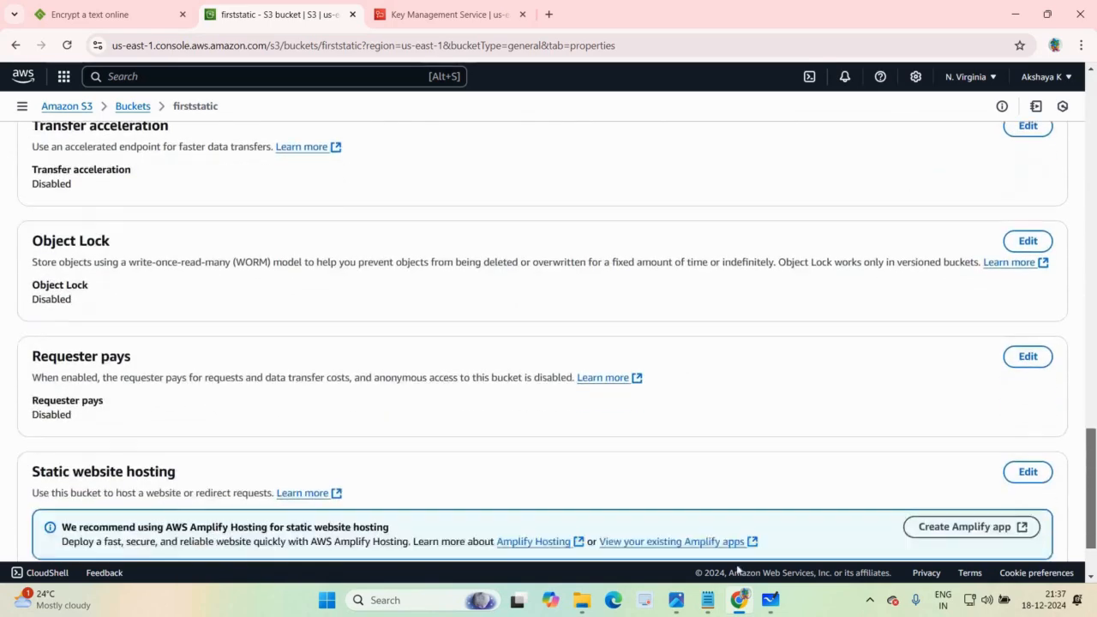
pyautogui.scroll(-1, 1070, 544)
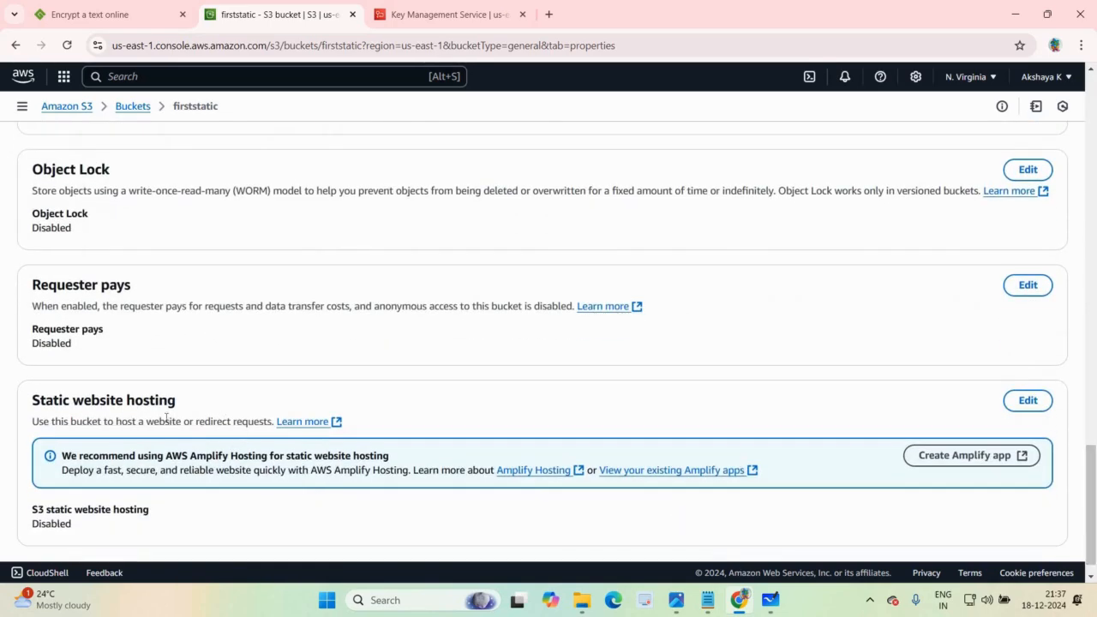
pyautogui.click(1028, 400)
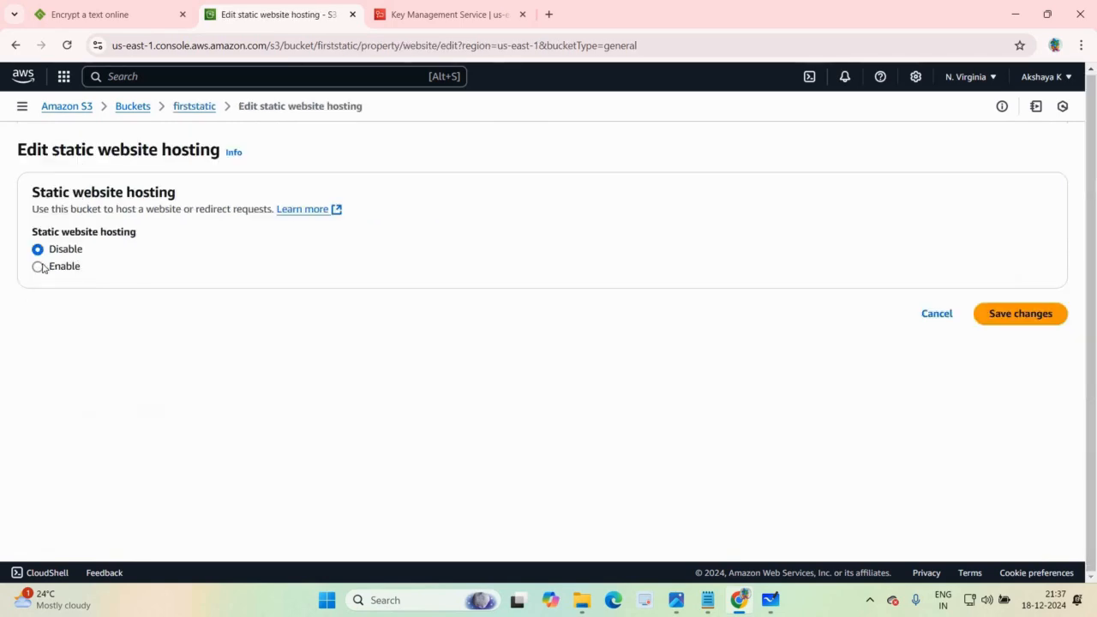
pyautogui.click(37, 266)
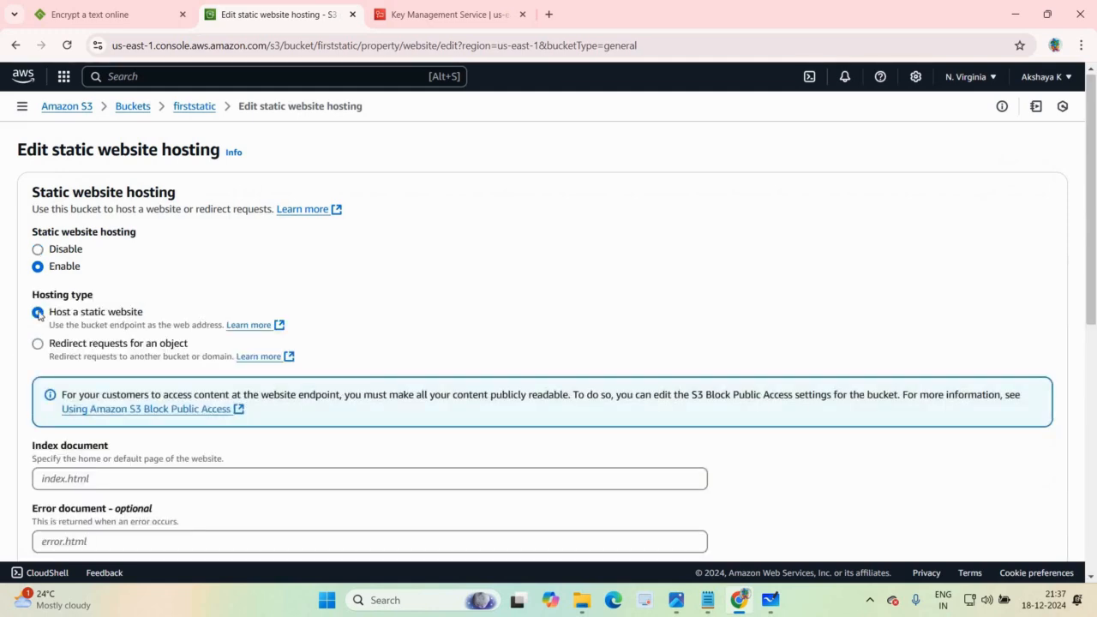
# Step: Set the index document to index.html, save the static website hosting changes and dismiss the notification
pyautogui.click(356, 482)
pyautogui.write('in')
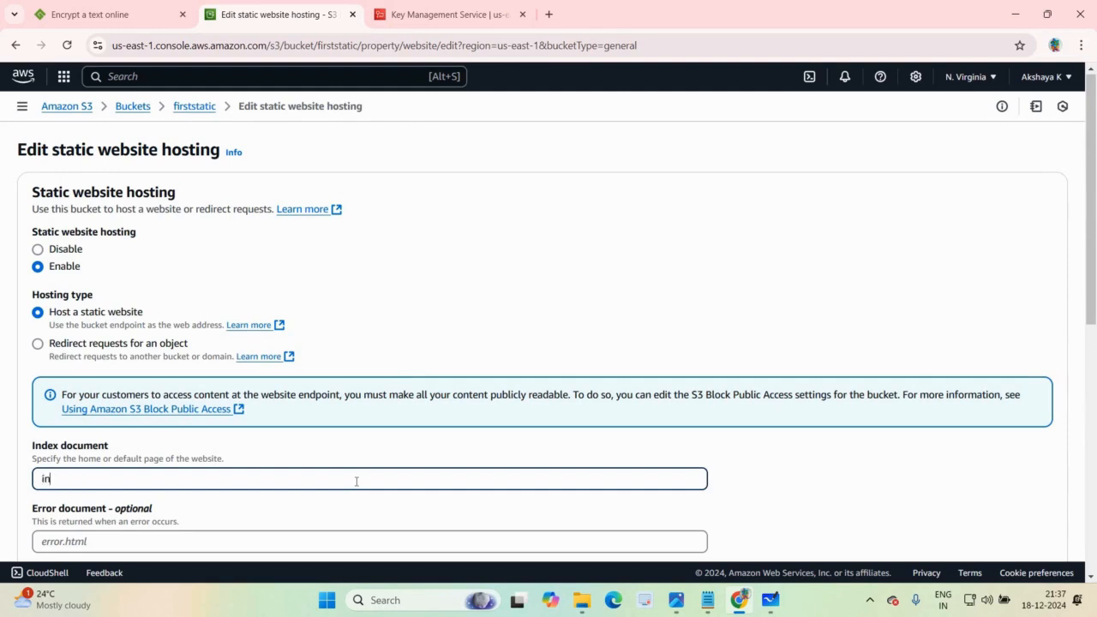
pyautogui.write('dex.html')
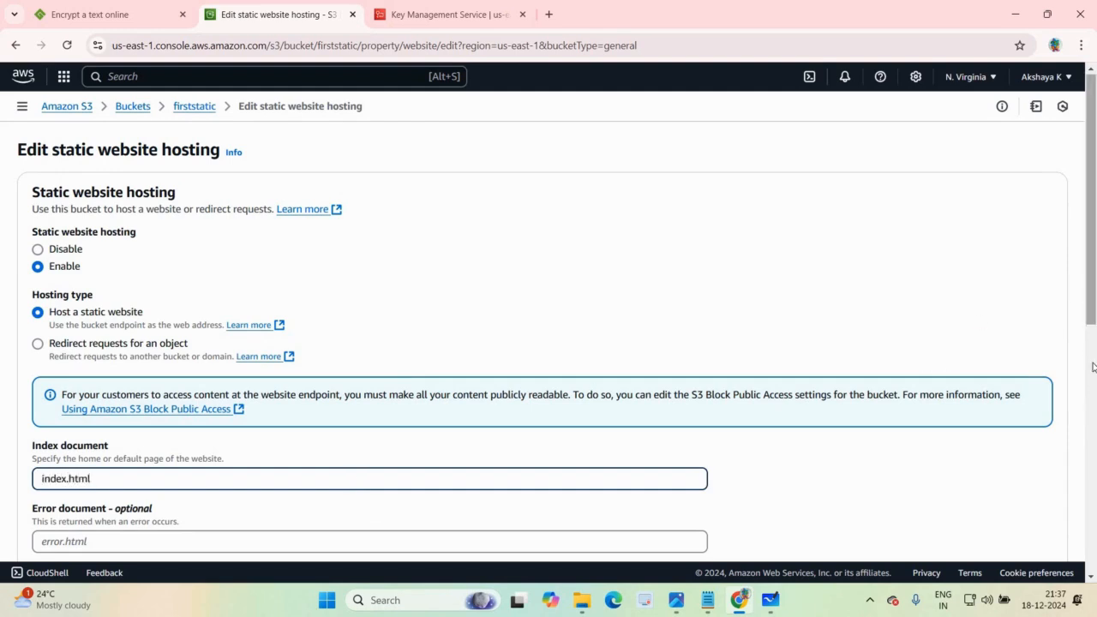
pyautogui.scroll(-3, 1093, 431)
pyautogui.scroll(-2, 1093, 465)
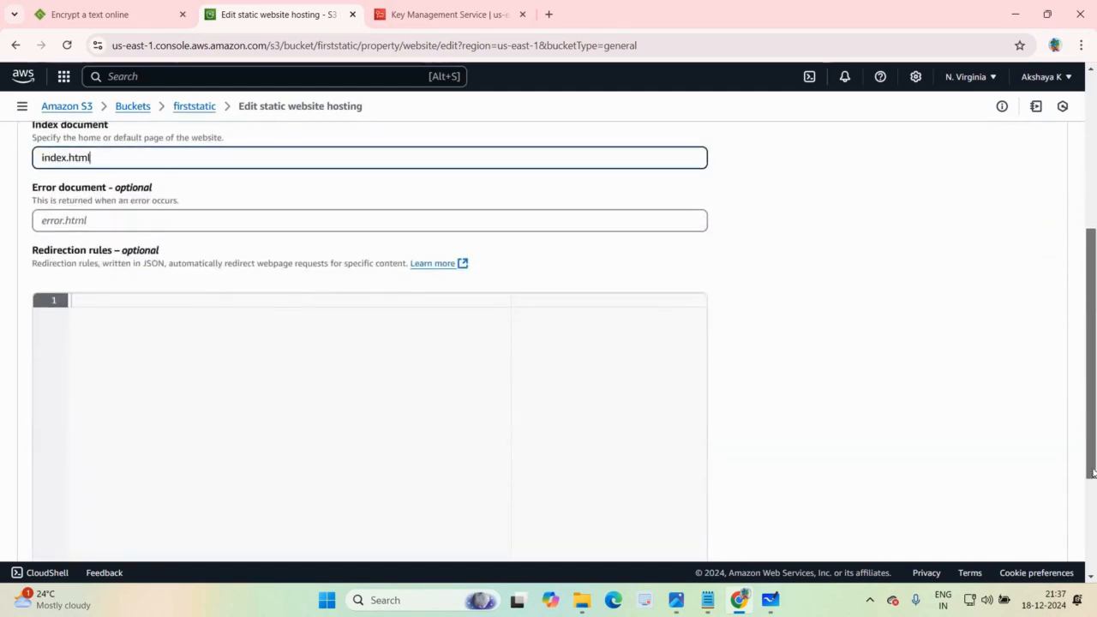
pyautogui.scroll(-1, 1027, 545)
pyautogui.click(1013, 525)
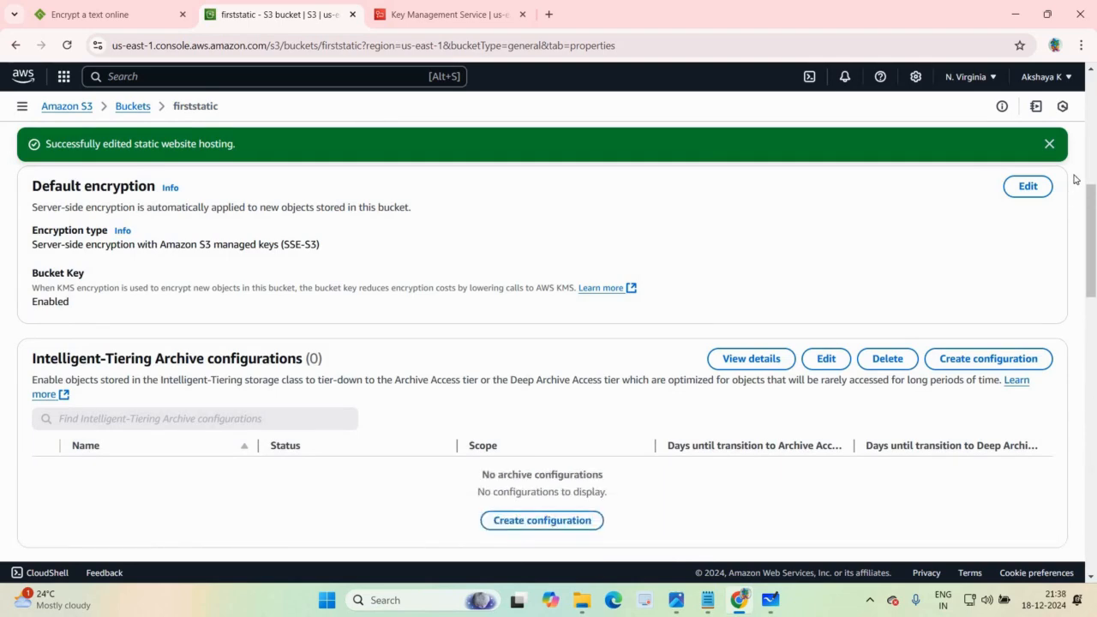
pyautogui.click(1050, 145)
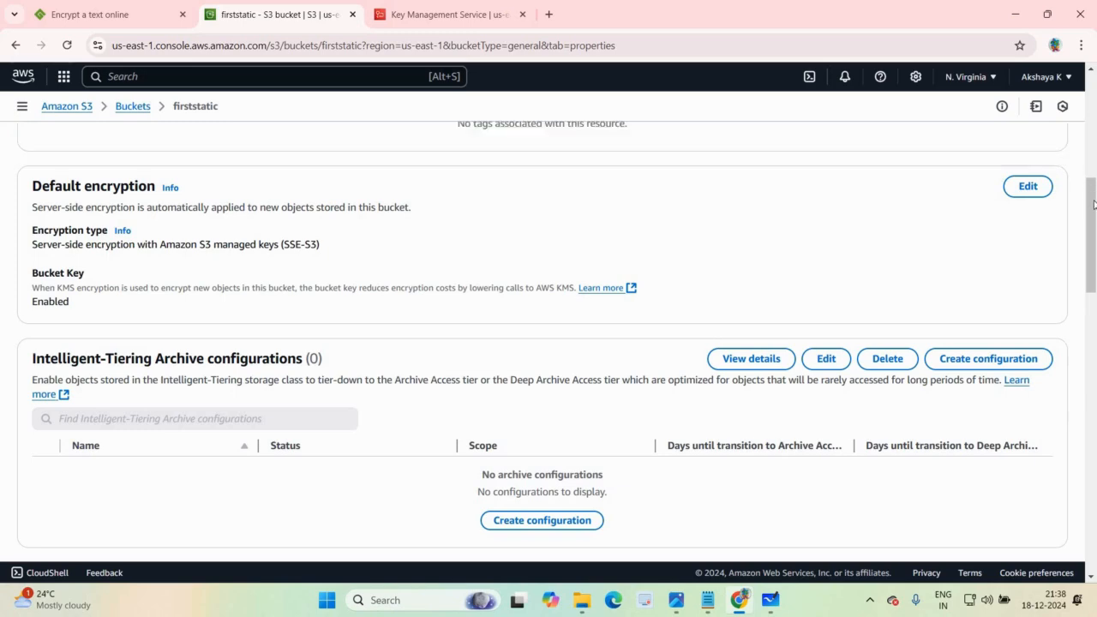
# Step: Copy the bucket website endpoint from the static website hosting section and open it in a new browser tab
pyautogui.scroll(10, 631, 117)
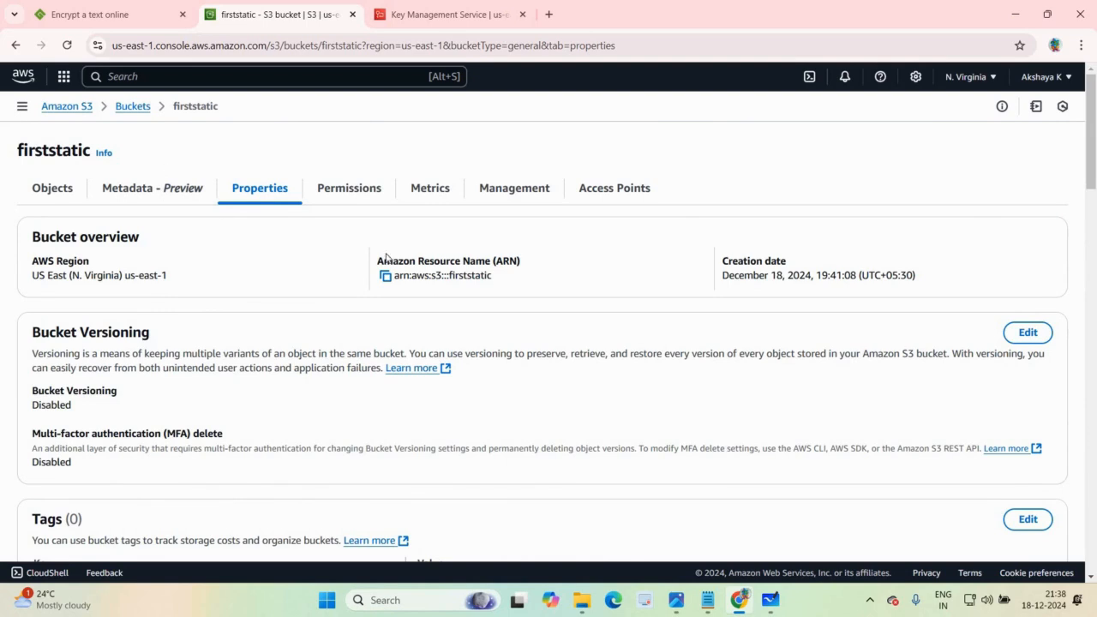
pyautogui.moveTo(1094, 163); pyautogui.dragTo(1095, 571)
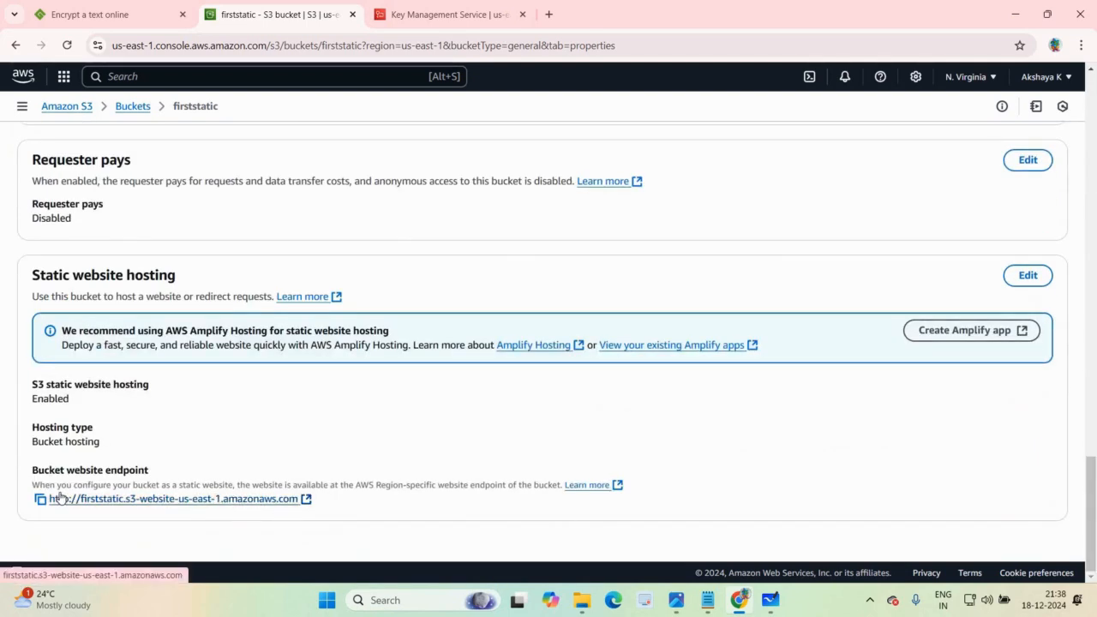
pyautogui.click(40, 500)
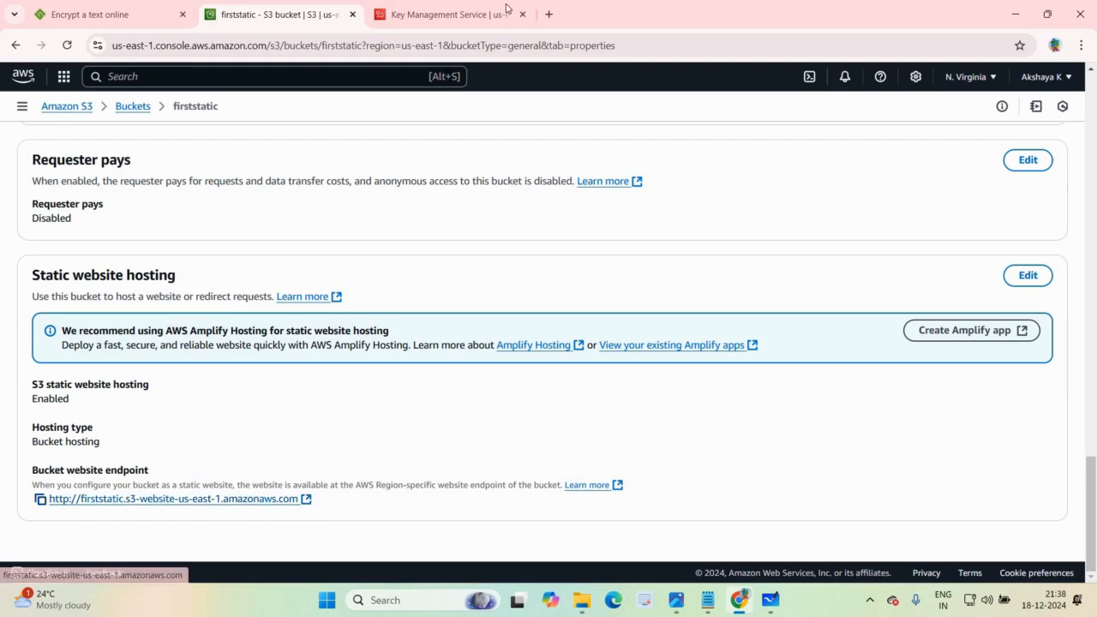
pyautogui.click(549, 15)
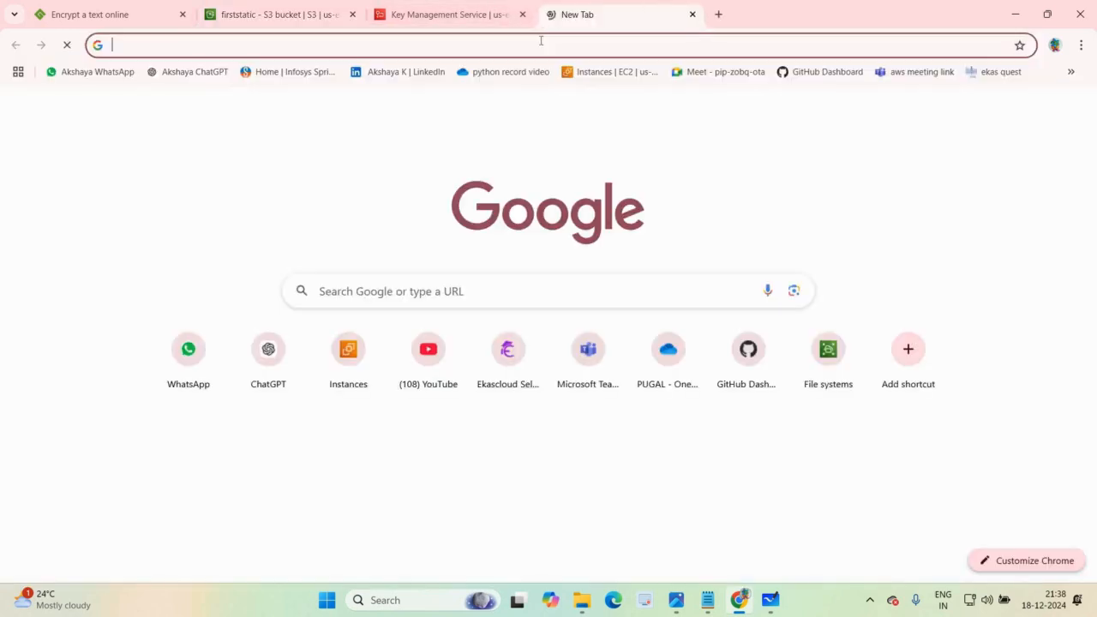
pyautogui.click(541, 41)
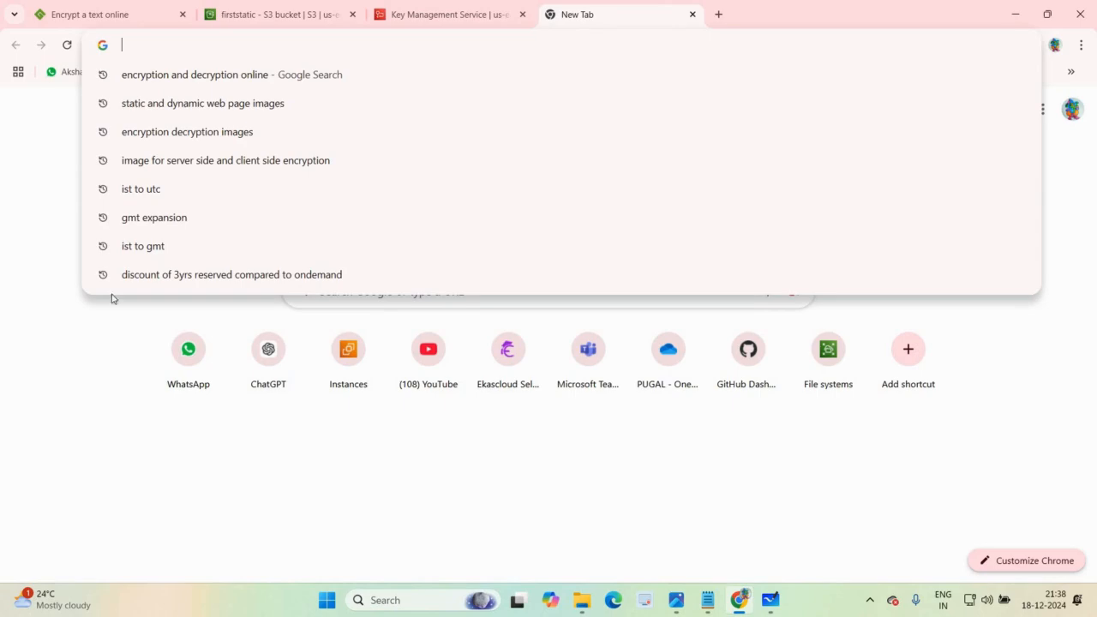
pyautogui.hotkey('ctrl', 'v')
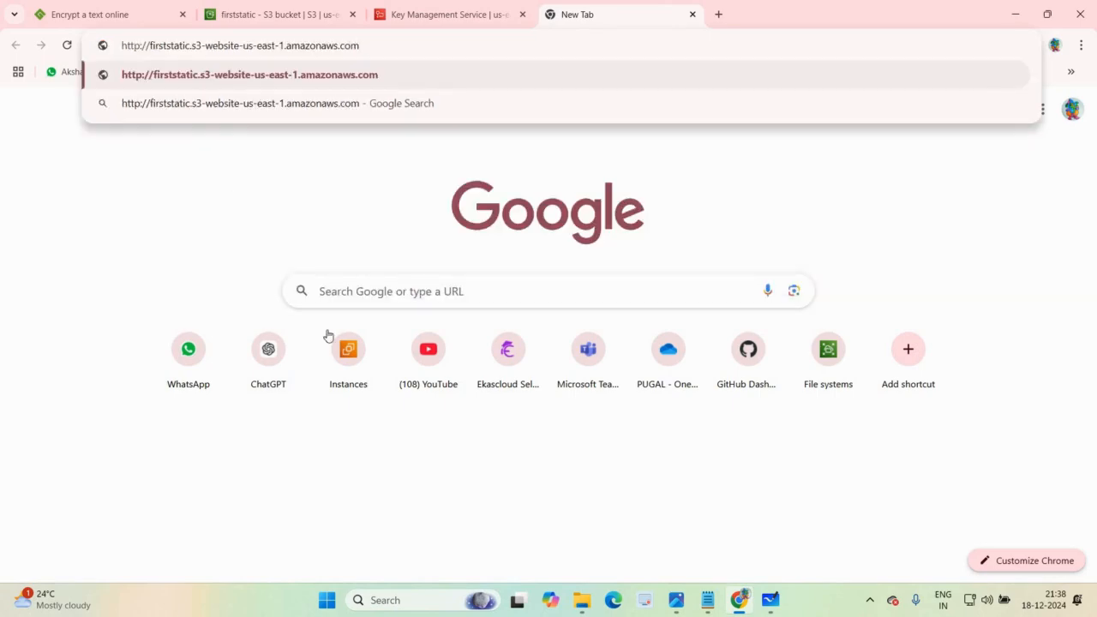
pyautogui.press('Return')
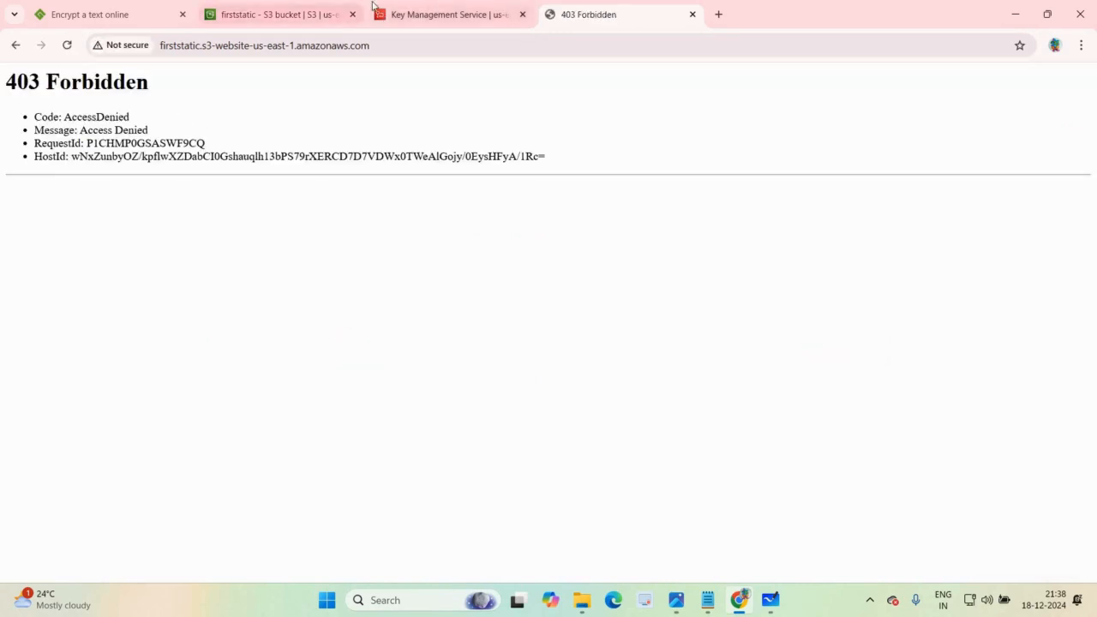
# Step: Return to the S3 console tab, reopen the firststatic bucket from the bucket list and review its properties
pyautogui.click(280, 14)
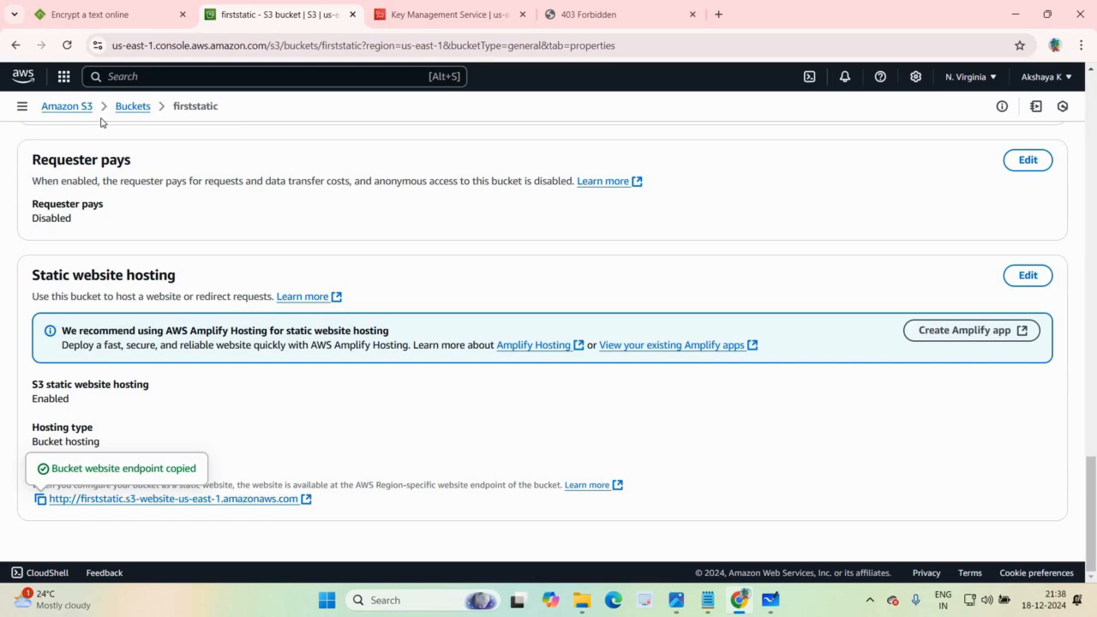
pyautogui.click(133, 105)
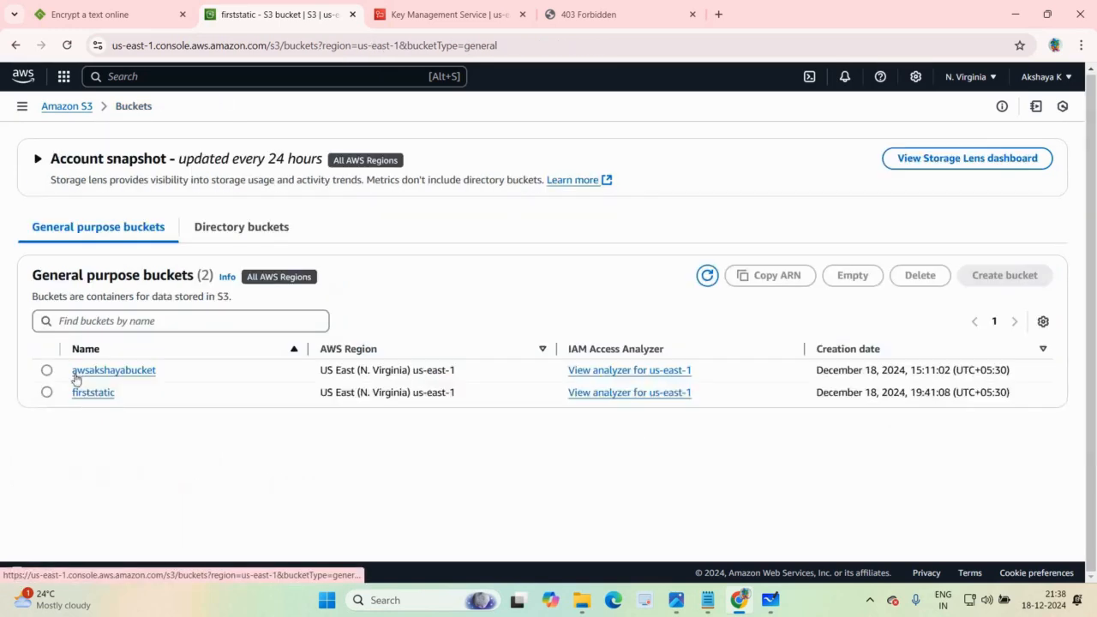
pyautogui.click(91, 392)
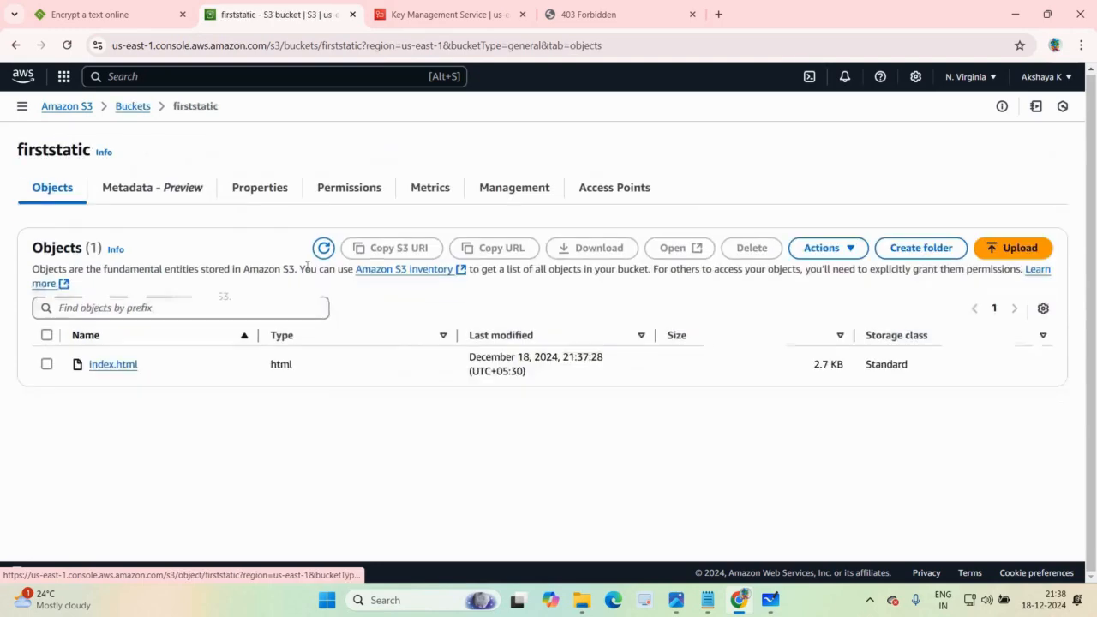
pyautogui.click(258, 189)
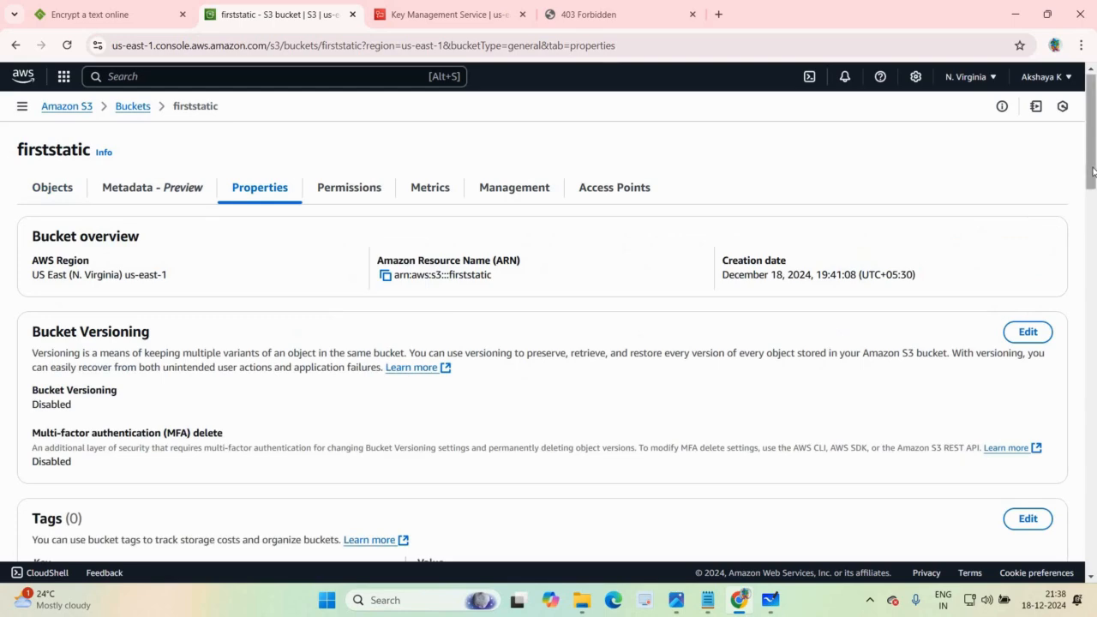
pyautogui.moveTo(1096, 223); pyautogui.dragTo(1096, 350)
pyautogui.scroll(-2, 1096, 192)
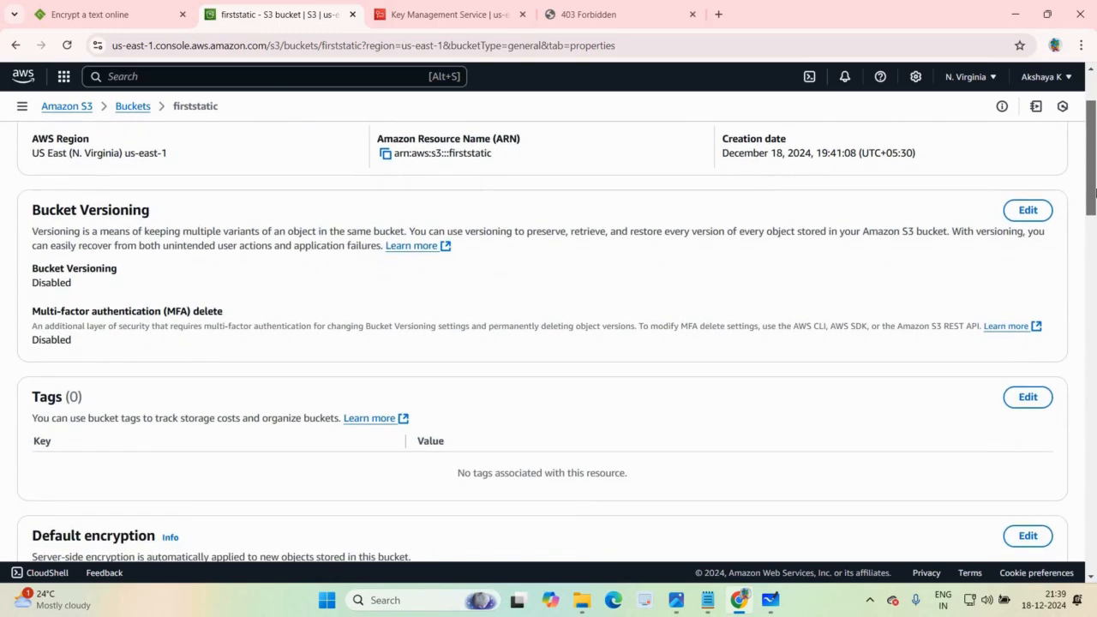
pyautogui.scroll(2, 512, 174)
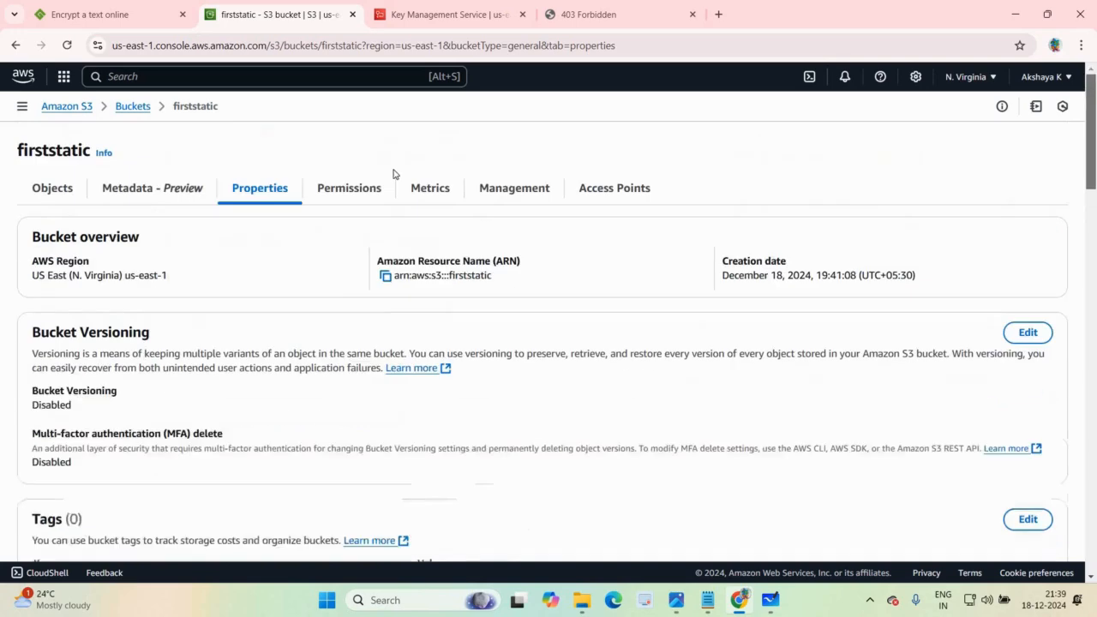
# Step: Review the firststatic bucket's permissions and open its Block public access settings for editing
pyautogui.click(348, 187)
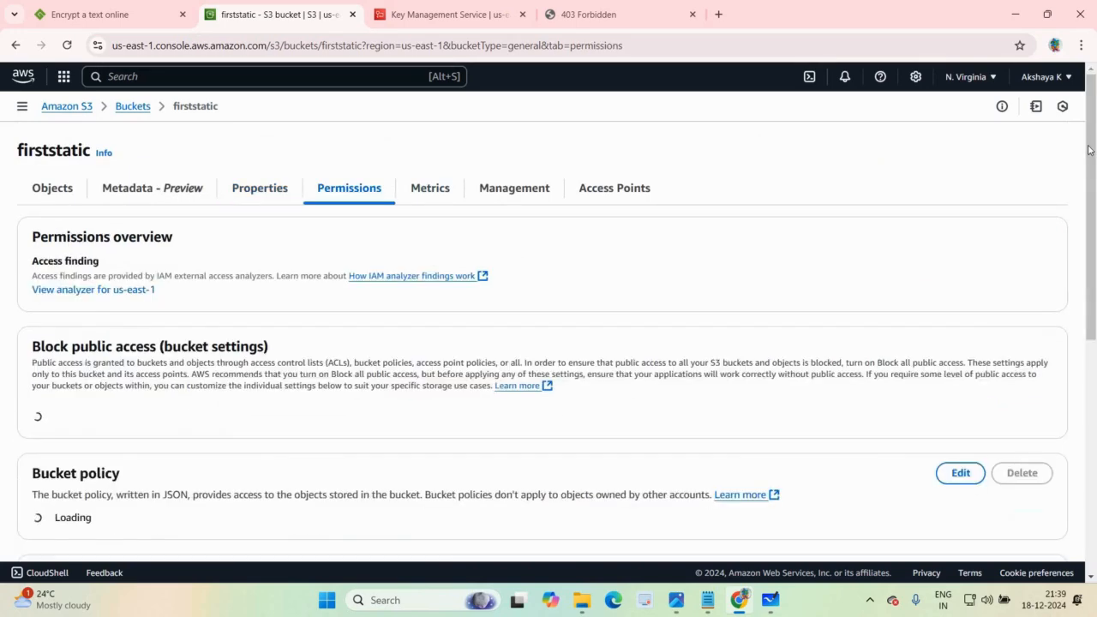
pyautogui.scroll(-3, 1094, 388)
pyautogui.scroll(-6, 1095, 389)
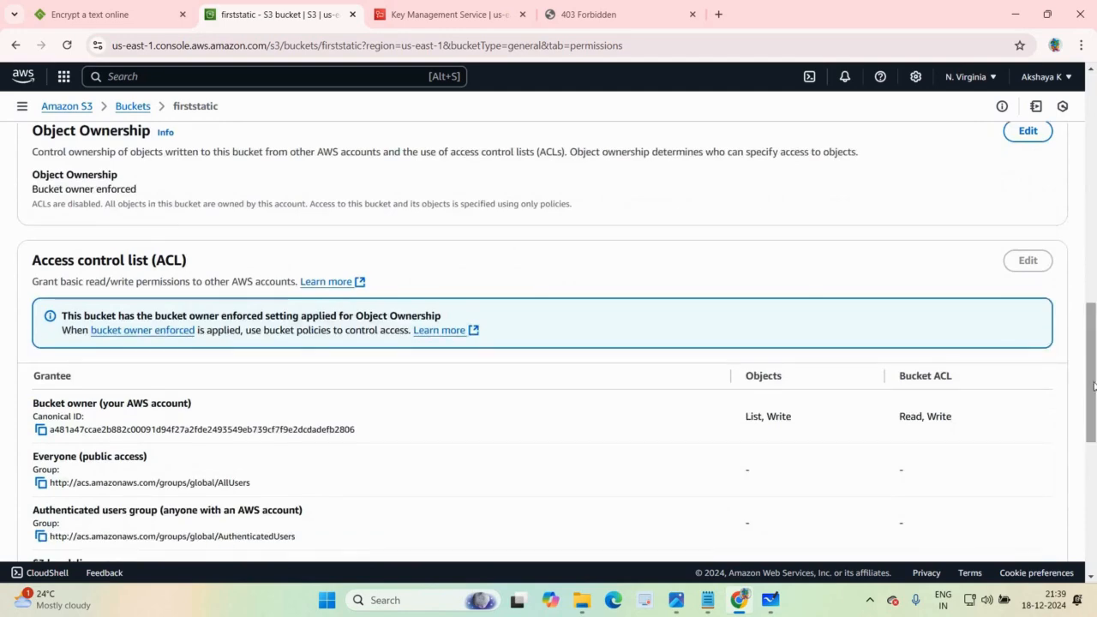
pyautogui.scroll(-10, 1093, 383)
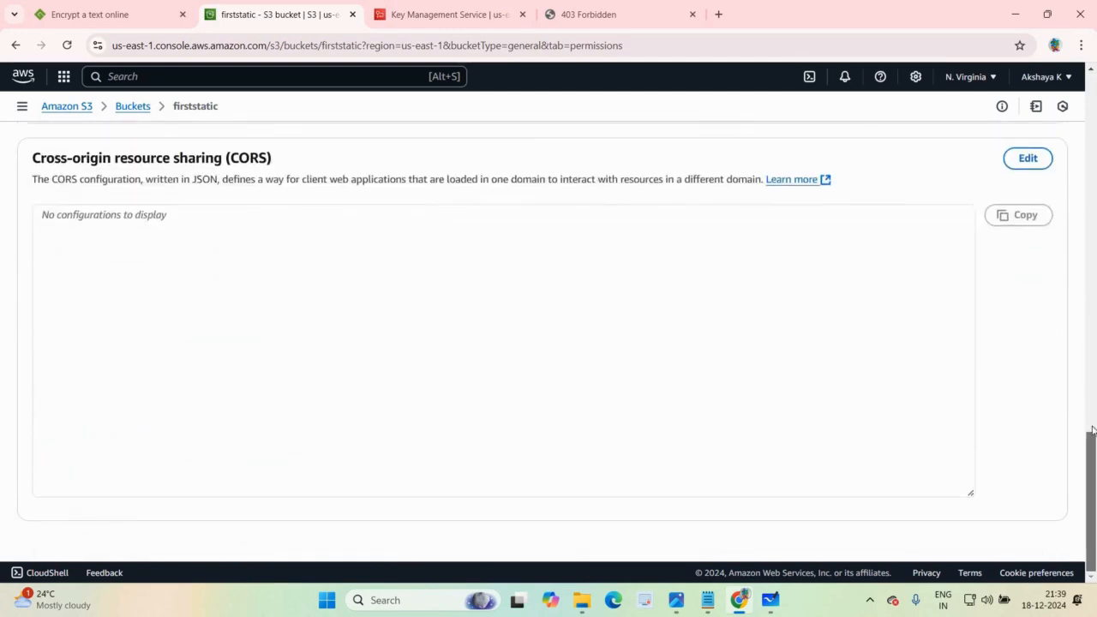
pyautogui.scroll(6, 1094, 442)
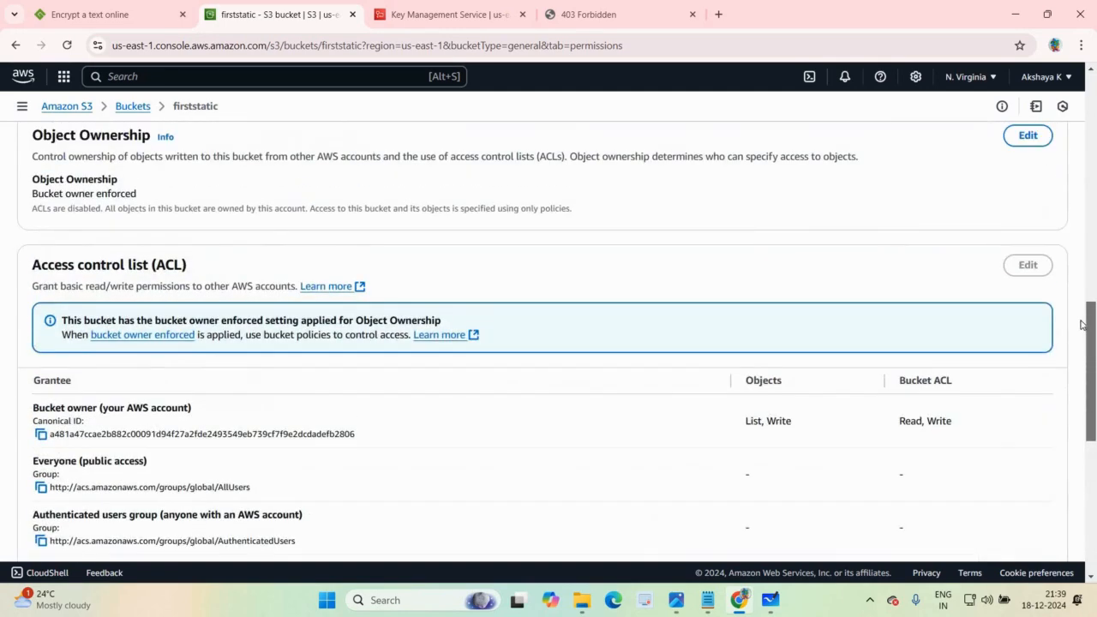
pyautogui.scroll(8, 1078, 200)
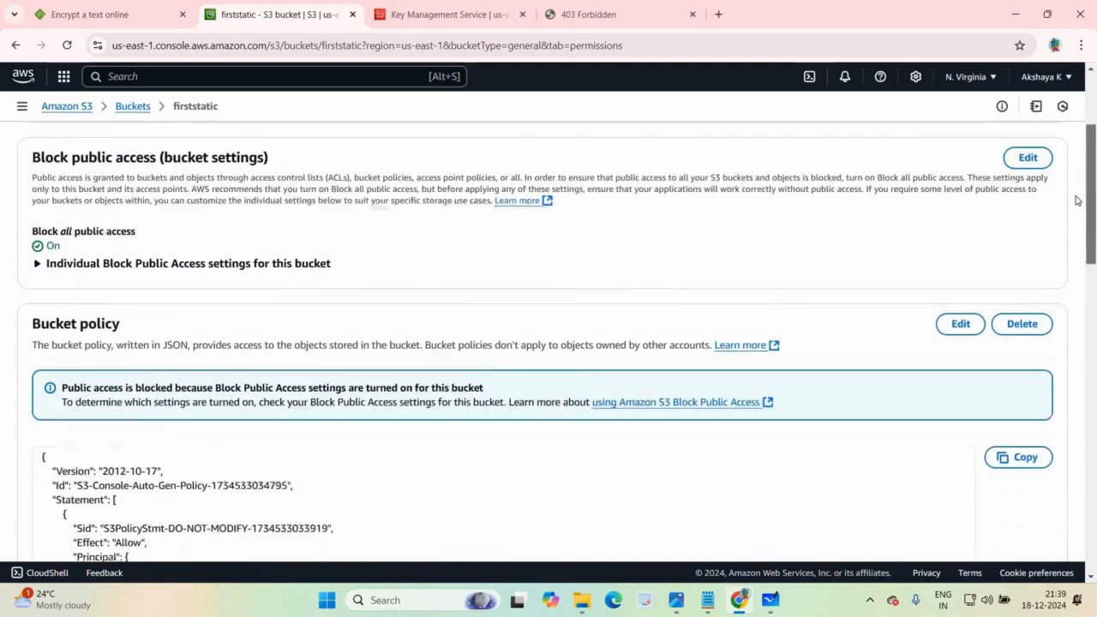
pyautogui.scroll(3, 1046, 141)
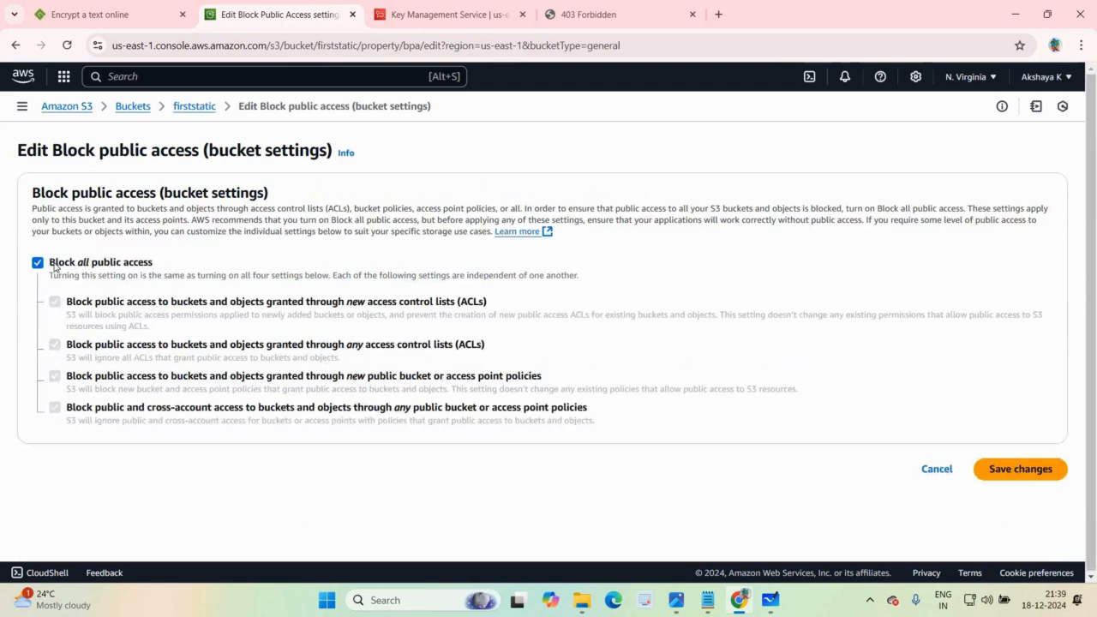
# Step: Turn off Block all public access for the firststatic bucket, save the change and approve it by entering confirm
pyautogui.click(37, 263)
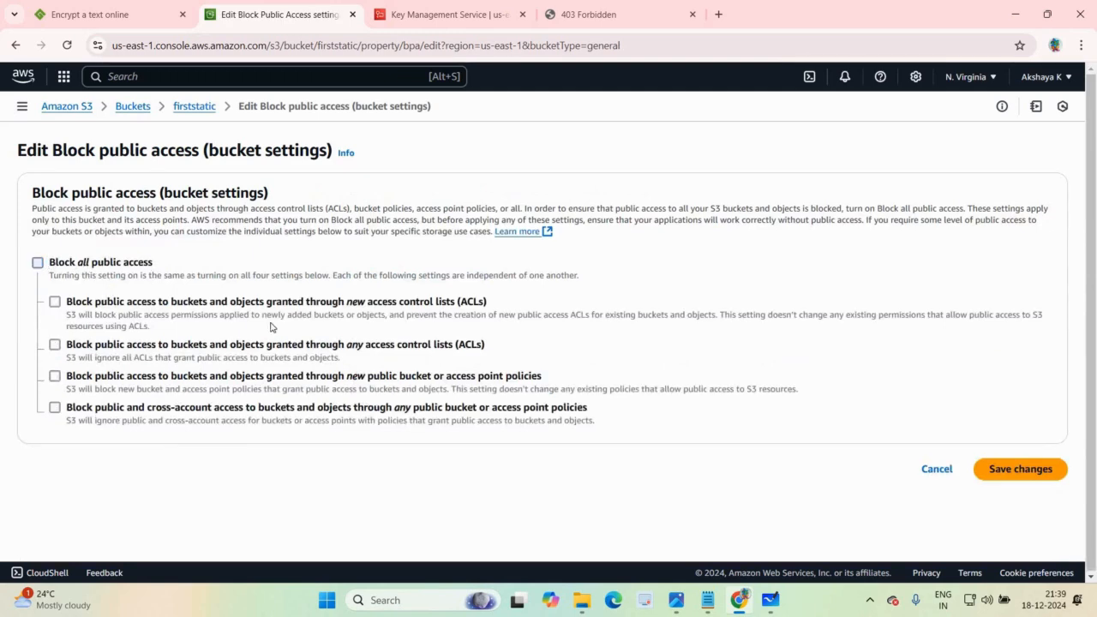
pyautogui.click(1037, 474)
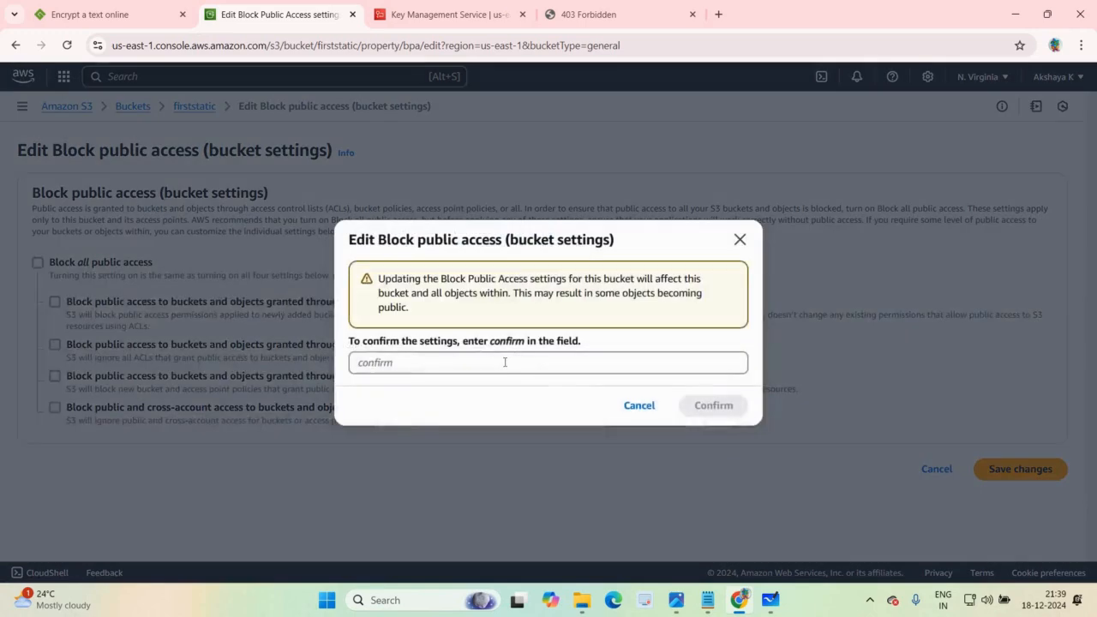
pyautogui.click(505, 362)
pyautogui.write('confirm')
pyautogui.click(733, 406)
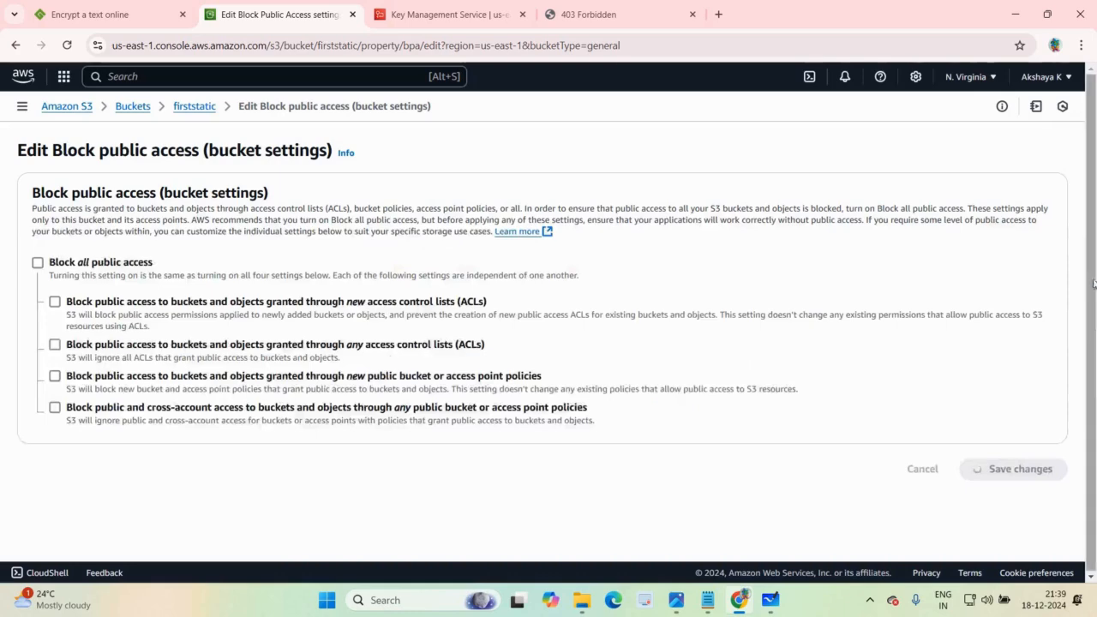
# Step: Find the bucket policy in the firststatic bucket's permissions and open it for editing
pyautogui.moveTo(1094, 284); pyautogui.dragTo(1094, 383)
pyautogui.scroll(1, 1073, 221)
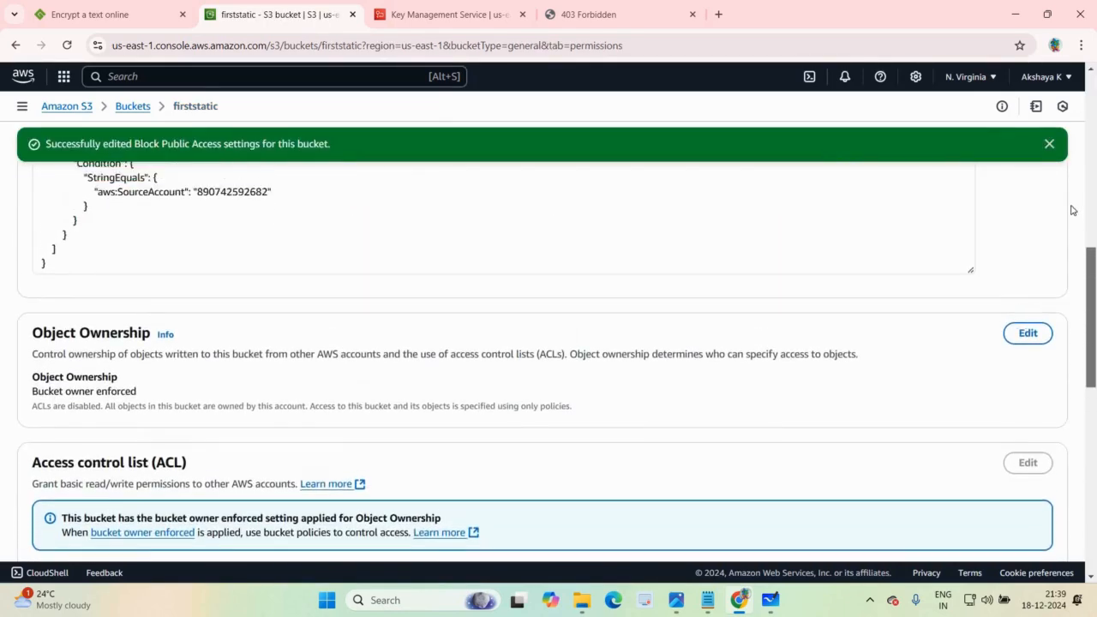
pyautogui.scroll(5, 1071, 221)
pyautogui.scroll(-1, 835, 331)
pyautogui.scroll(-1, 835, 332)
pyautogui.click(961, 174)
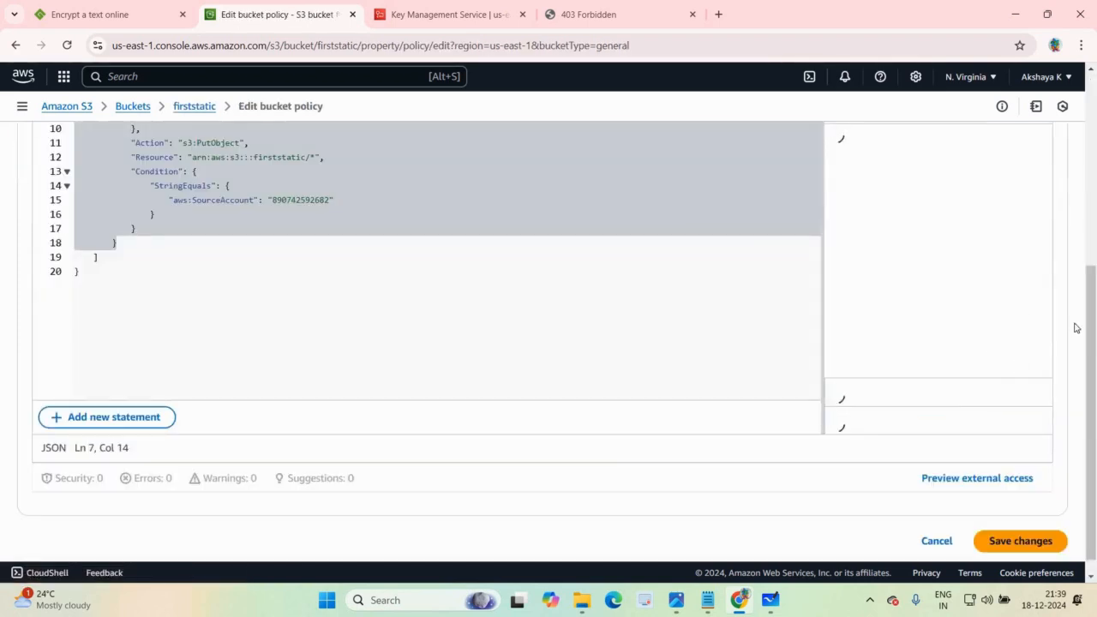
# Step: Examine the existing bucket policy JSON and its statement in the policy editor
pyautogui.moveTo(1085, 273); pyautogui.dragTo(1084, 126)
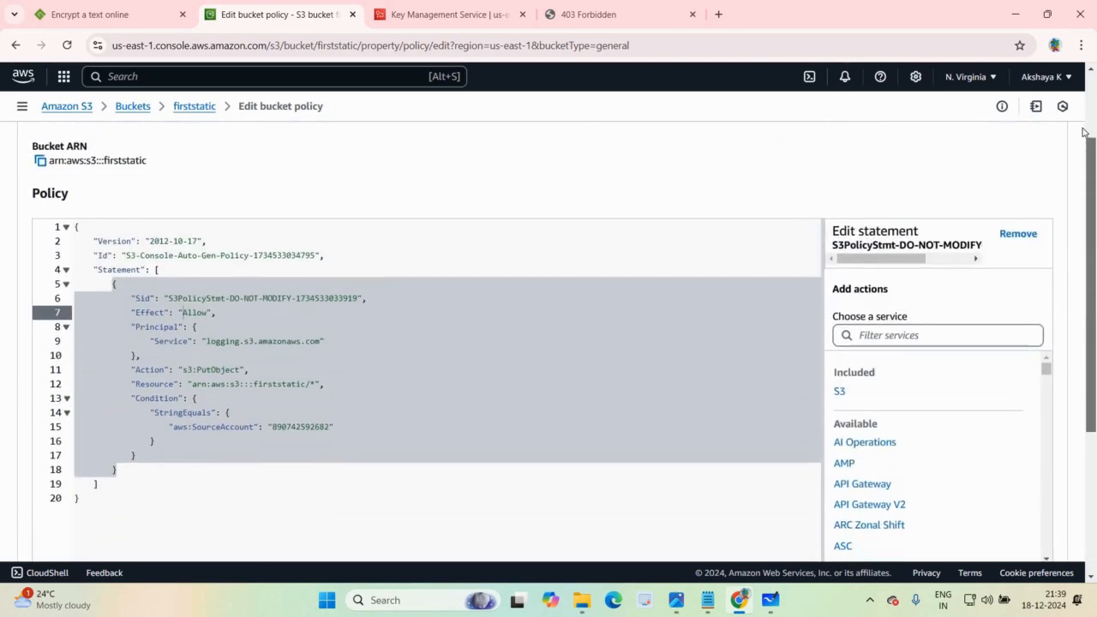
pyautogui.moveTo(1092, 168); pyautogui.dragTo(1094, 205)
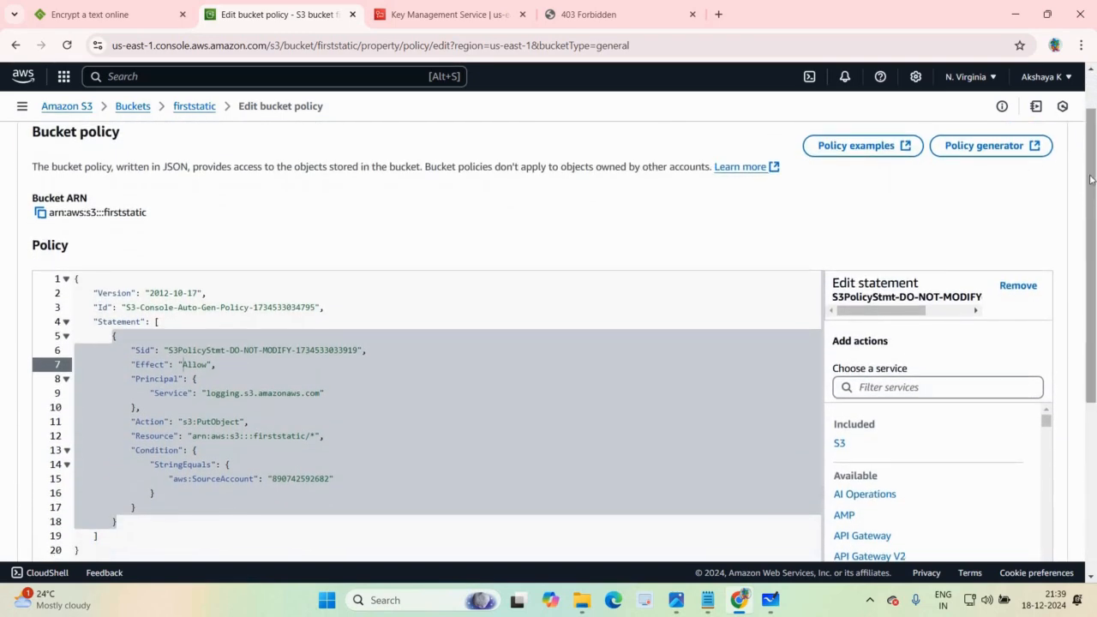
pyautogui.scroll(2, 823, 255)
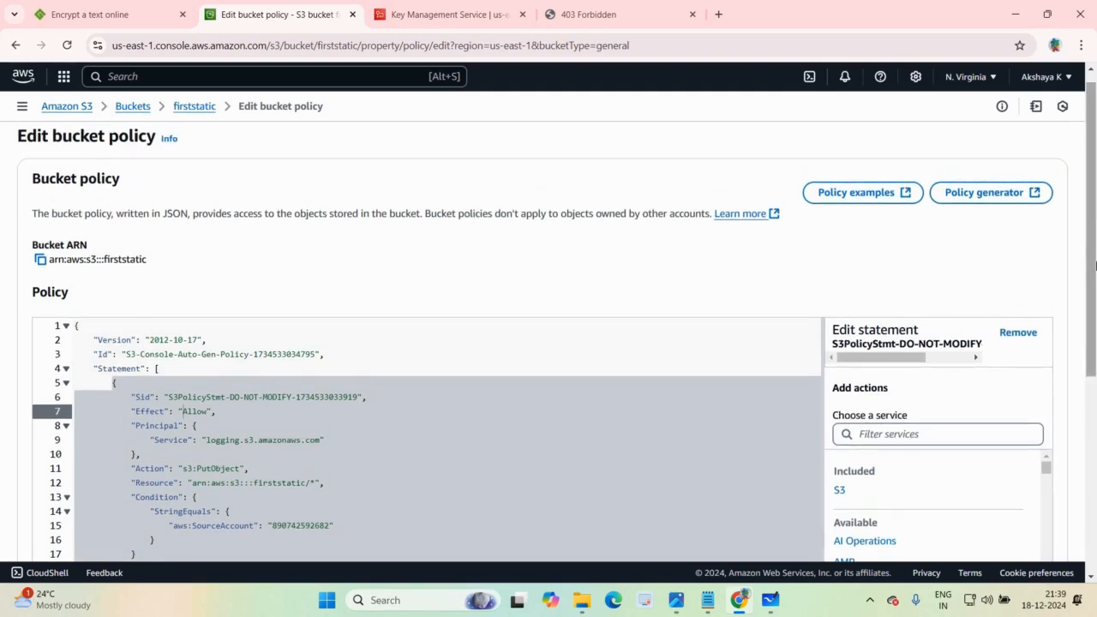
pyautogui.scroll(-2, 464, 435)
pyautogui.scroll(-1, 464, 434)
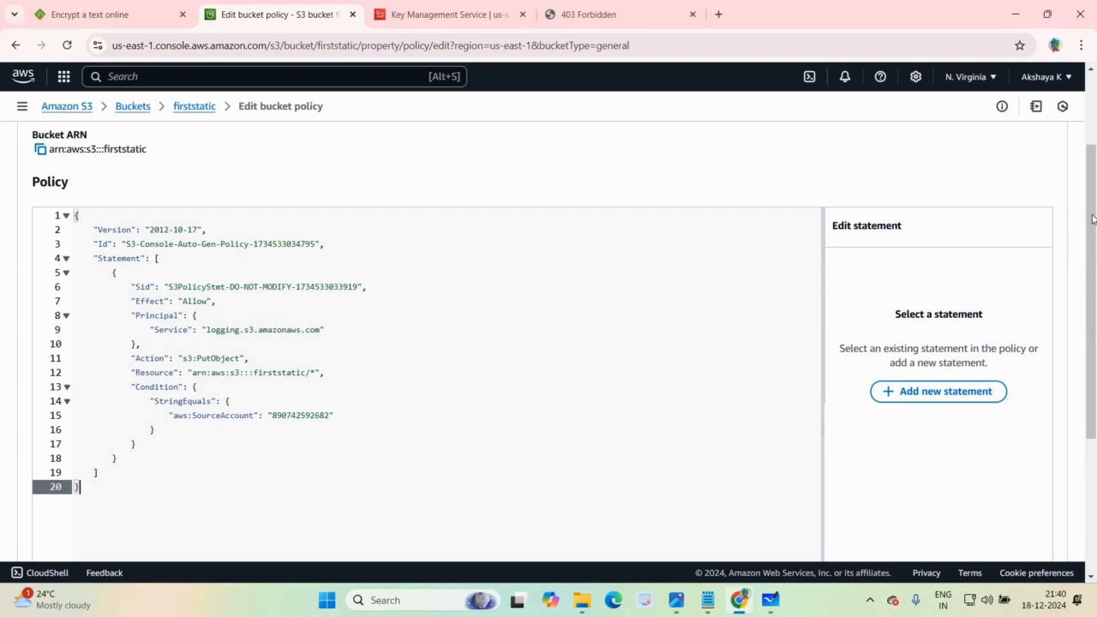
pyautogui.scroll(-2, 1095, 312)
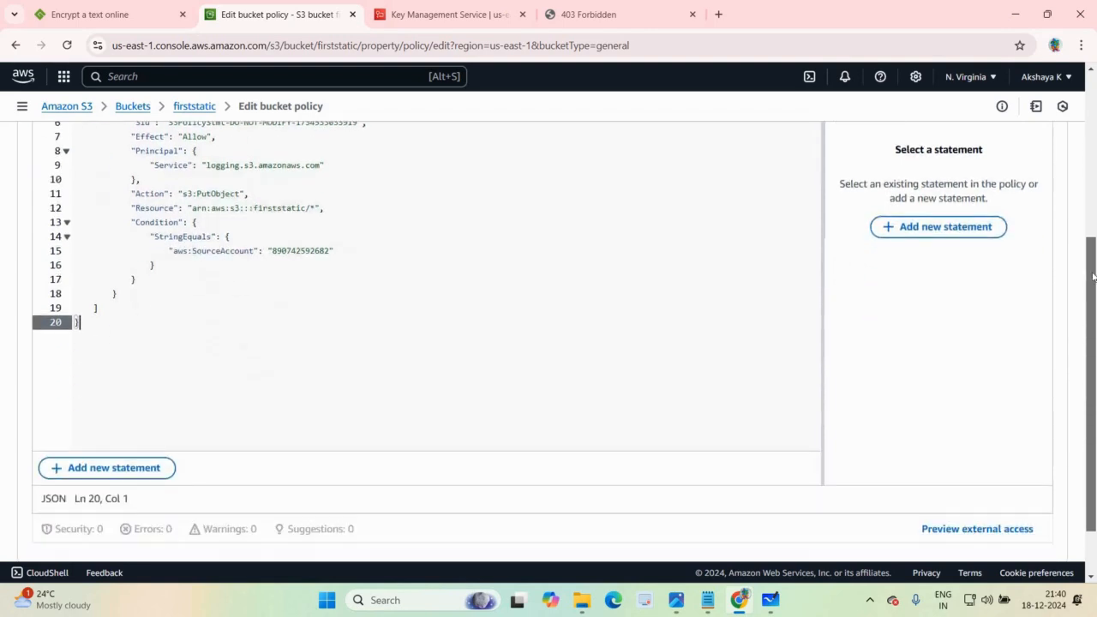
pyautogui.scroll(2, 1079, 227)
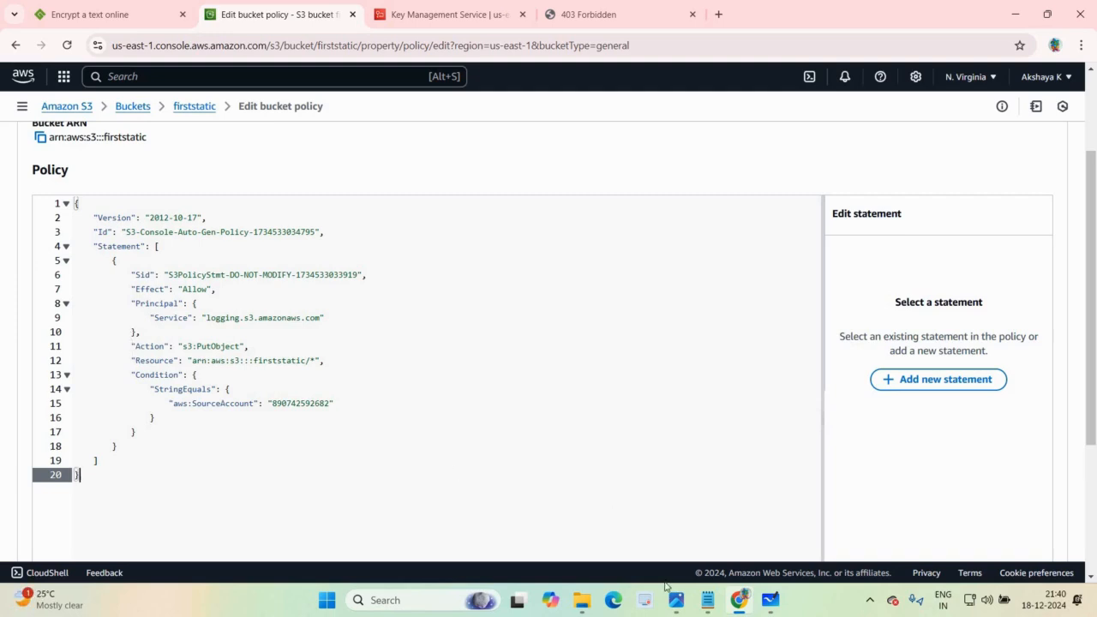
# Step: Copy the full policy text from bucket policy.txt in Notepad and replace the entire existing bucket policy with it
pyautogui.click(710, 610)
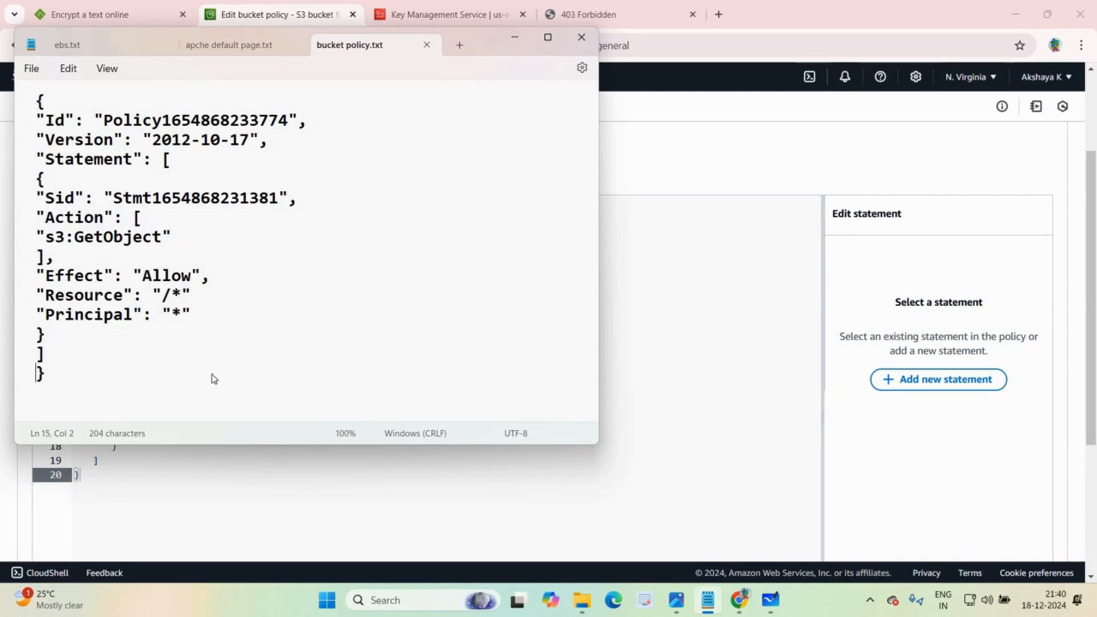
pyautogui.hotkey('ctrl', 'a')
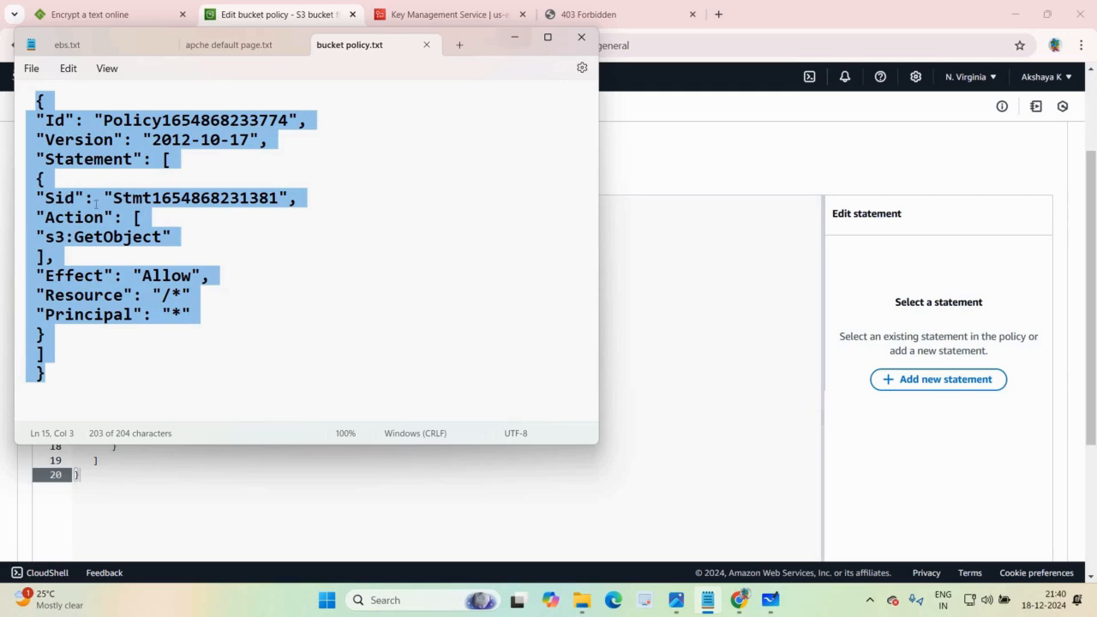
pyautogui.press('super+Down')
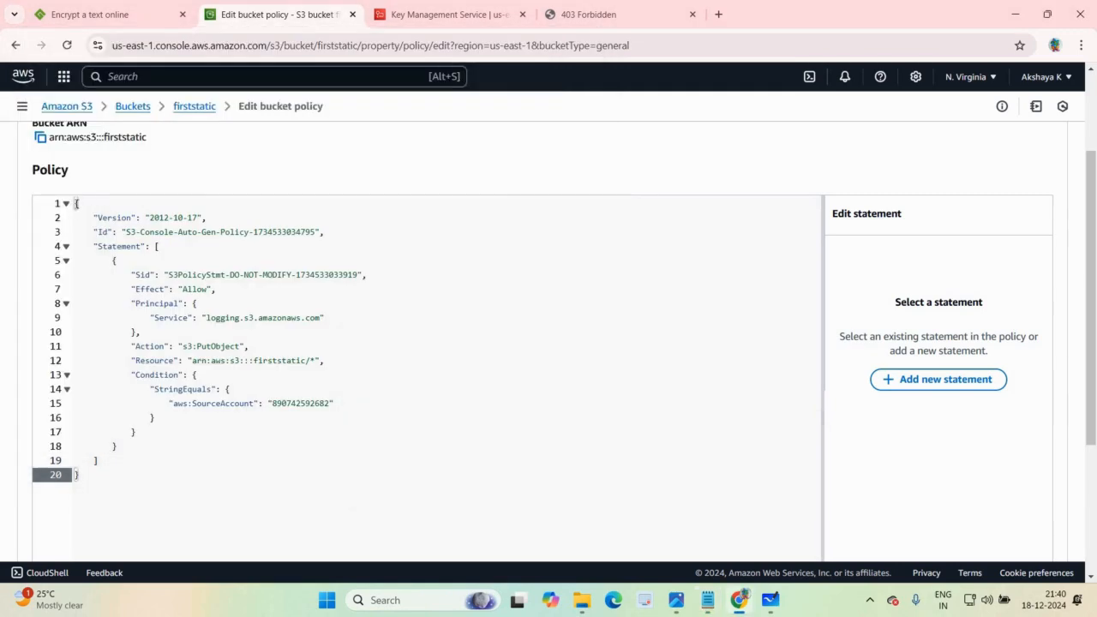
pyautogui.click(76, 204)
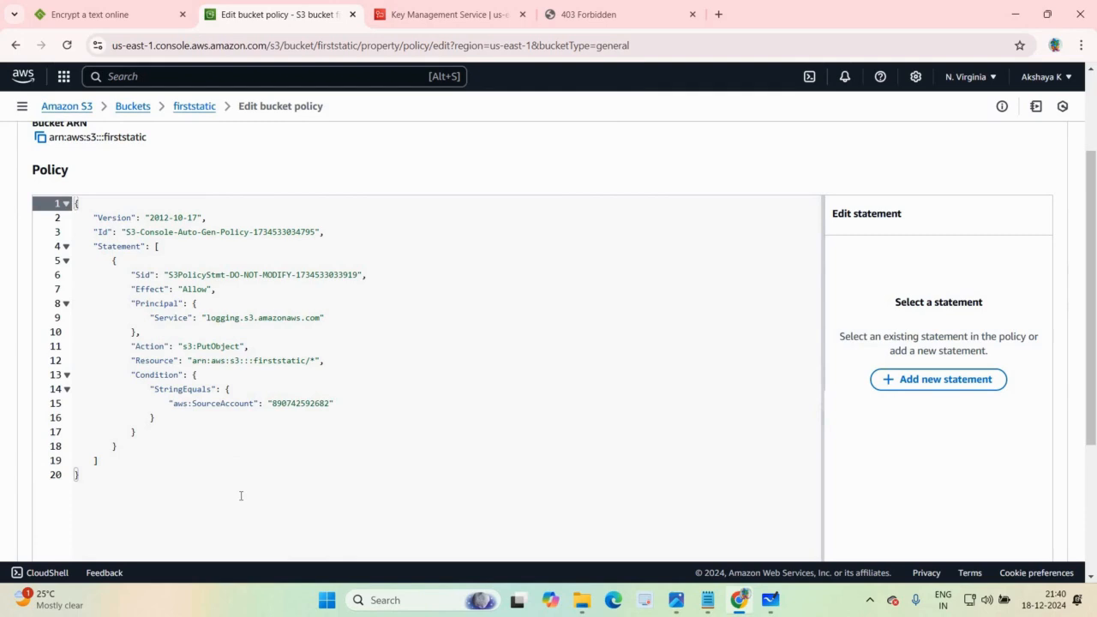
pyautogui.hotkey('shift', 'Down')
pyautogui.hotkey('shift', 'Down')
pyautogui.hotkey('shift', 'Down')
pyautogui.hotkey('shift', 'Down')
pyautogui.hotkey('shift', 'Down')
pyautogui.hotkey('shift', 'Down')
pyautogui.hotkey('shift', 'Down')
pyautogui.hotkey('shift', 'Down')
pyautogui.hotkey('shift', 'Down')
pyautogui.hotkey('shift', 'Down')
pyautogui.hotkey('shift', 'Down')
pyautogui.hotkey('shift', 'Down')
pyautogui.hotkey('shift', 'Down')
pyautogui.hotkey('shift', 'Down')
pyautogui.hotkey('shift', 'Down')
pyautogui.hotkey('shift', 'Down')
pyautogui.hotkey('shift', 'Down')
pyautogui.hotkey('shift', 'Down')
pyautogui.hotkey('shift', 'Down')
pyautogui.hotkey('ctrl', 'v')
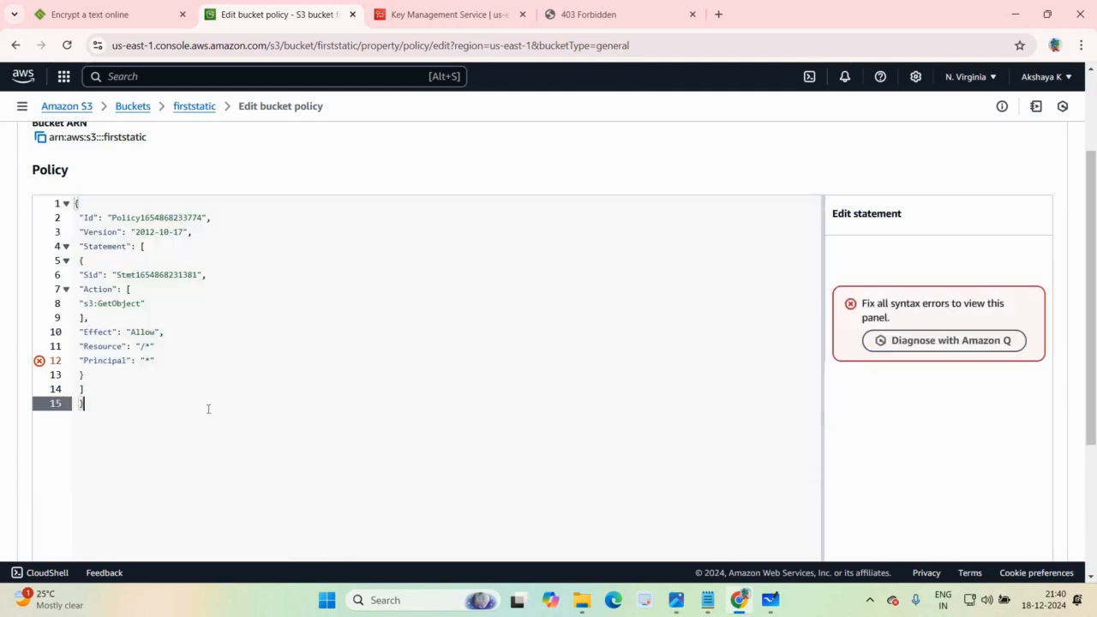
# Step: Compare the pasted bucket policy's Principal line with the source text in bucket policy.txt in Notepad
pyautogui.click(158, 363)
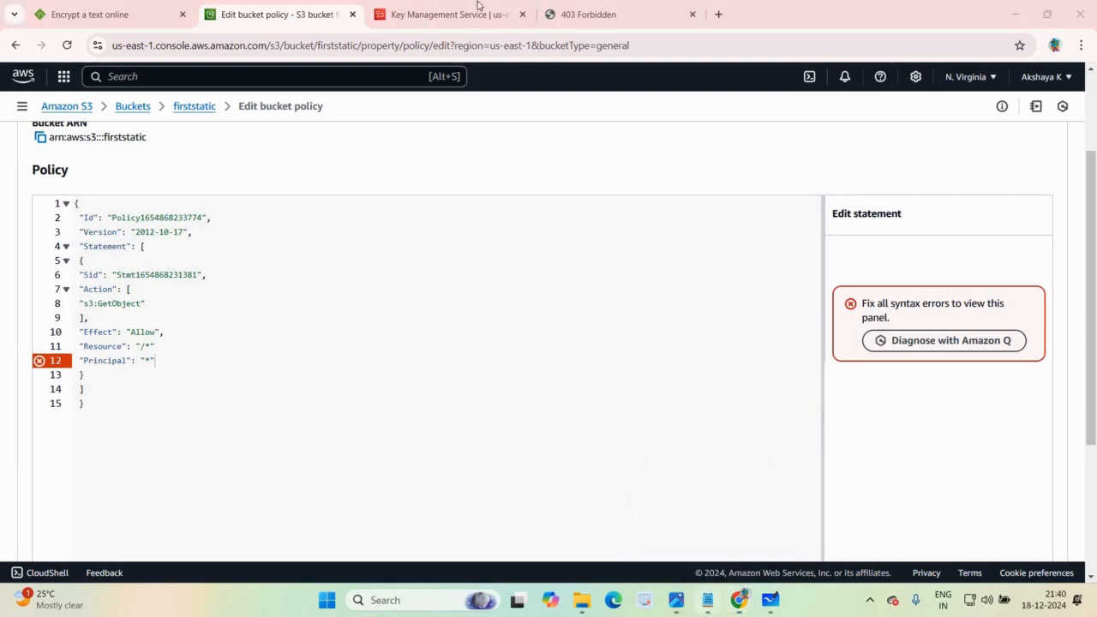
pyautogui.click(708, 600)
pyautogui.moveTo(480, 42); pyautogui.dragTo(884, 117)
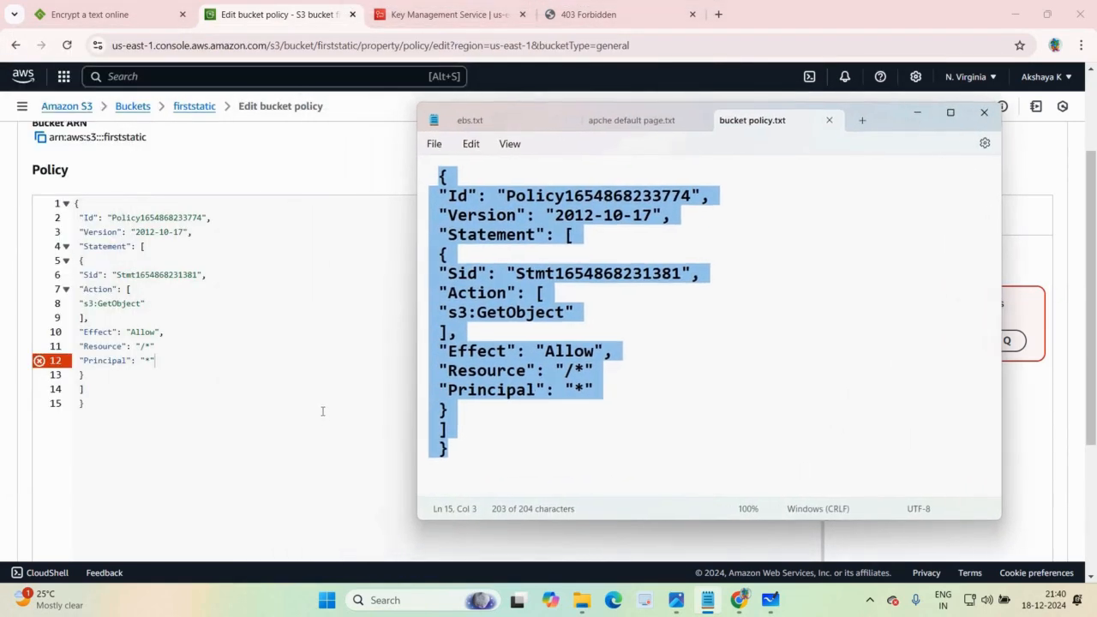
pyautogui.click(546, 537)
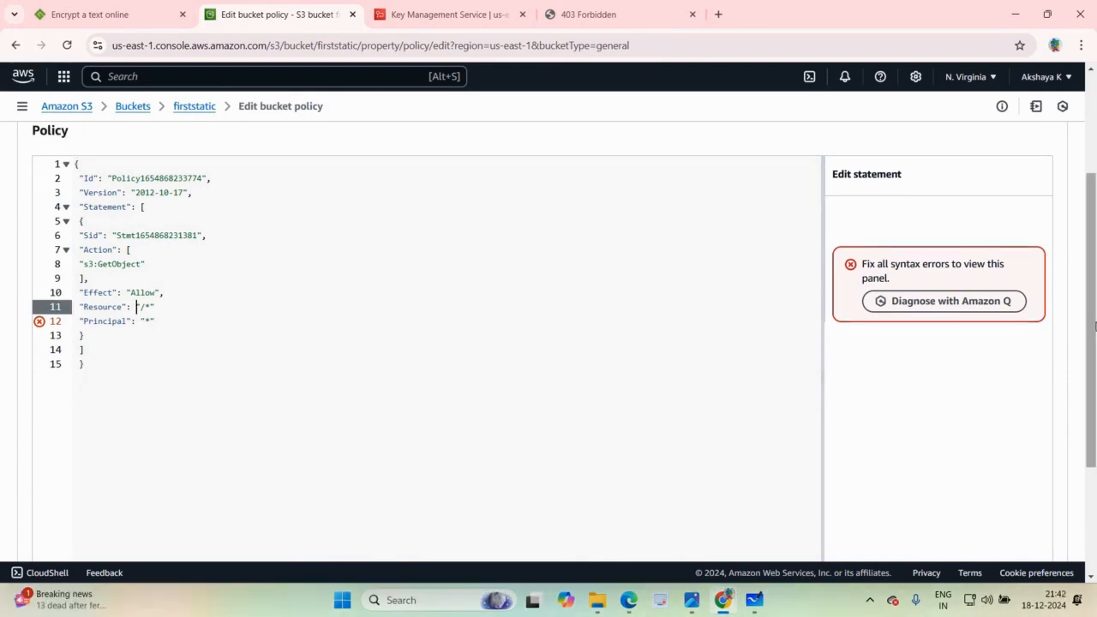
# Step: Copy the bucket ARN and insert it in the policy's Resource line before "/*"
pyautogui.scroll(2, 423, 220)
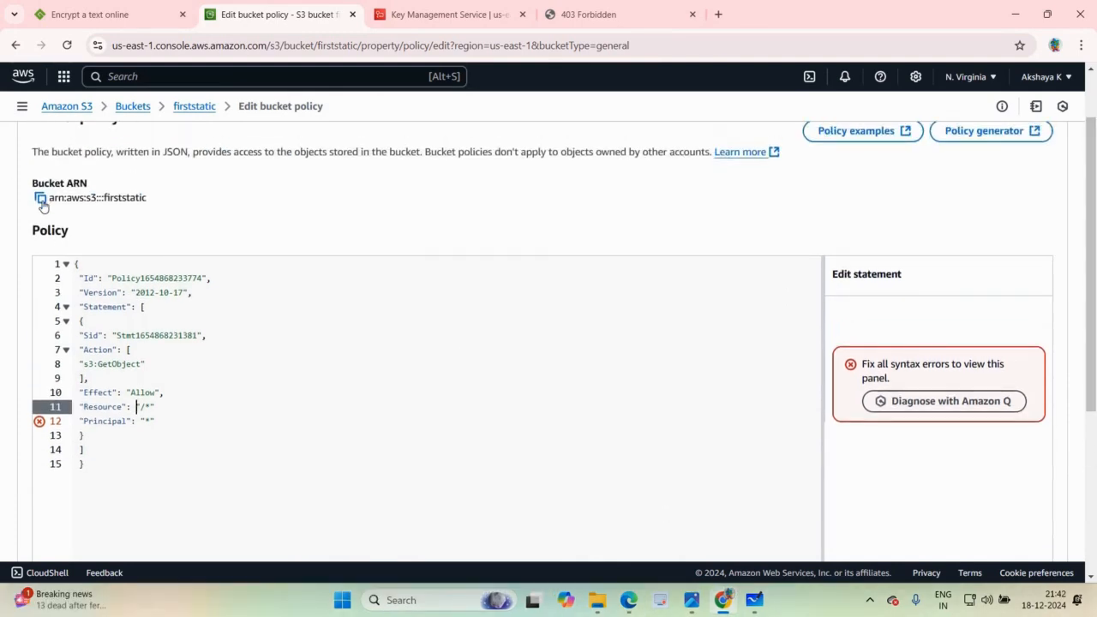
pyautogui.click(41, 198)
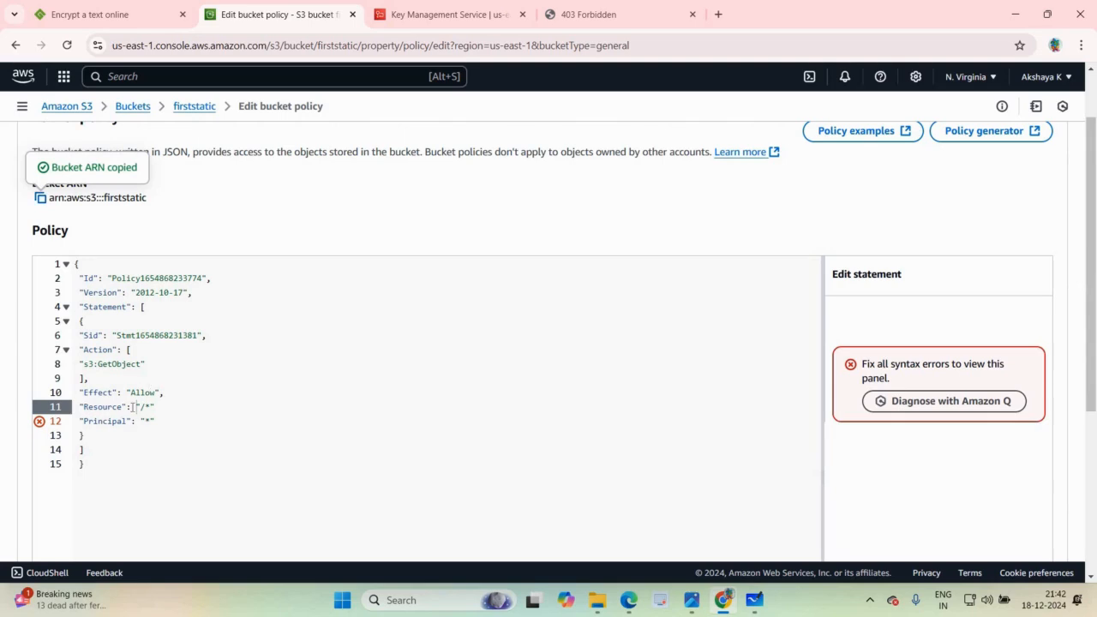
pyautogui.hotkey('ctrl', 'v')
pyautogui.click(386, 466)
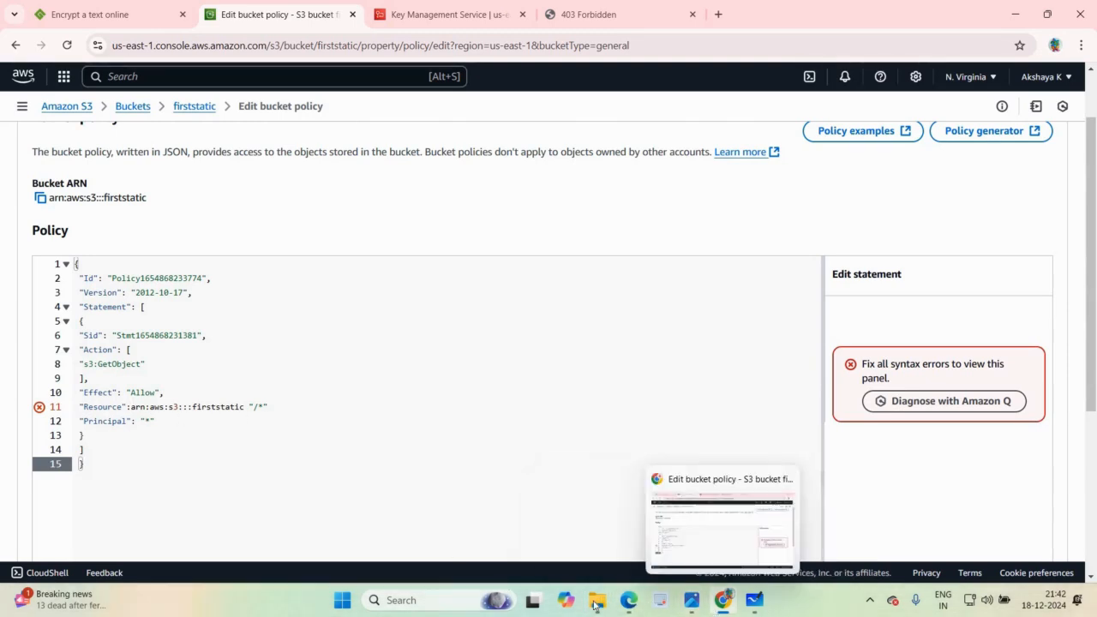
# Step: Open the bucket policy text file from the AWS folder in File Explorer and return to the policy editor
pyautogui.moveTo(598, 600)
pyautogui.click(626, 519)
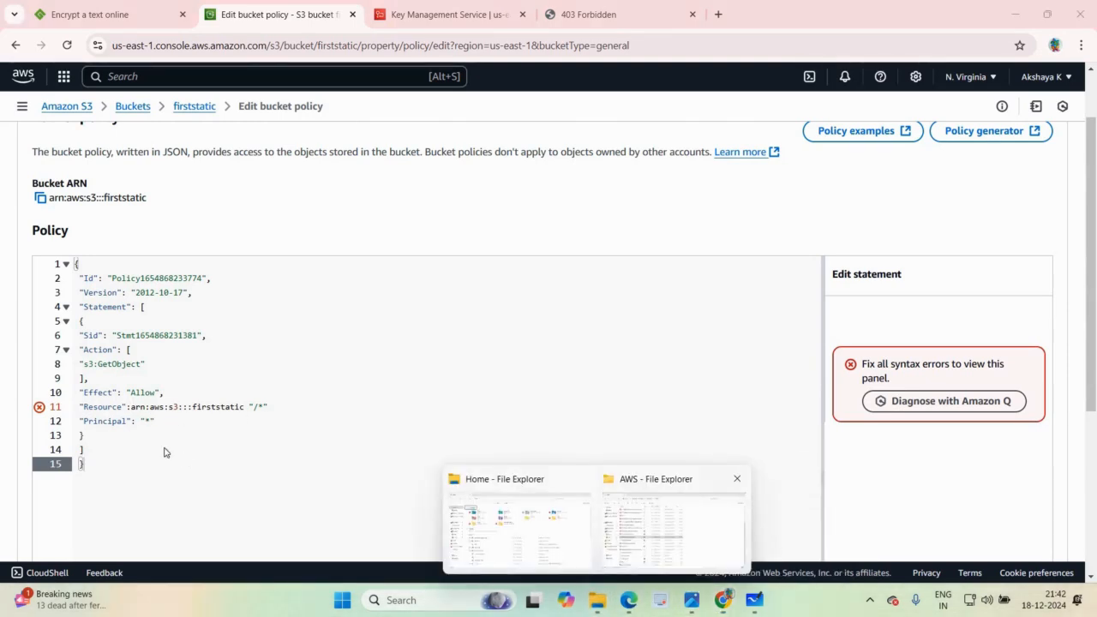
pyautogui.doubleClick(204, 508)
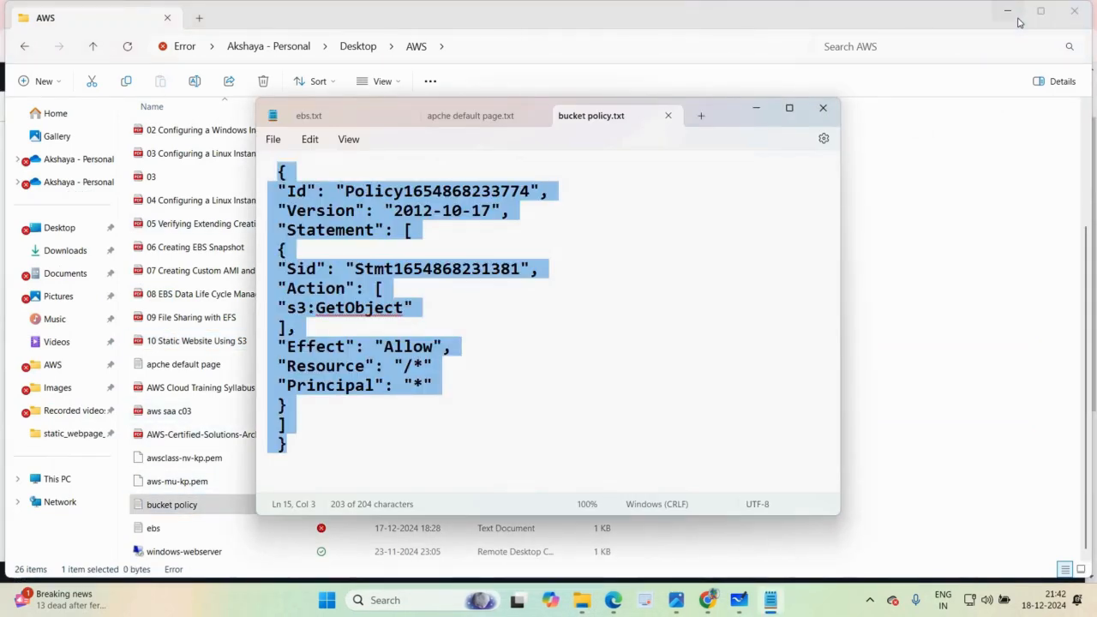
pyautogui.click(1018, 22)
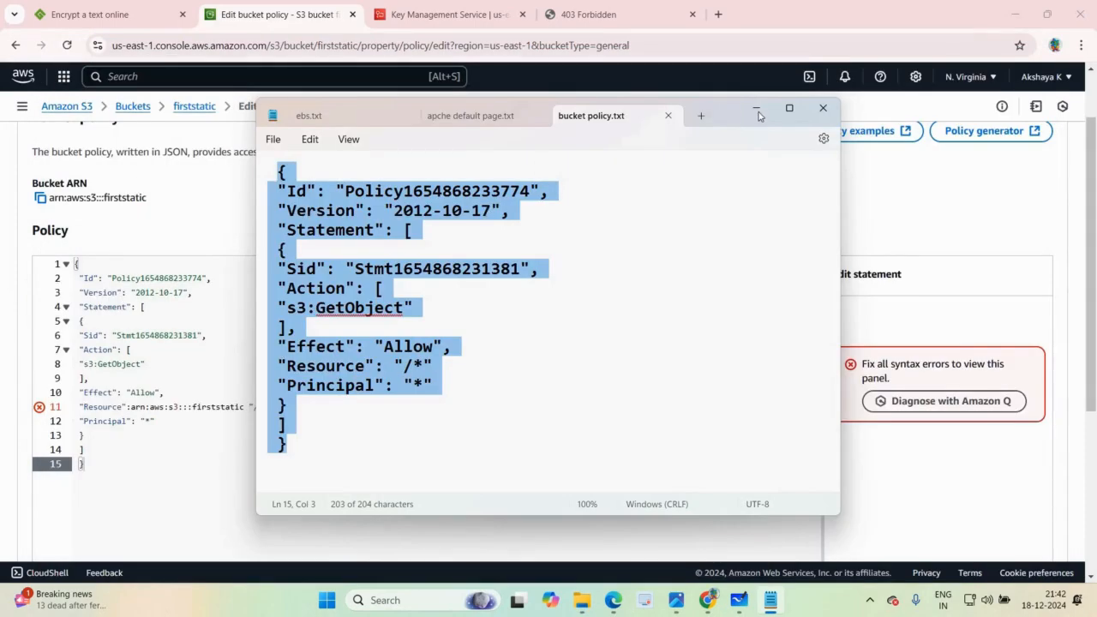
# Step: Correct the quotes and spacing in the policy's Resource value so it reads "arn:aws:s3:::firststatic/*"
pyautogui.click(254, 407)
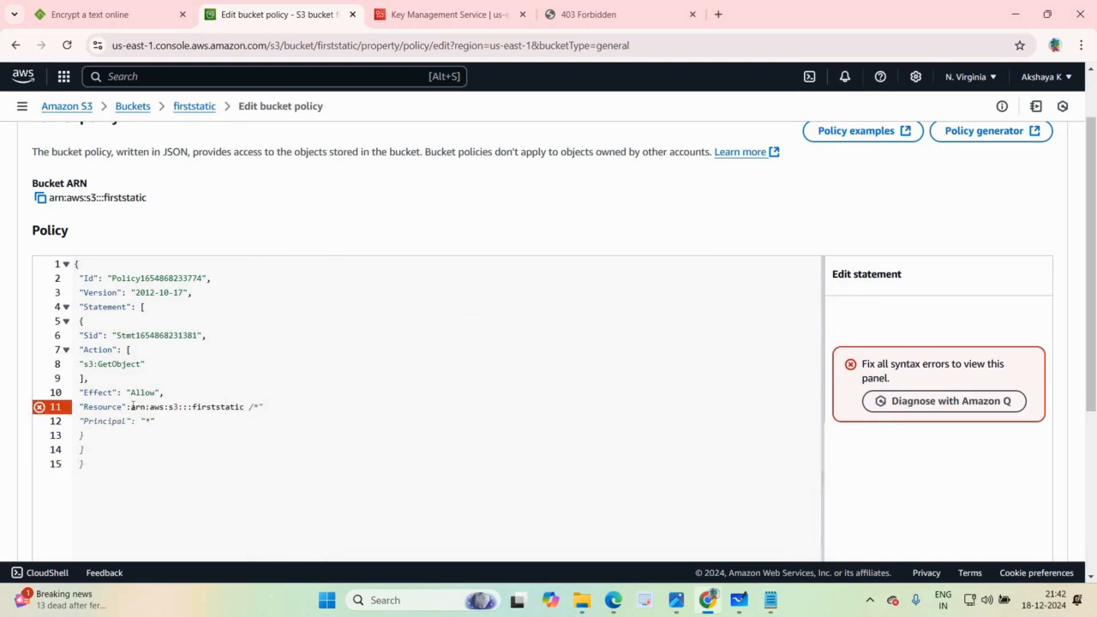
pyautogui.write('"')
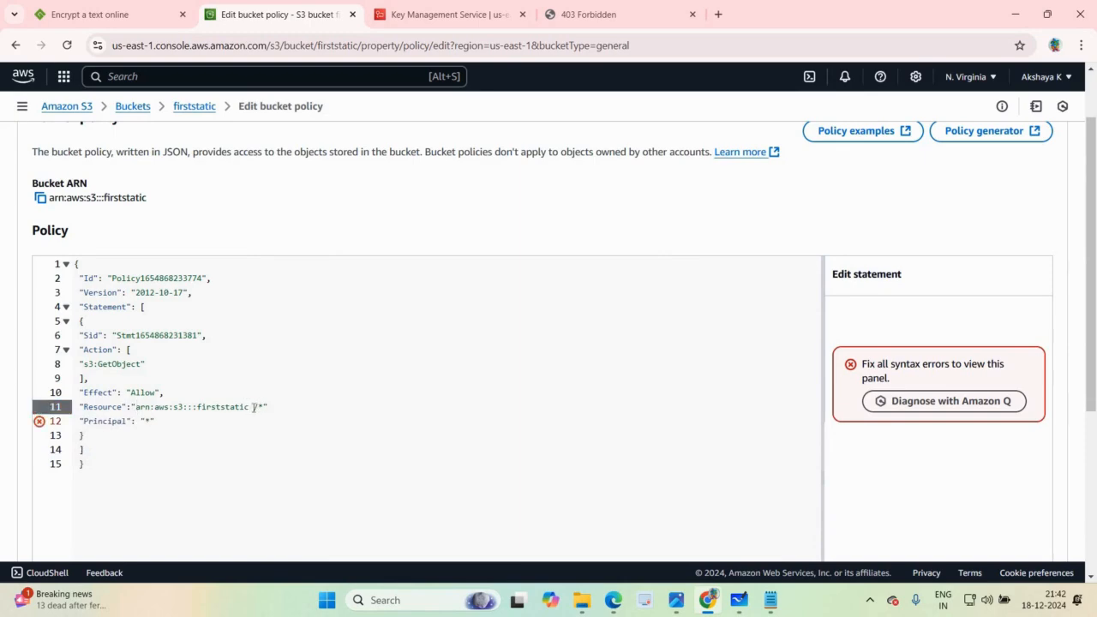
pyautogui.press('BackSpace')
pyautogui.click(140, 447)
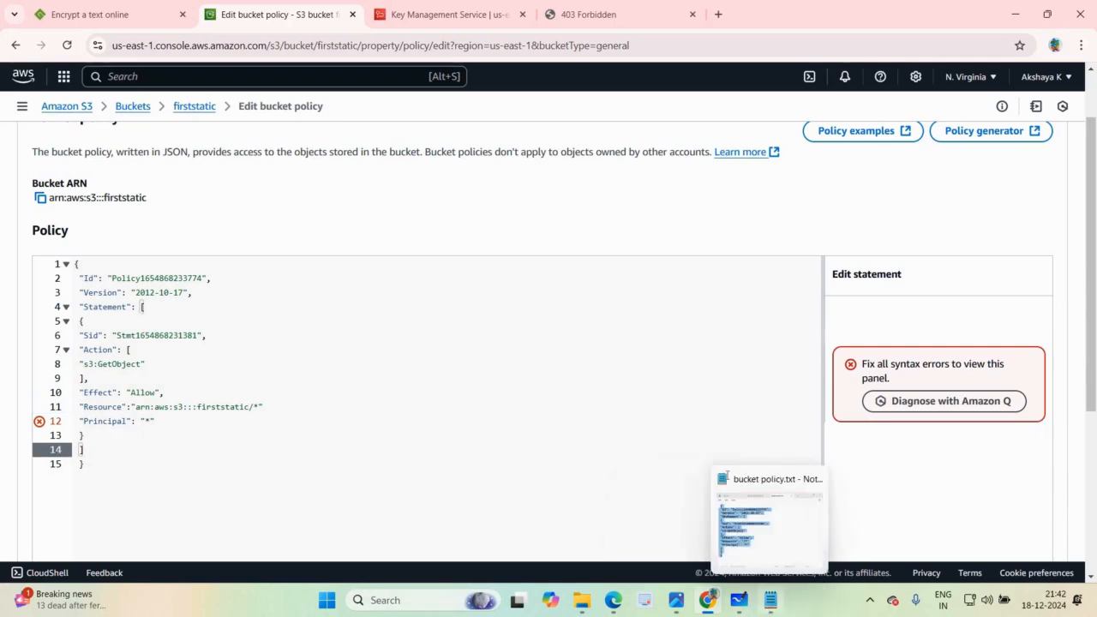
# Step: Compare the edited bucket policy with the source text in bucket policy.txt in Notepad and close the text file
pyautogui.hotkey('alt', 'Tab')
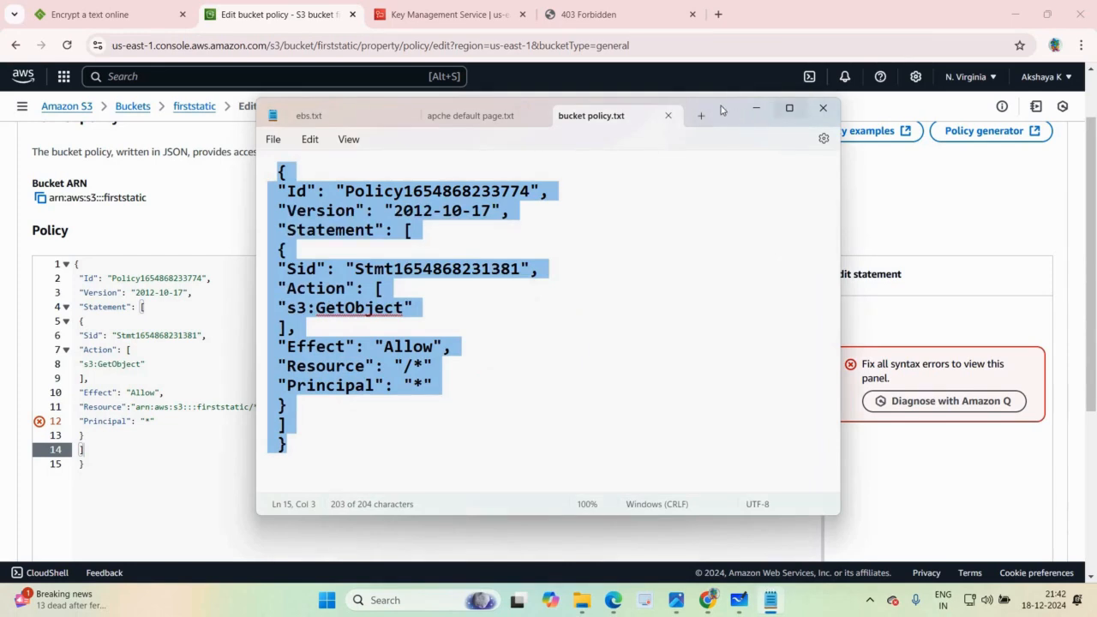
pyautogui.moveTo(720, 110); pyautogui.dragTo(884, 106)
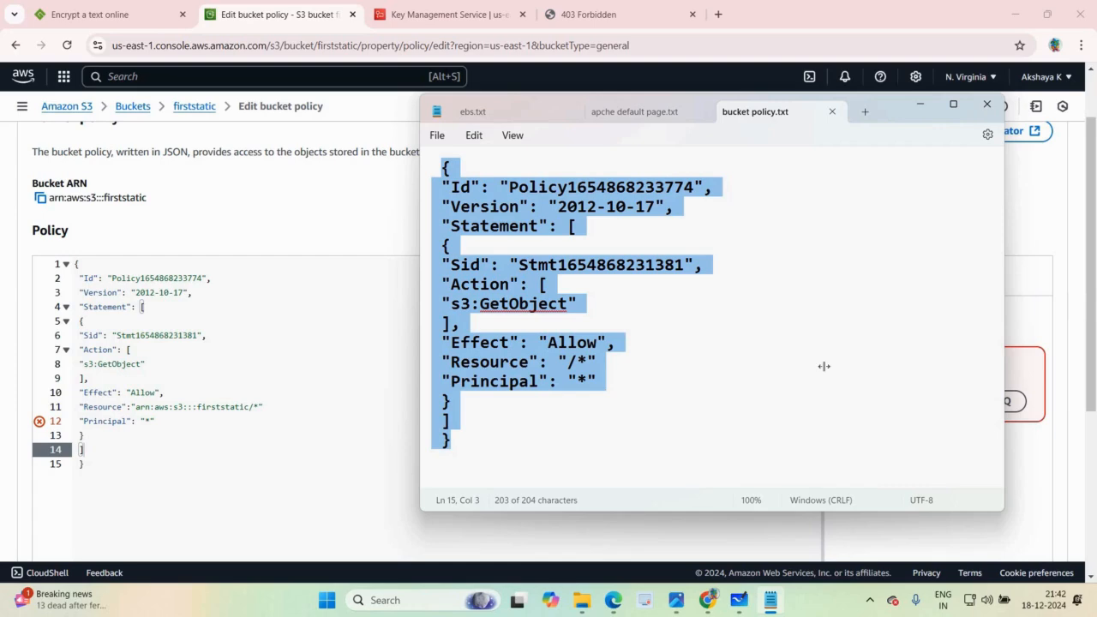
pyautogui.click(986, 104)
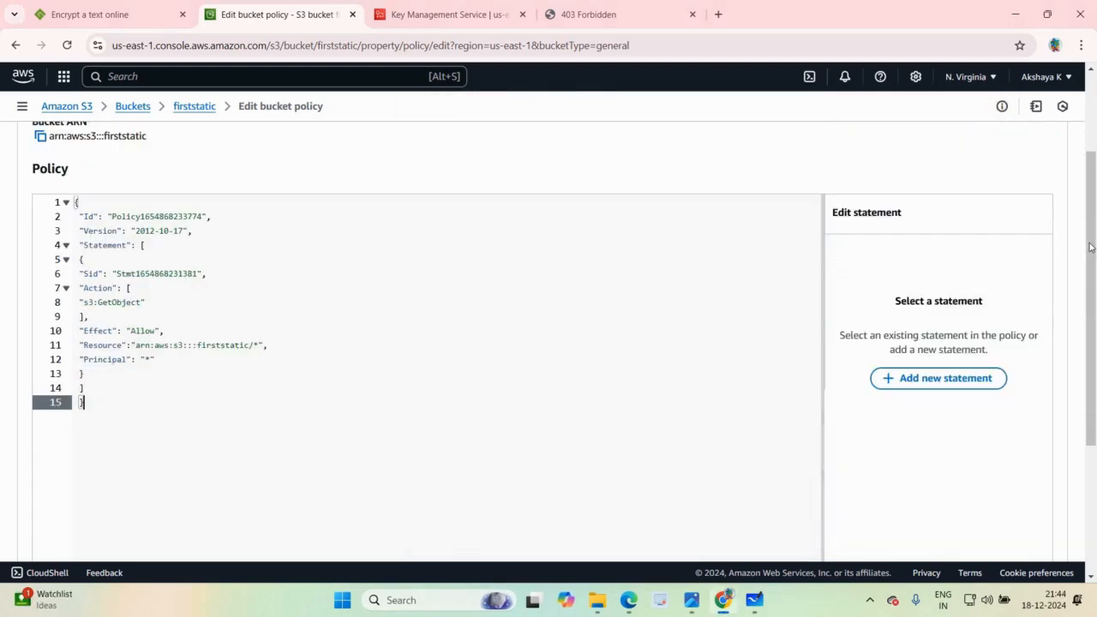
# Step: Review the corrected bucket policy for firststatic and save the changes
pyautogui.scroll(-2, 1087, 214)
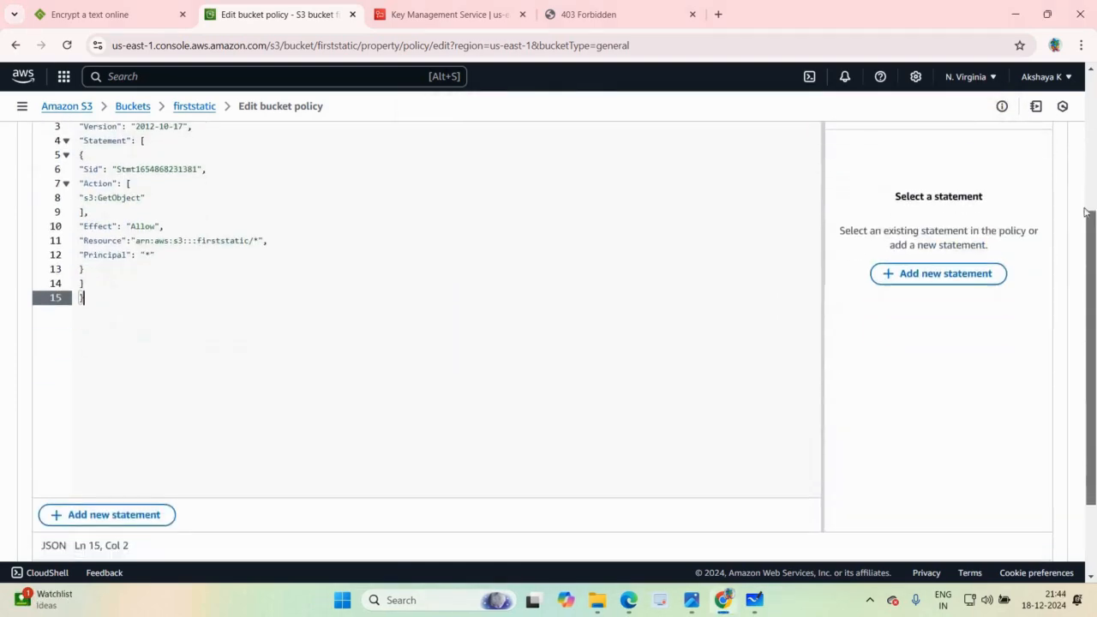
pyautogui.scroll(3, 1082, 202)
pyautogui.scroll(1, 1083, 196)
pyautogui.scroll(-4, 1029, 441)
pyautogui.click(1023, 519)
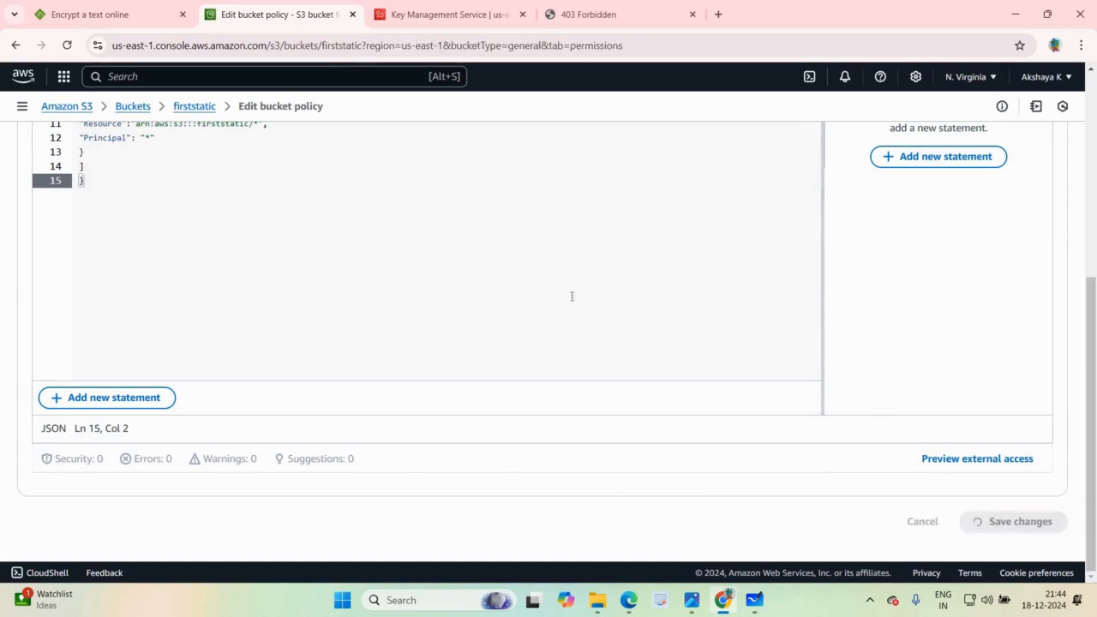
# Step: Copy the bucket website endpoint from firststatic's static website hosting properties and open it in a new browser tab
pyautogui.moveTo(1092, 253); pyautogui.dragTo(1063, 107)
pyautogui.click(250, 240)
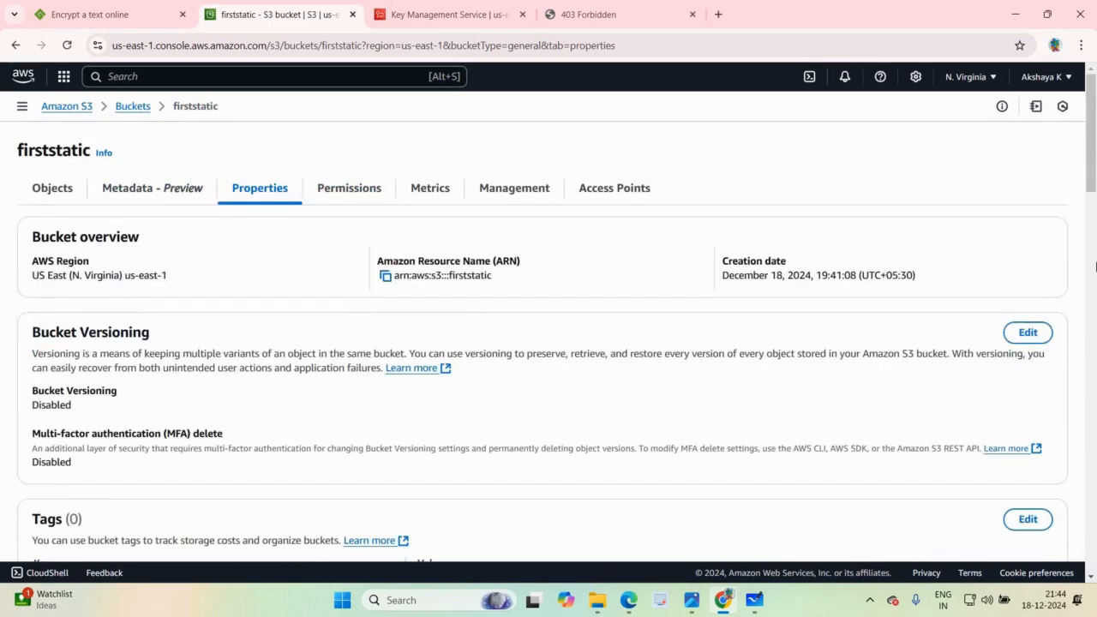
pyautogui.moveTo(1093, 173); pyautogui.dragTo(1093, 548)
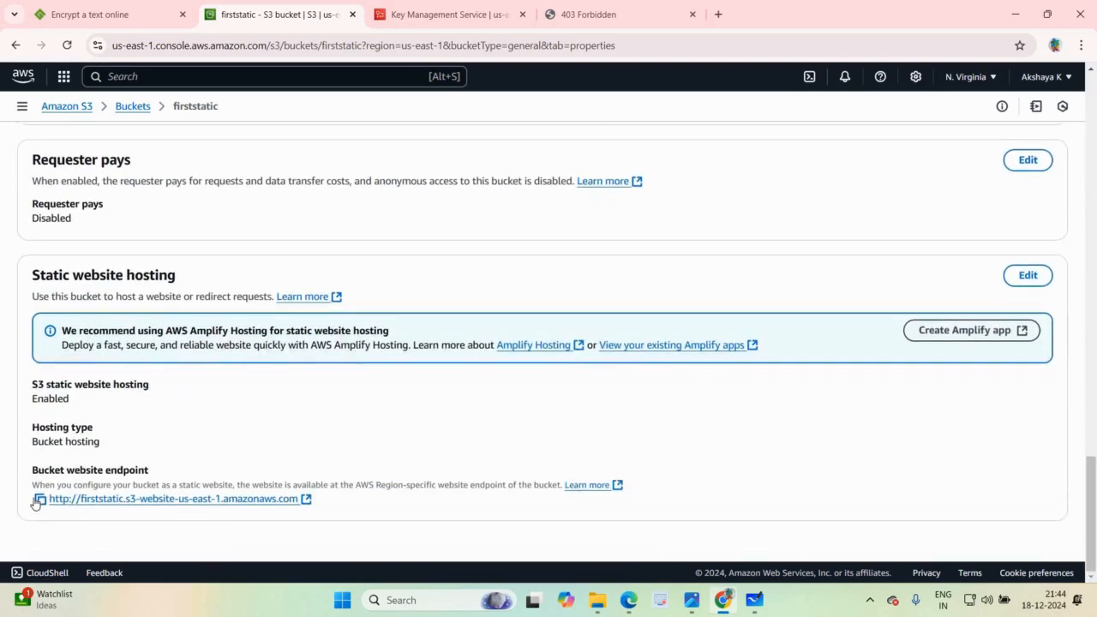
pyautogui.click(40, 499)
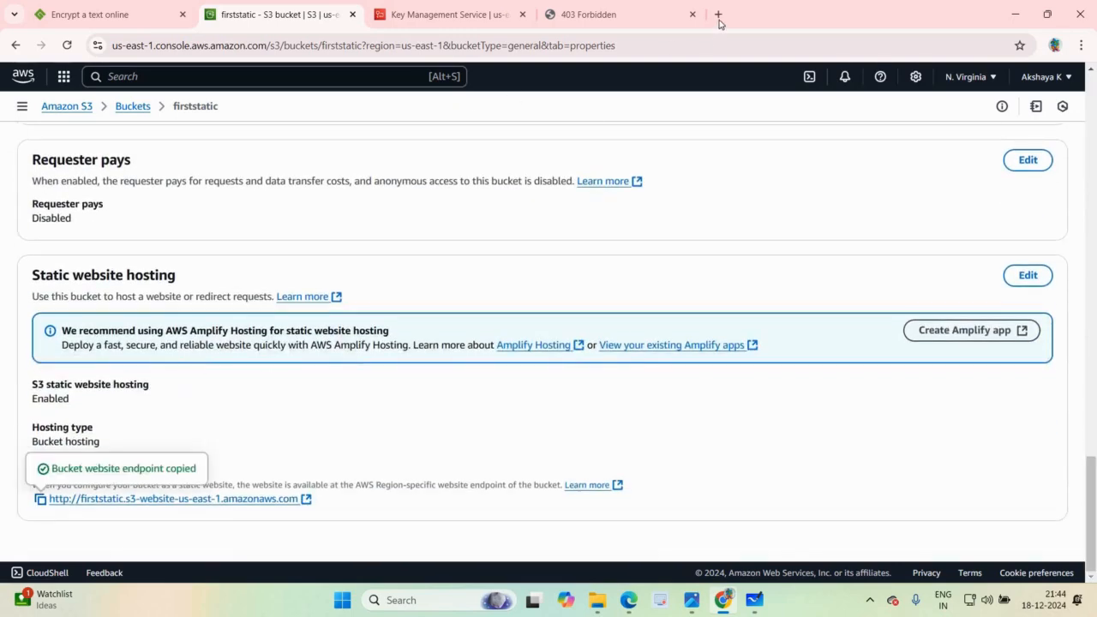
pyautogui.hotkey('ctrl', 't')
pyautogui.click(542, 44)
pyautogui.hotkey('ctrl', 'v')
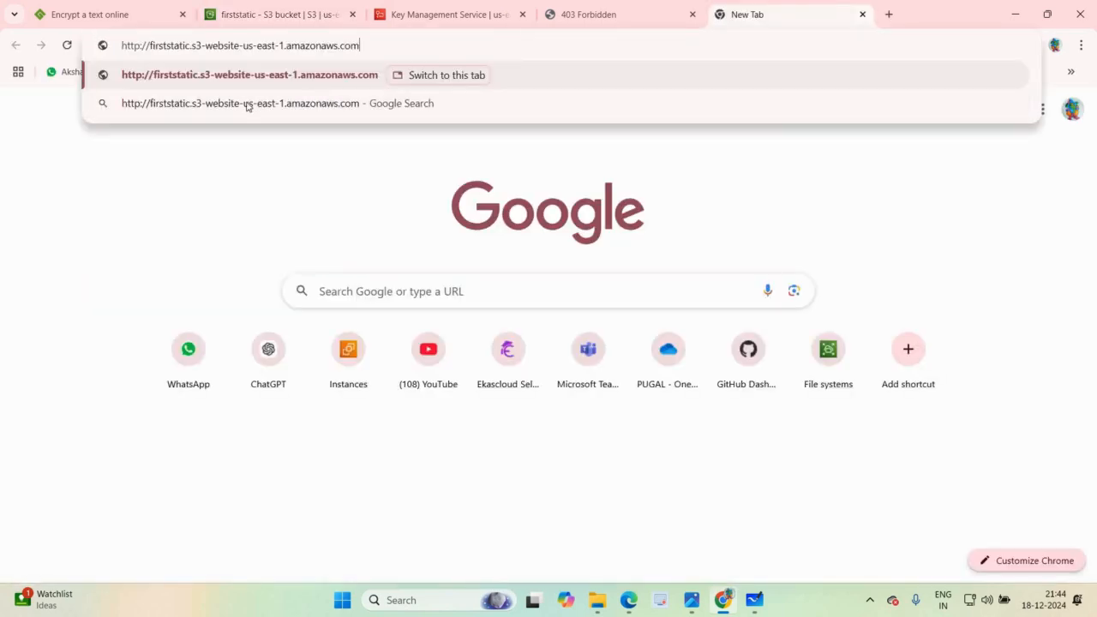
pyautogui.press('Return')
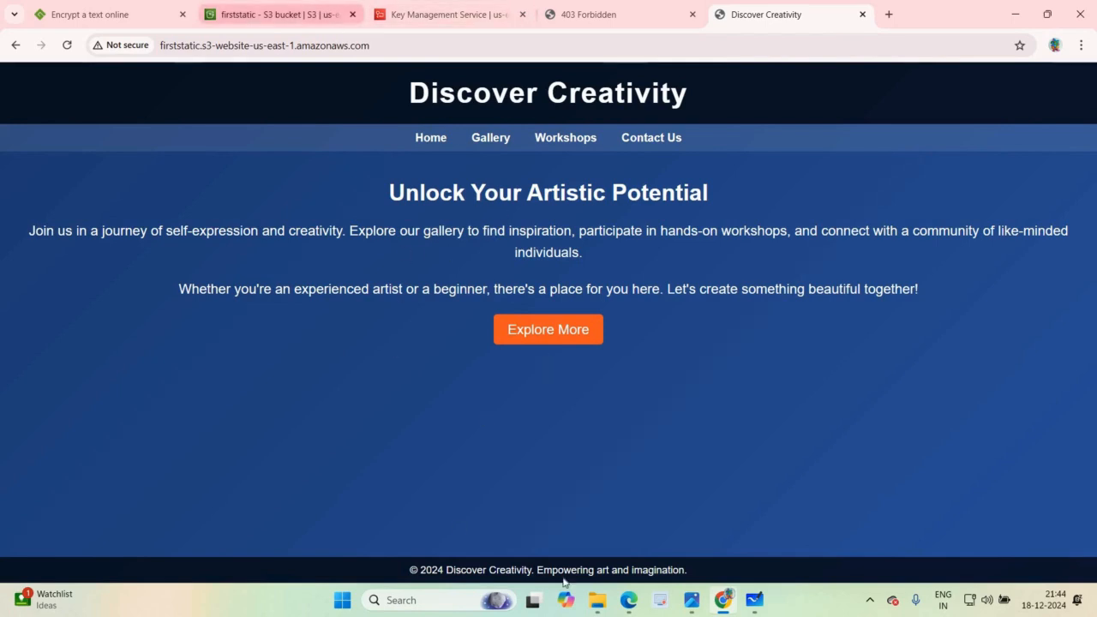
# Step: Review the list of session topics in Microsoft Whiteboard and return to the firststatic bucket page in the browser
pyautogui.click(750, 603)
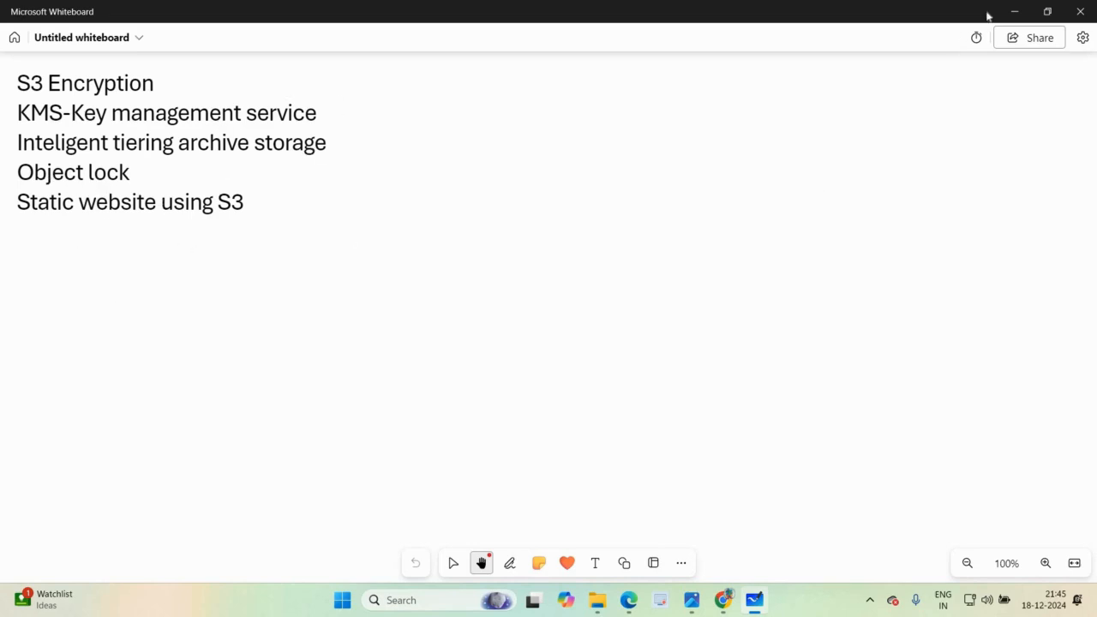
pyautogui.click(1015, 11)
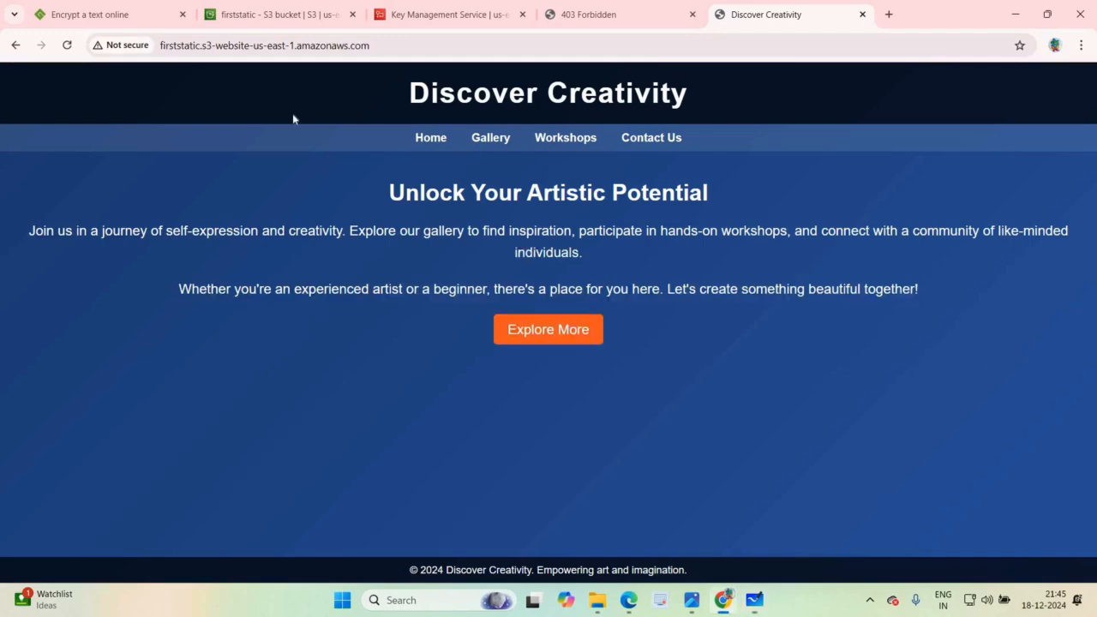
pyautogui.click(295, 12)
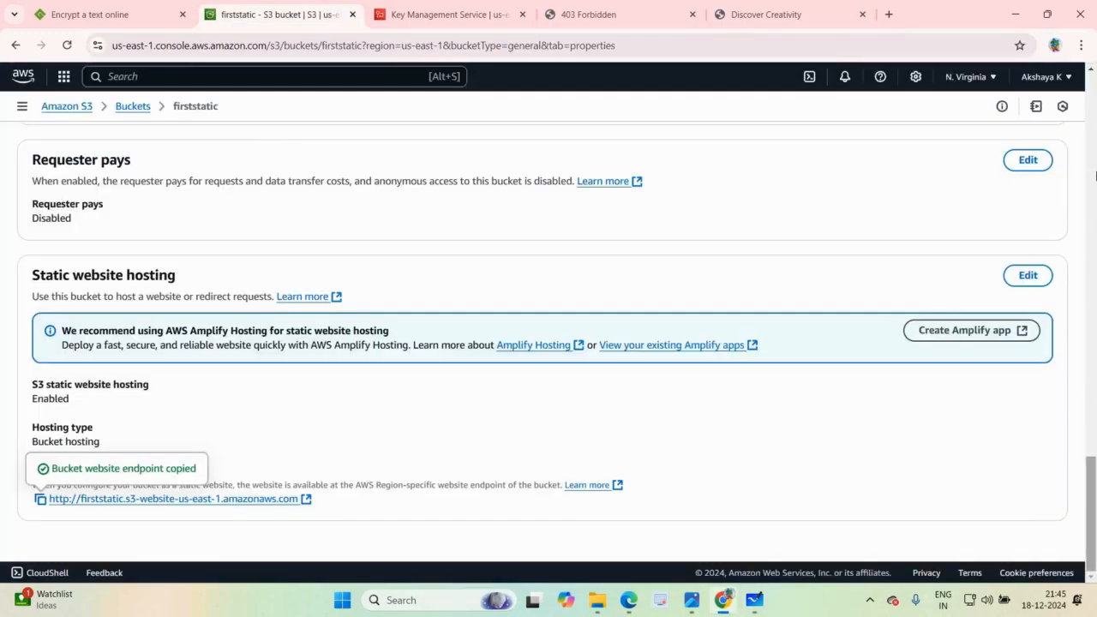
# Step: Examine the firststatic bucket's management settings, including its lifecycle, replication and inventory sections
pyautogui.moveTo(1096, 144); pyautogui.dragTo(1094, 115)
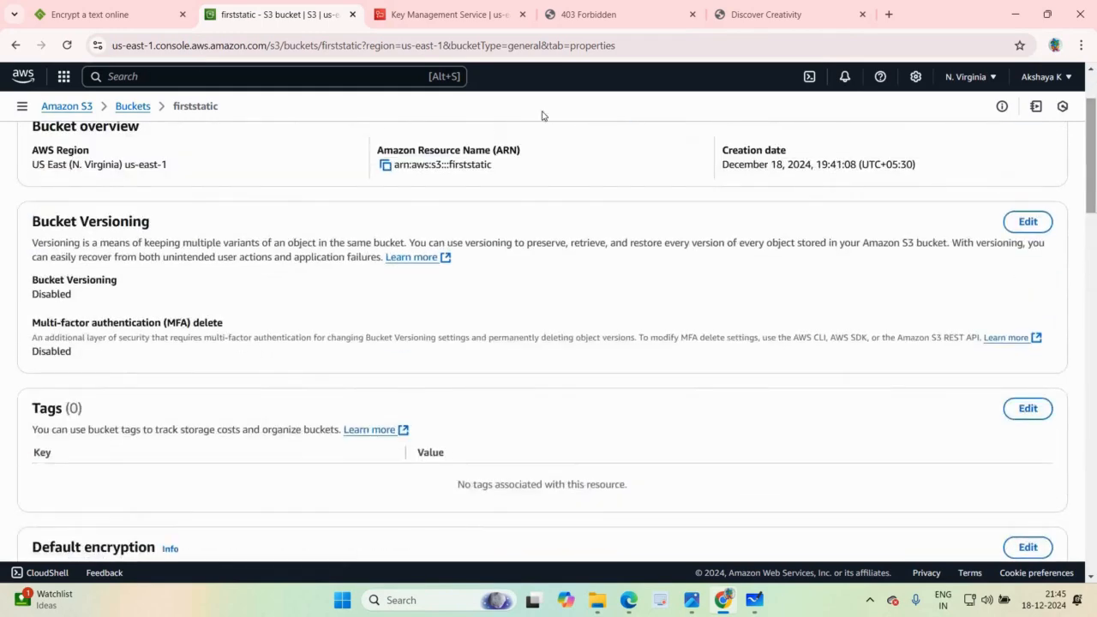
pyautogui.scroll(2, 171, 193)
pyautogui.click(159, 190)
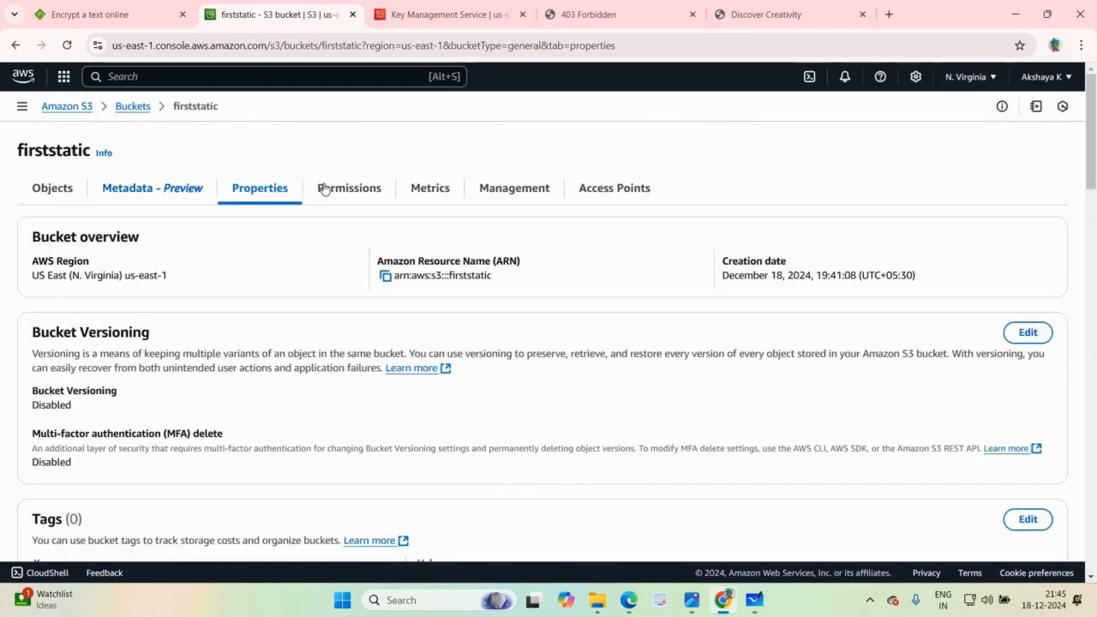
pyautogui.click(449, 198)
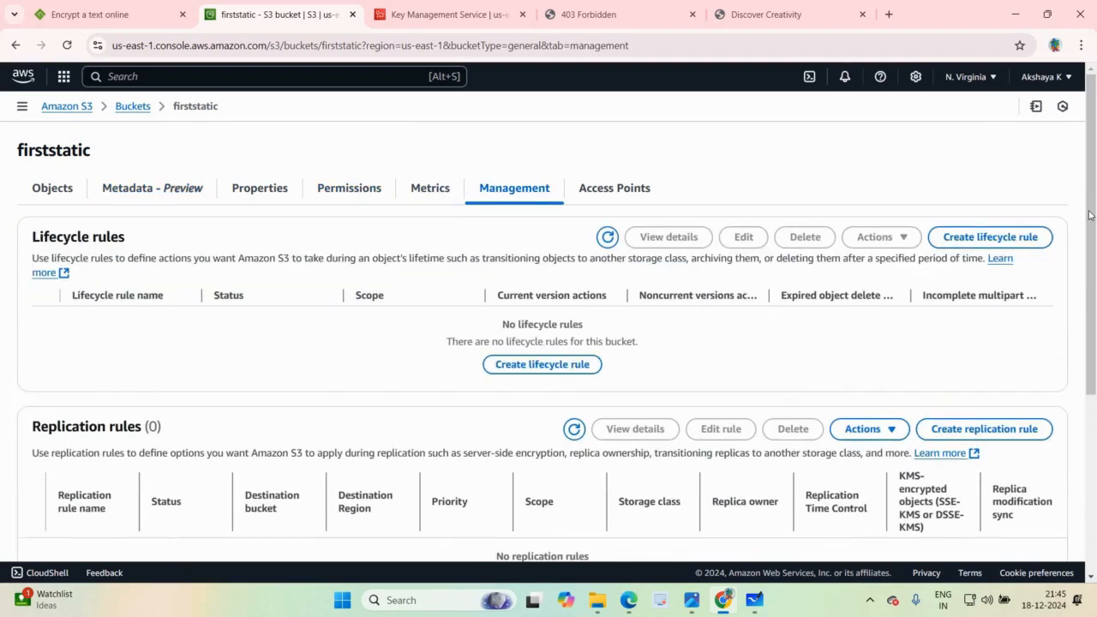
pyautogui.scroll(-4, 1093, 387)
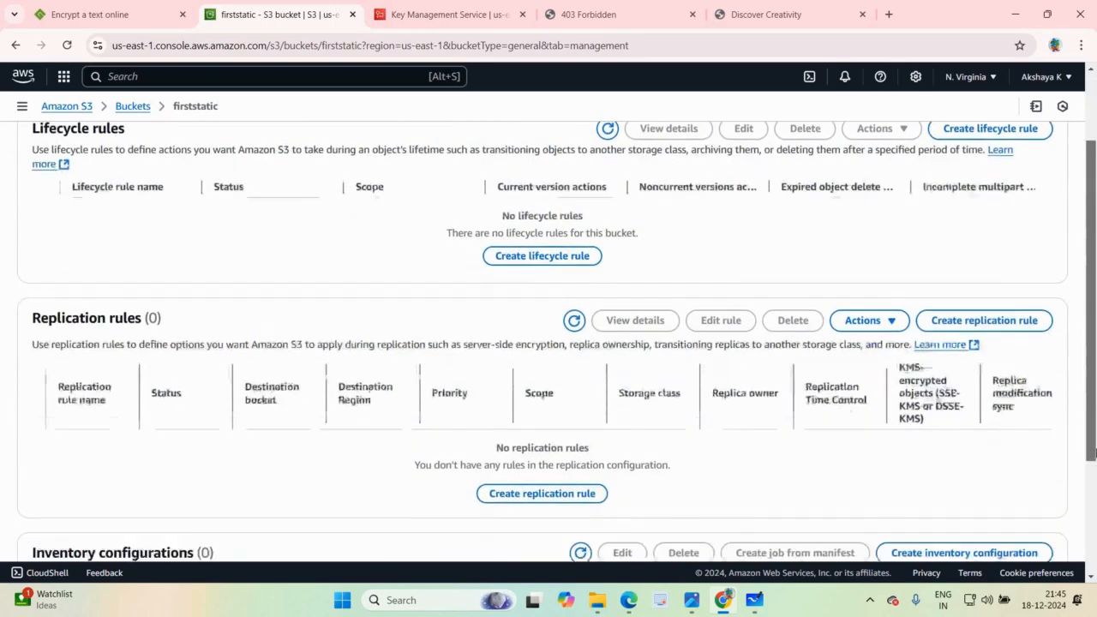
pyautogui.scroll(4, 1073, 110)
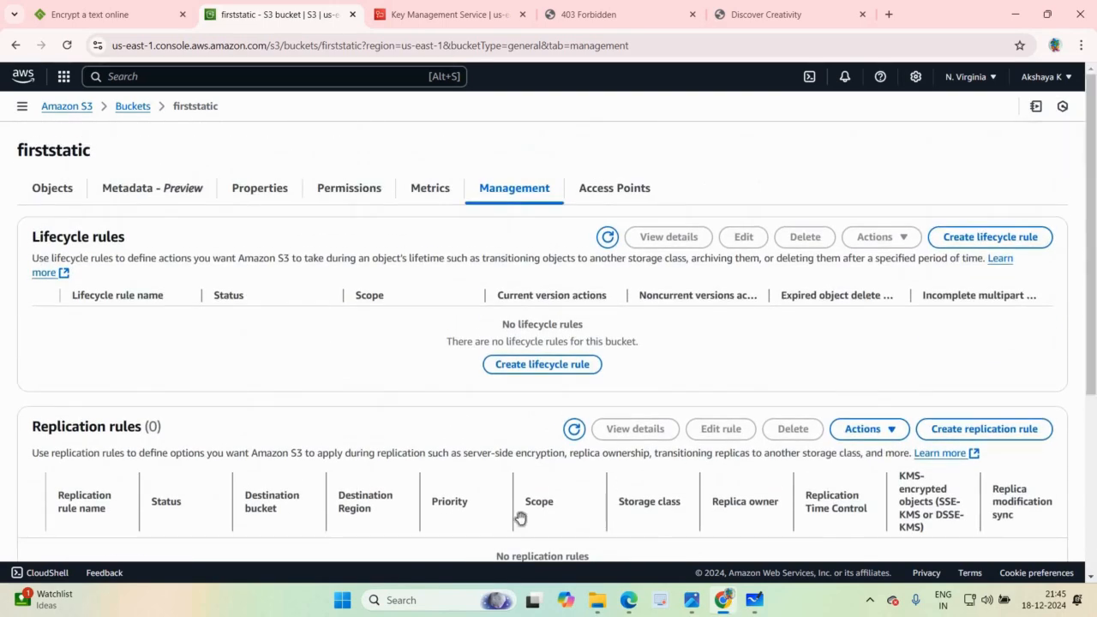